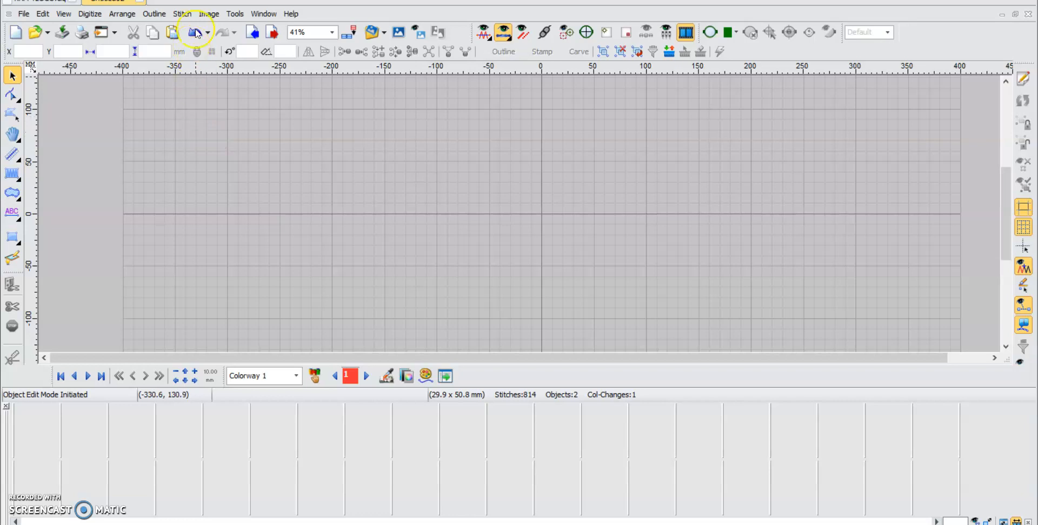
Step: Import the HAPPYFACE image from the Downloads folder and place it near the centre of the work area
{"action": "left_click", "coordinate": [208, 14]}
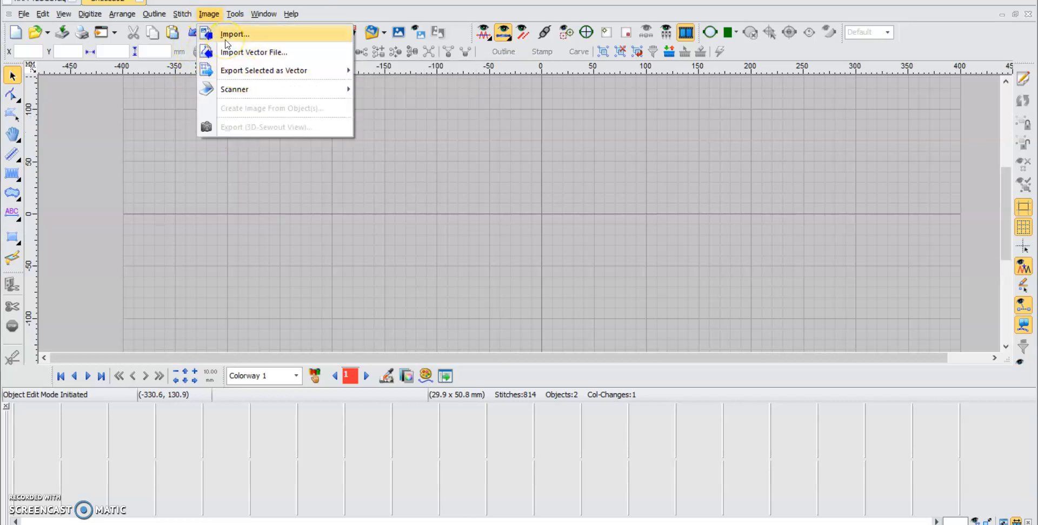
{"action": "left_click", "coordinate": [226, 38]}
{"action": "scroll", "coordinate": [595, 178], "scroll_direction": "down", "scroll_amount": 5}
{"action": "scroll", "coordinate": [567, 238], "scroll_direction": "up", "scroll_amount": 5}
{"action": "scroll", "coordinate": [565, 239], "scroll_direction": "down", "scroll_amount": 2}
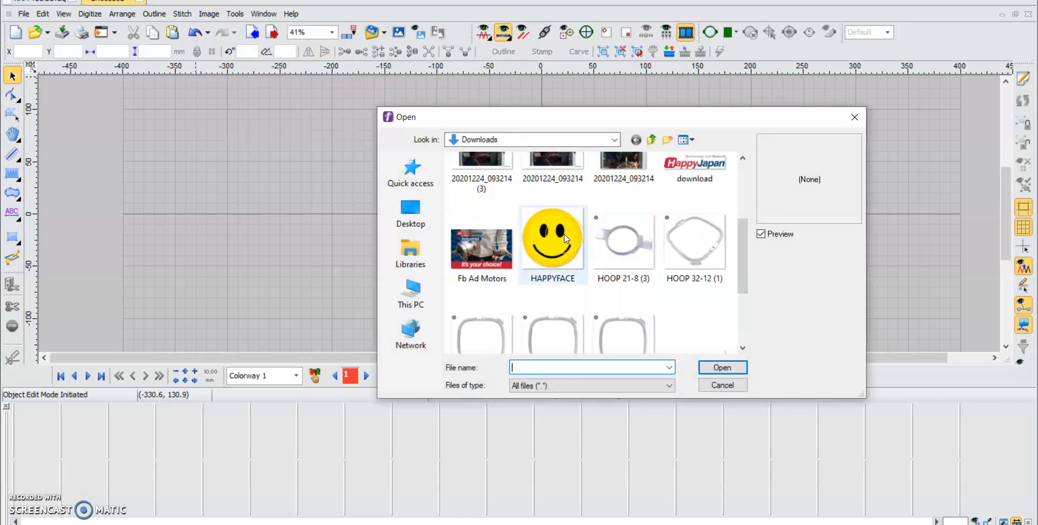
{"action": "left_click", "coordinate": [565, 238]}
{"action": "left_click", "coordinate": [722, 368]}
{"action": "left_click_drag", "start_coordinate": [552, 274], "coordinate": [542, 227]}
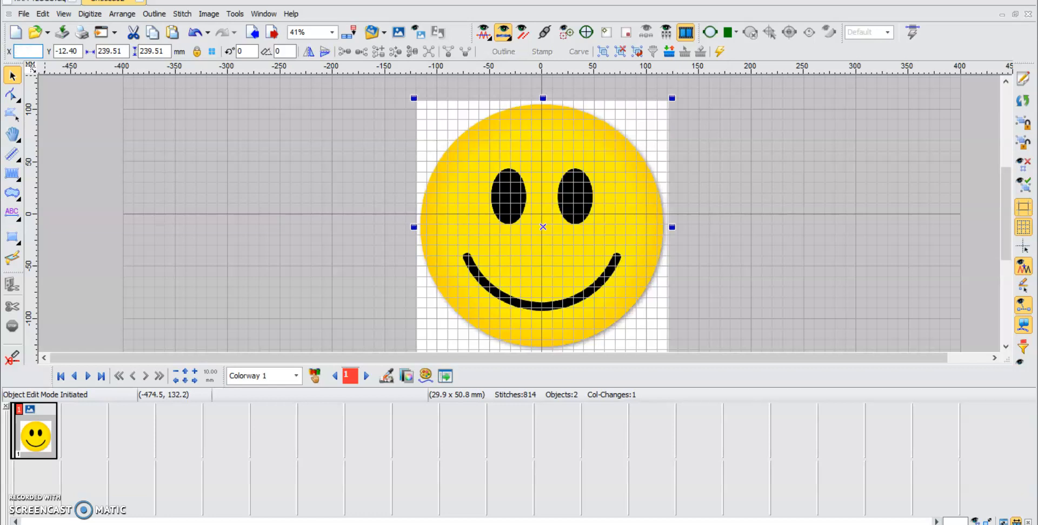
Step: Centre the smiley image on the origin by setting both its X and Y positions to 0
{"action": "type", "text": "0"}
{"action": "key", "text": "Return"}
{"action": "left_click", "coordinate": [79, 53]}
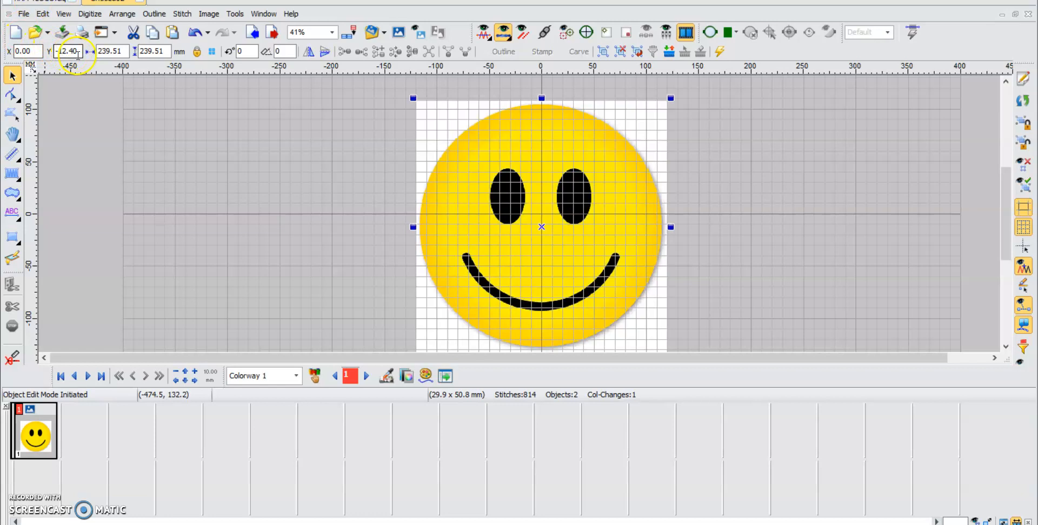
{"action": "type", "text": "0"}
{"action": "key", "text": "Return"}
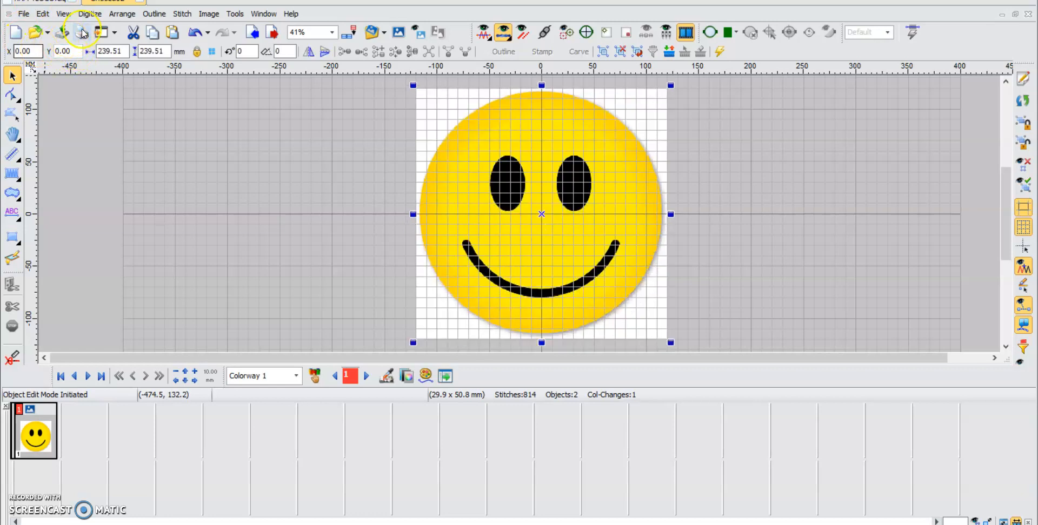
Step: Resize the smiley image proportionally to a width of 150.51 mm and lock it as the background
{"action": "left_click", "coordinate": [109, 52]}
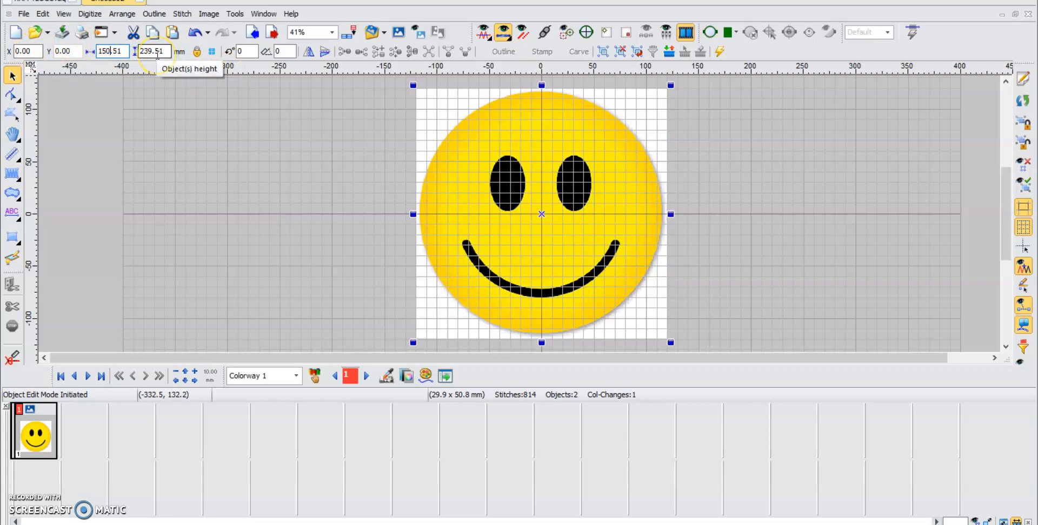
{"action": "key", "text": "Return"}
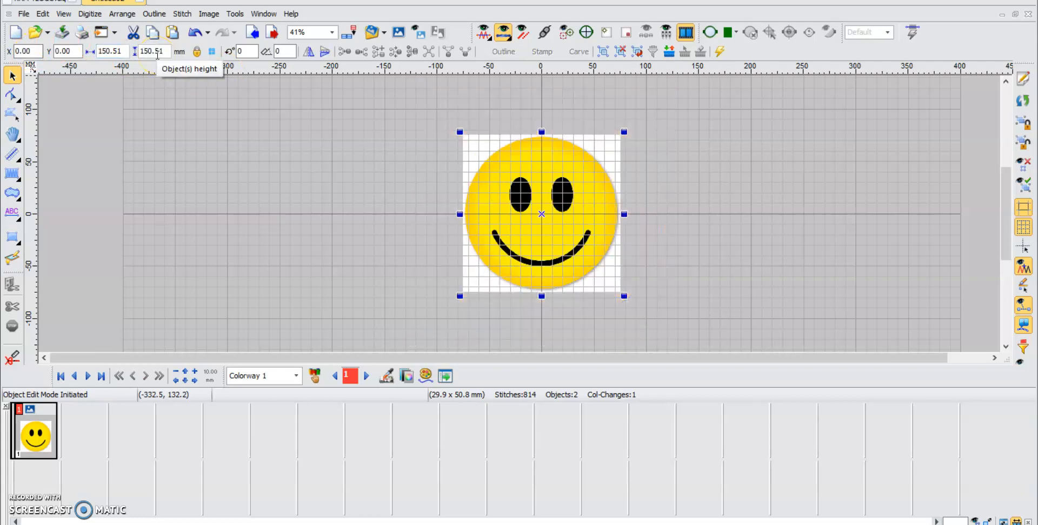
{"action": "left_click", "coordinate": [399, 36]}
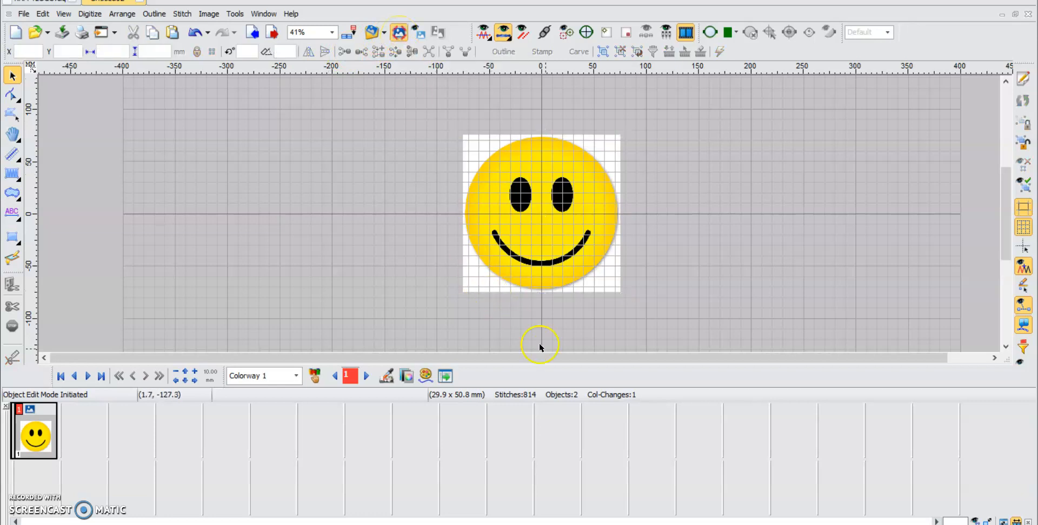
Step: Start a new tatami fill shape at the top centre of the smiley and trace the right side of its circular outline
{"action": "left_click_drag", "start_coordinate": [556, 359], "coordinate": [572, 358]}
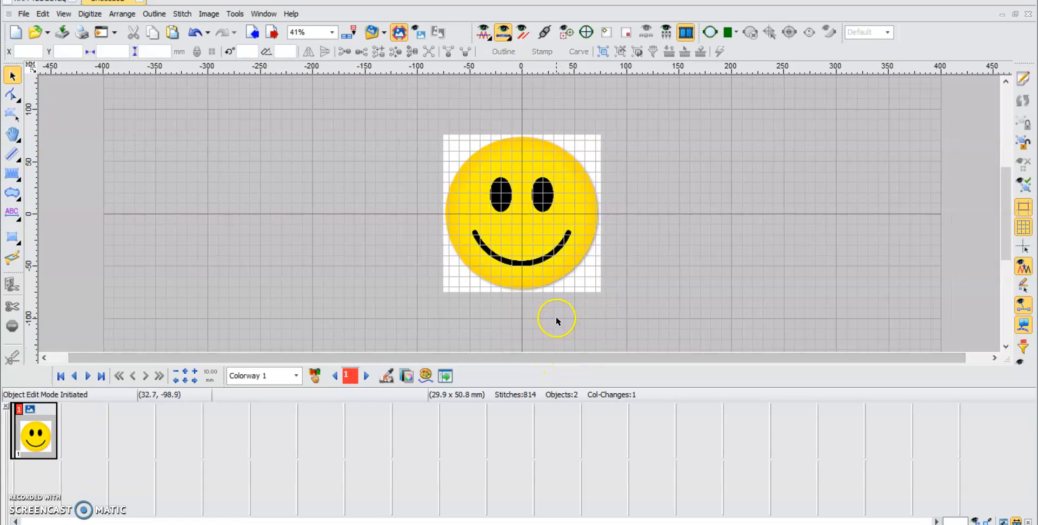
{"action": "scroll", "coordinate": [513, 213], "scroll_direction": "up", "scroll_amount": 3}
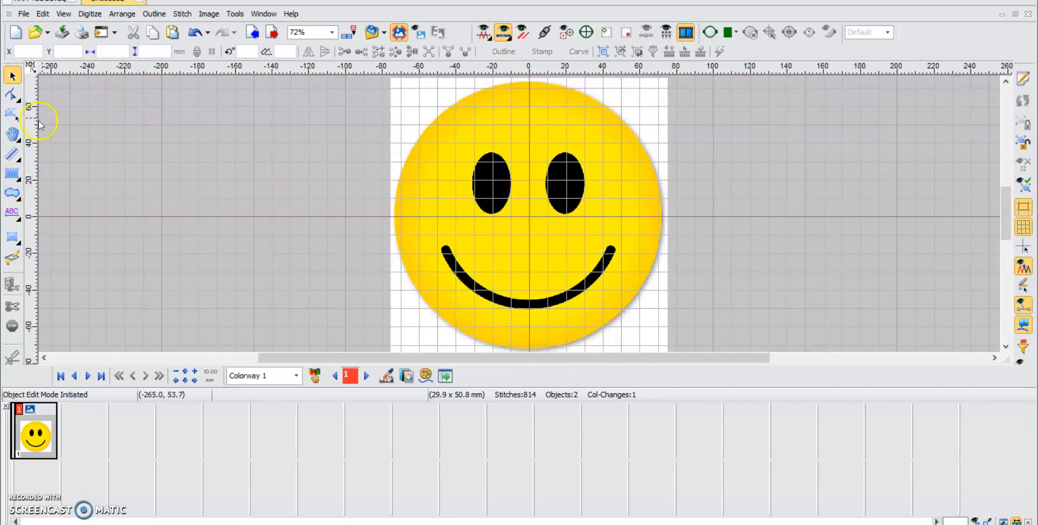
{"action": "left_click", "coordinate": [16, 191]}
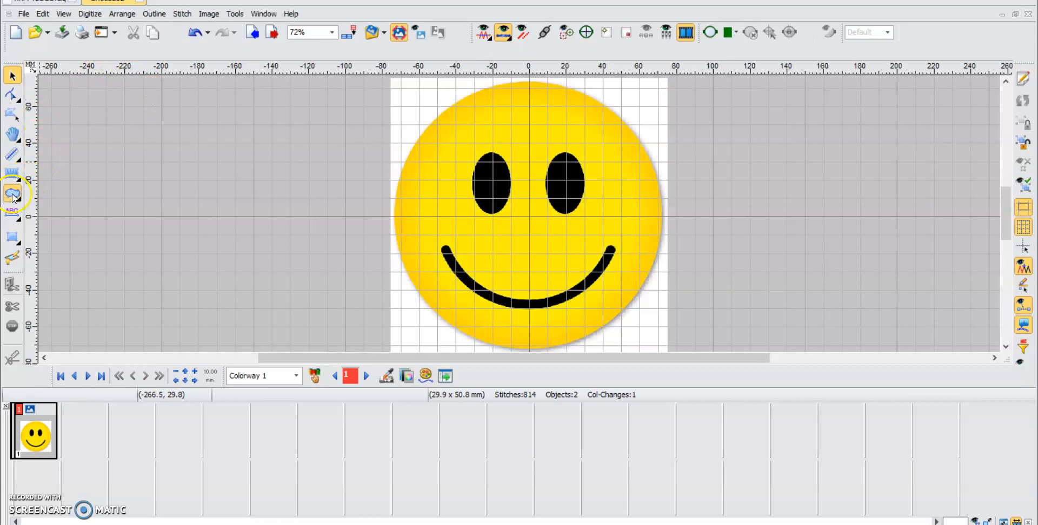
{"action": "left_click", "coordinate": [530, 80]}
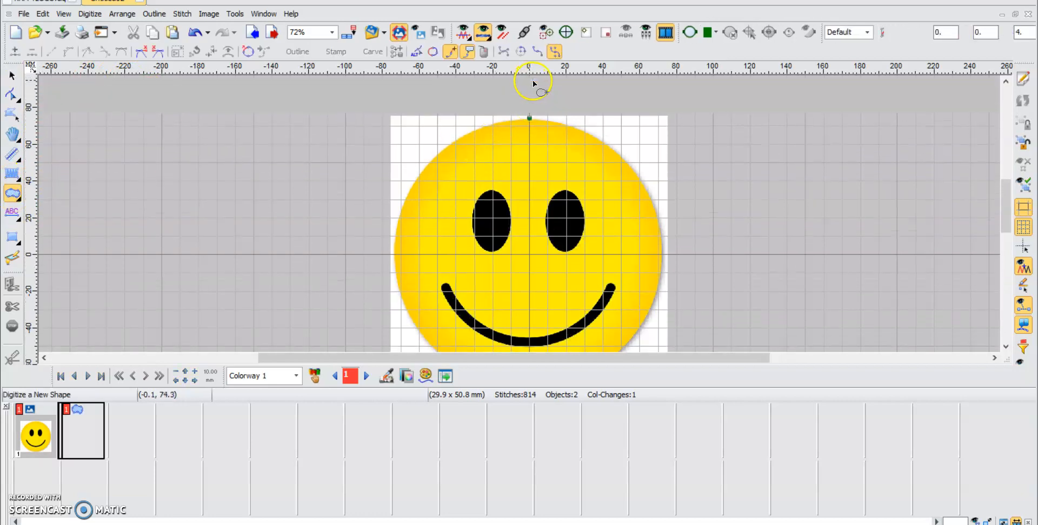
{"action": "left_click", "coordinate": [552, 132]}
{"action": "left_click", "coordinate": [589, 146]}
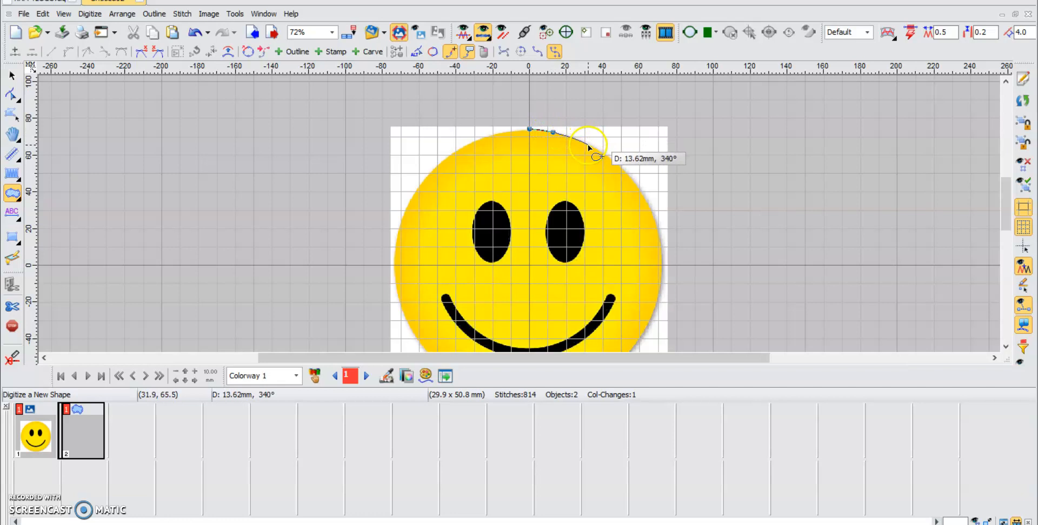
{"action": "left_click", "coordinate": [639, 187]}
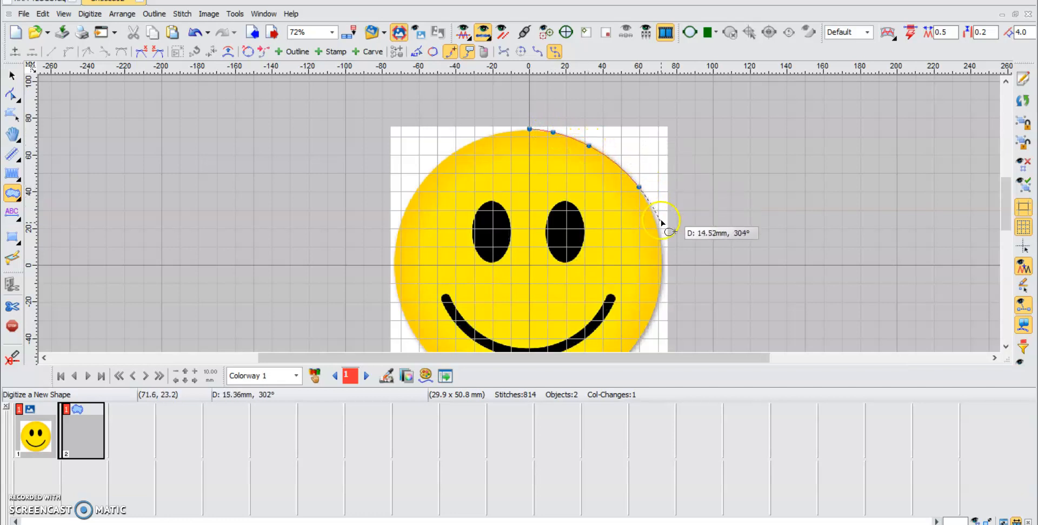
{"action": "left_click", "coordinate": [660, 246]}
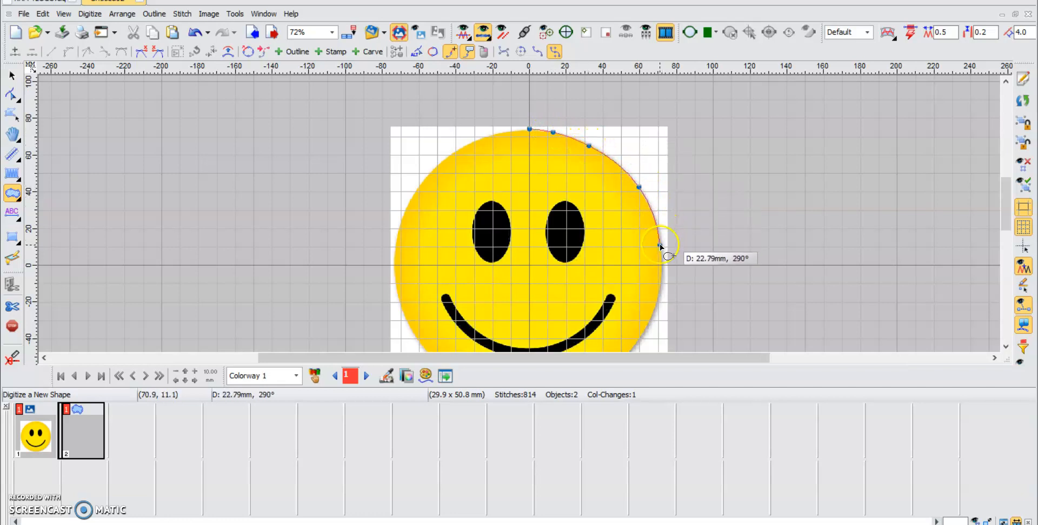
{"action": "left_click", "coordinate": [650, 320]}
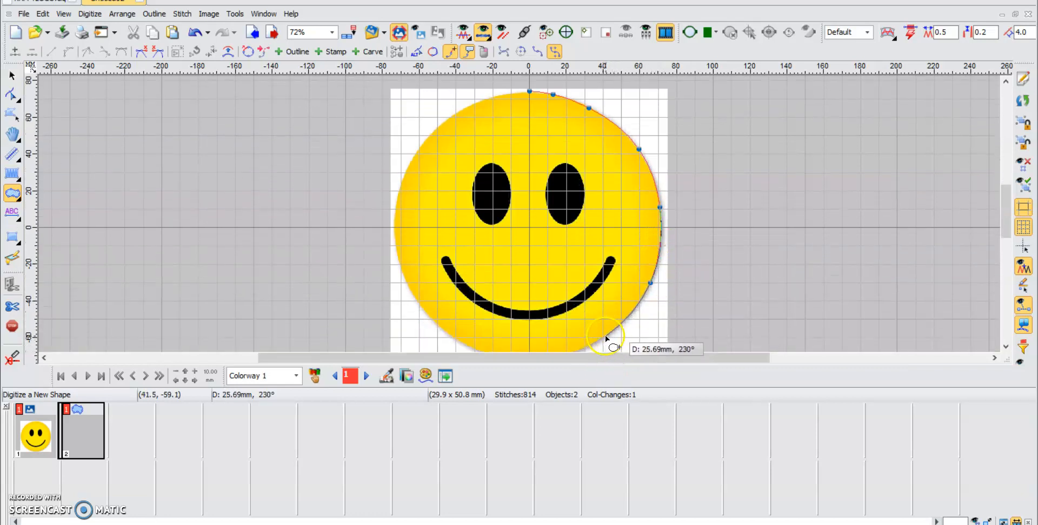
{"action": "left_click", "coordinate": [605, 336]}
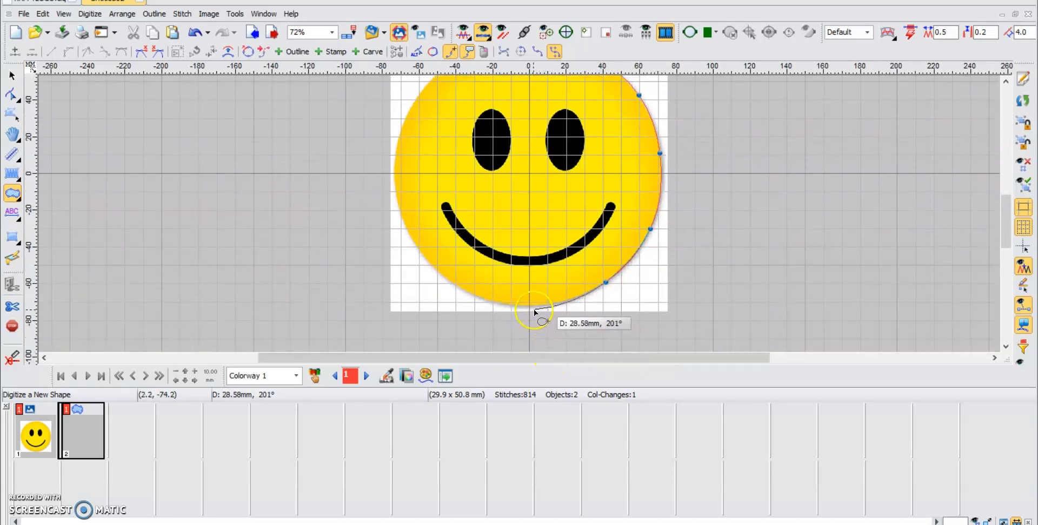
Step: Continue the fill outline around the bottom of the face and up its left edge, replacing the misplaced lower-left point
{"action": "left_click", "coordinate": [534, 307]}
{"action": "left_click", "coordinate": [497, 303]}
{"action": "left_click", "coordinate": [430, 268]}
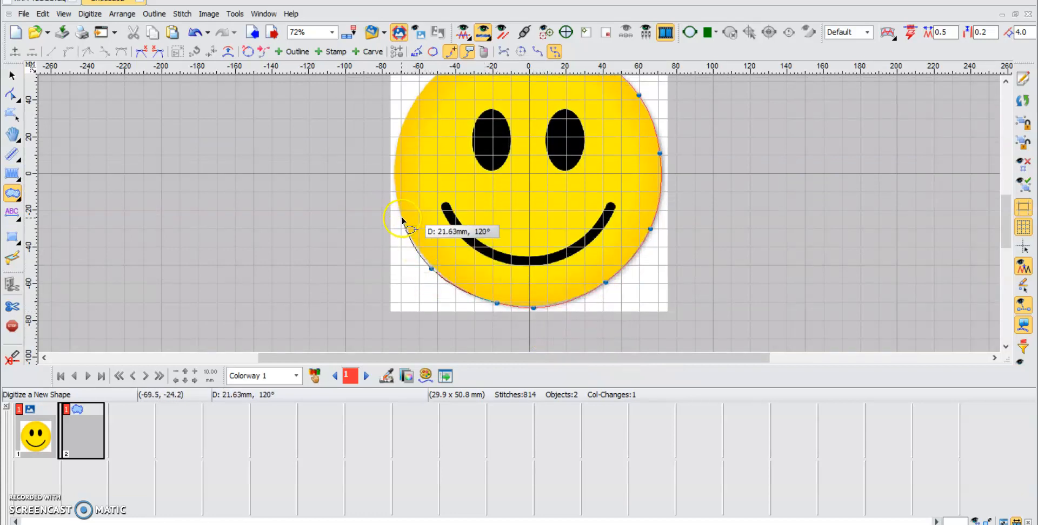
{"action": "key", "text": "ctrl+z"}
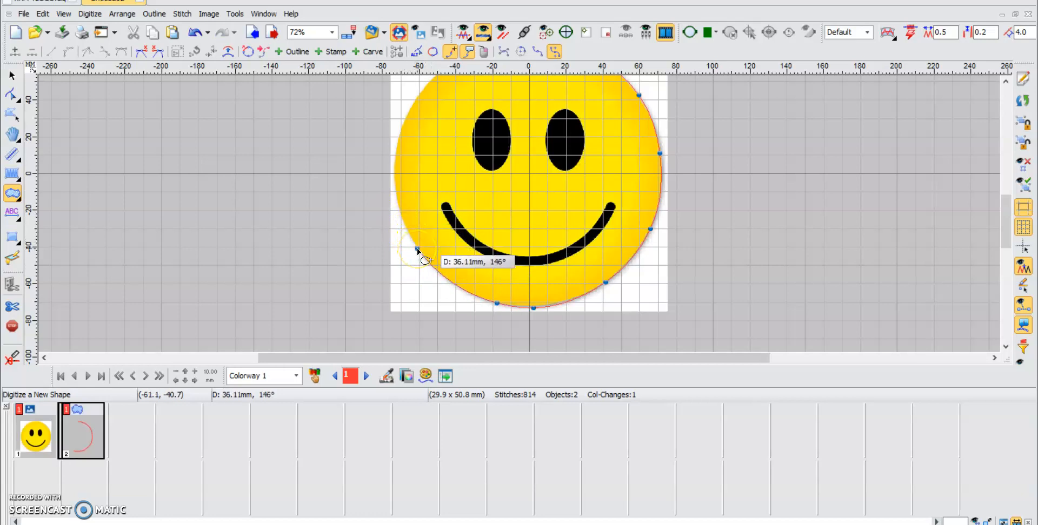
{"action": "left_click", "coordinate": [417, 249]}
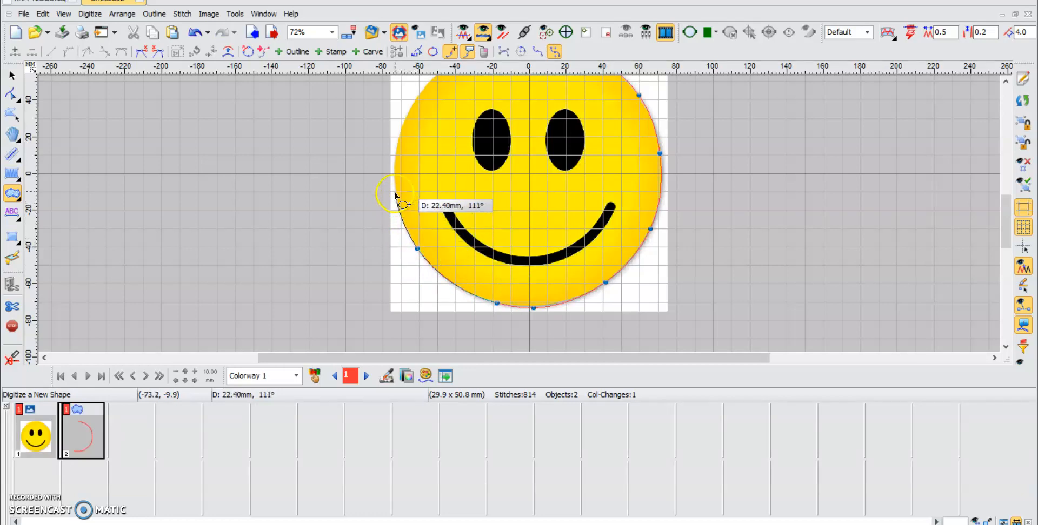
{"action": "left_click", "coordinate": [394, 172]}
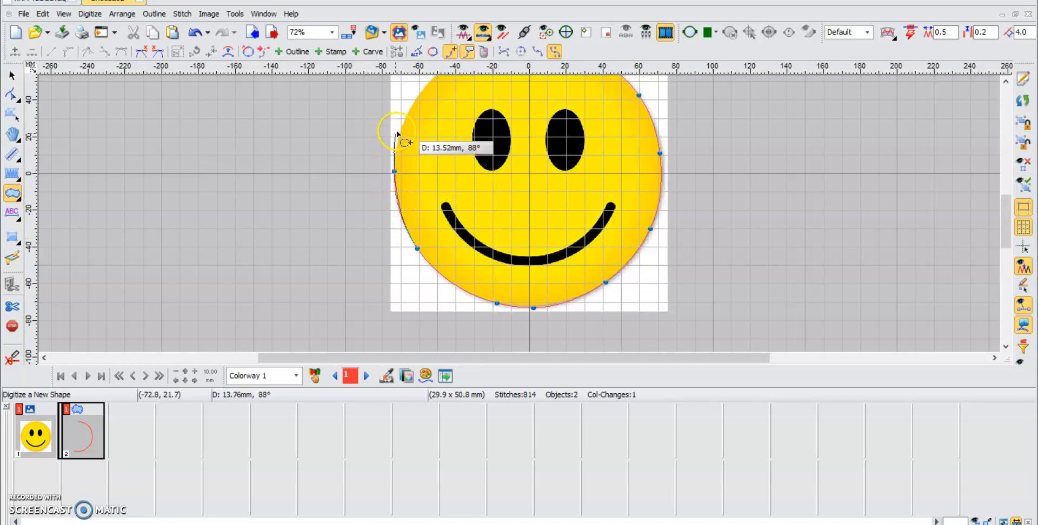
Step: Trace the upper-left arc of the face back to the starting point and finish the circular outline
{"action": "scroll", "coordinate": [416, 96], "scroll_direction": "down", "scroll_amount": 1}
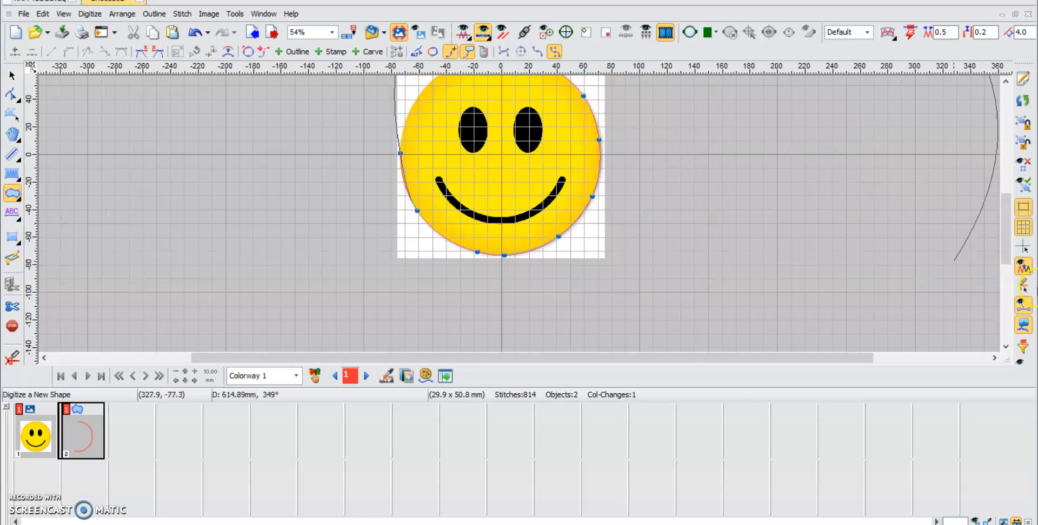
{"action": "left_click_drag", "start_coordinate": [1005, 229], "coordinate": [1004, 218]}
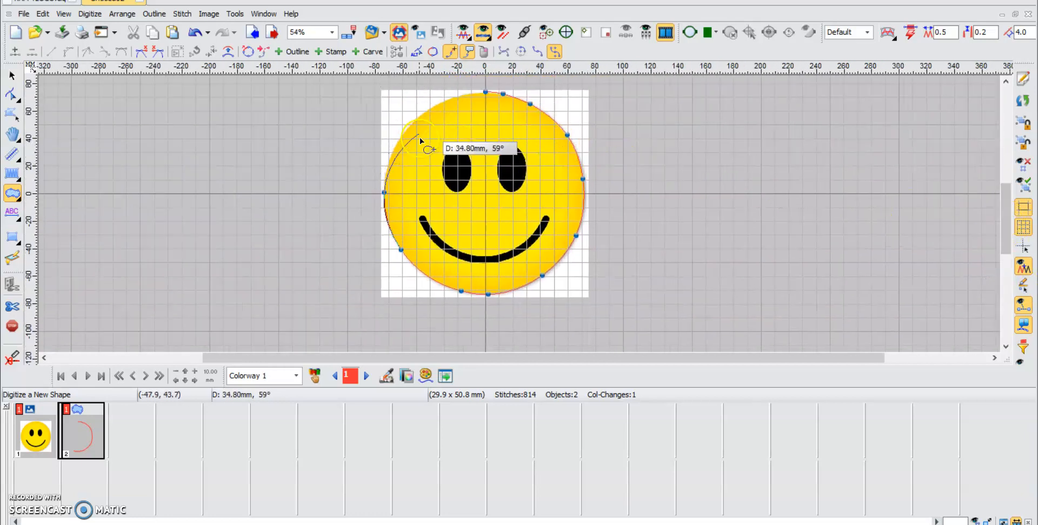
{"action": "scroll", "coordinate": [414, 106], "scroll_direction": "up", "scroll_amount": 4}
{"action": "left_click", "coordinate": [408, 114]}
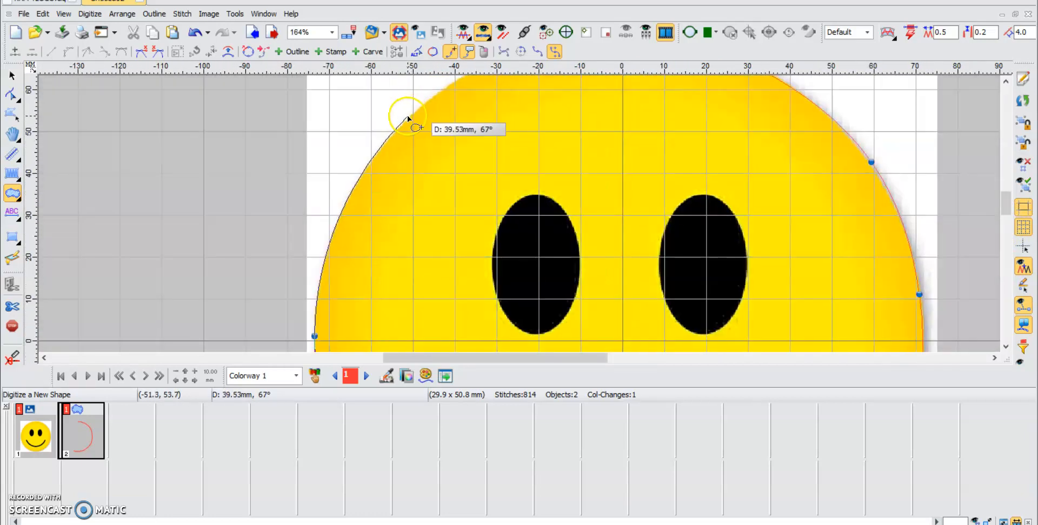
{"action": "scroll", "coordinate": [407, 115], "scroll_direction": "down", "scroll_amount": 1}
{"action": "scroll", "coordinate": [464, 90], "scroll_direction": "down", "scroll_amount": 1}
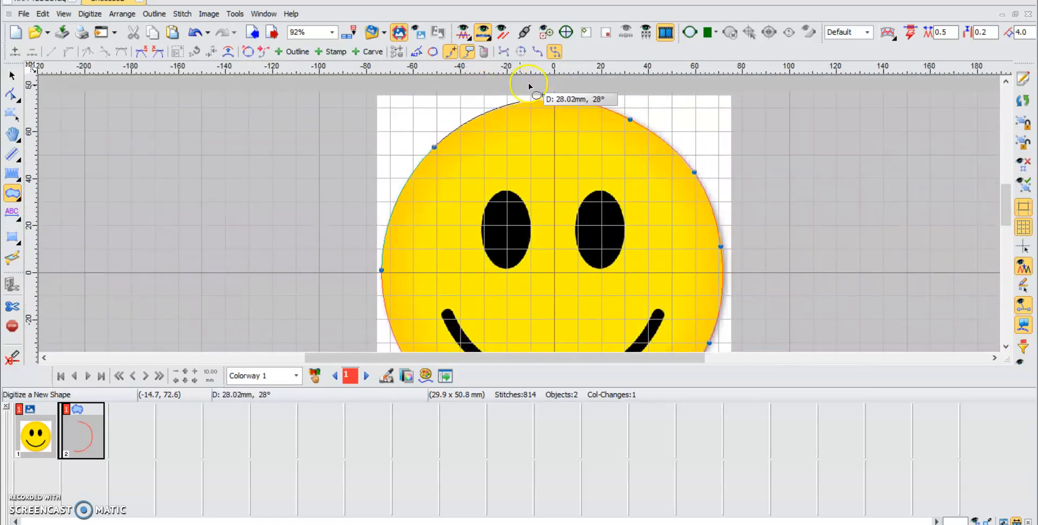
{"action": "left_click", "coordinate": [530, 122]}
{"action": "left_click", "coordinate": [554, 120]}
{"action": "scroll", "coordinate": [554, 120], "scroll_direction": "down", "scroll_amount": 3}
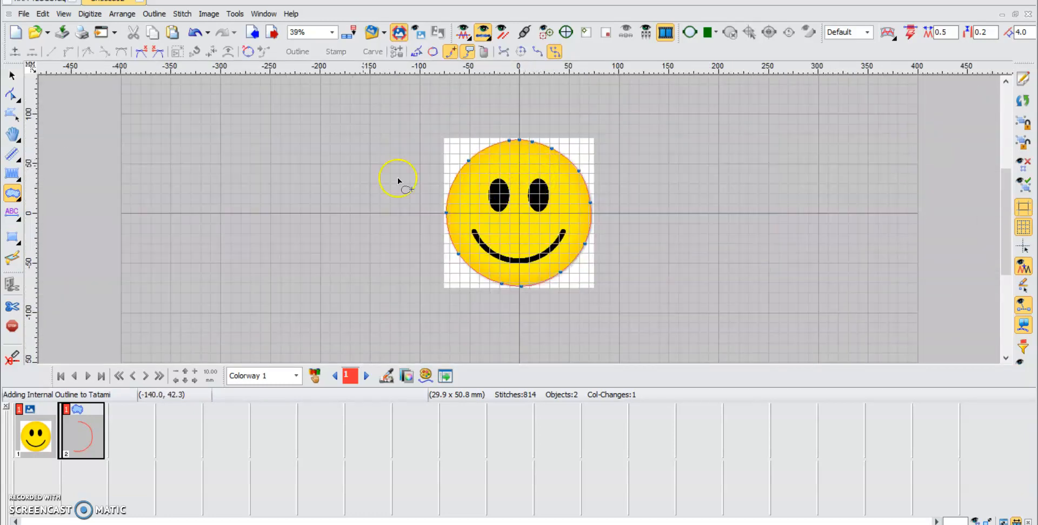
{"action": "key", "text": "Escape"}
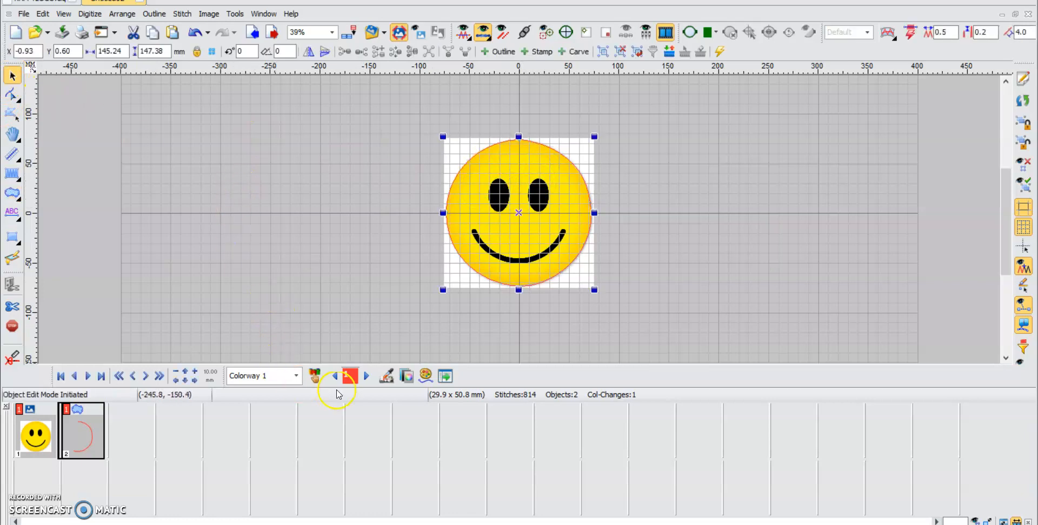
Step: Assign yellow thread colour 2 to the circular shape and generate its fill stitches
{"action": "left_click", "coordinate": [348, 381]}
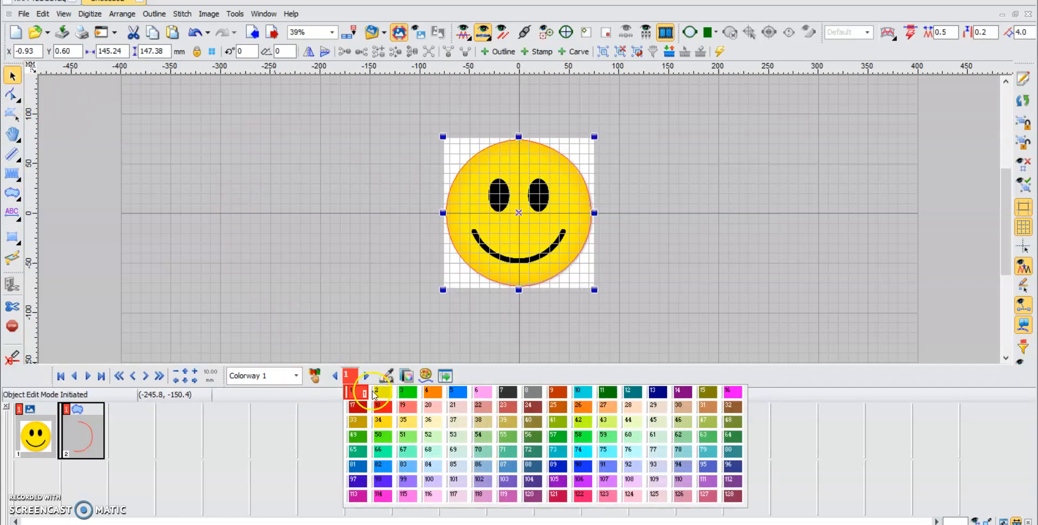
{"action": "left_click", "coordinate": [374, 395]}
{"action": "left_click", "coordinate": [101, 180]}
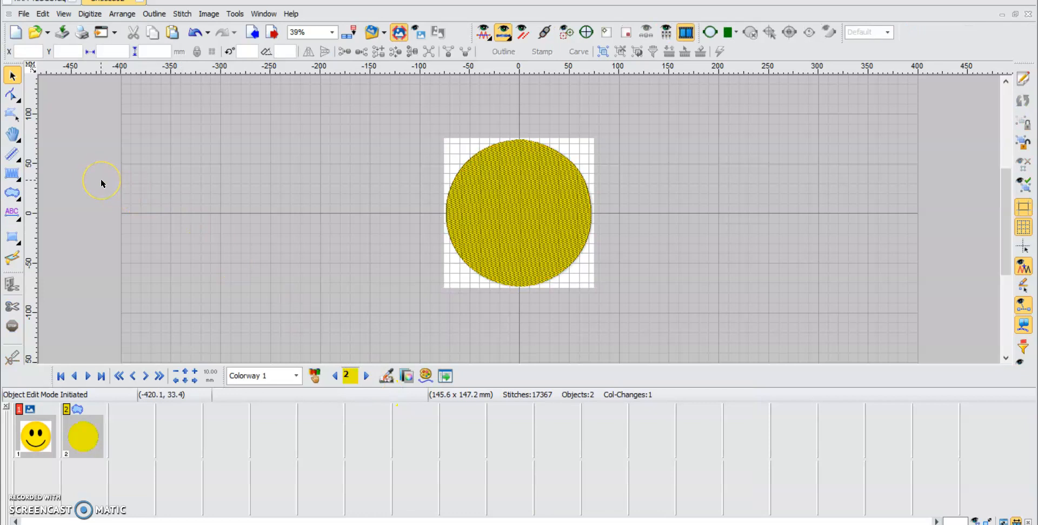
Step: Set the yellow circle's stitch angle line to horizontal and its fill density to 0.4, regenerating the stitches
{"action": "scroll", "coordinate": [572, 209], "scroll_direction": "up", "scroll_amount": 2}
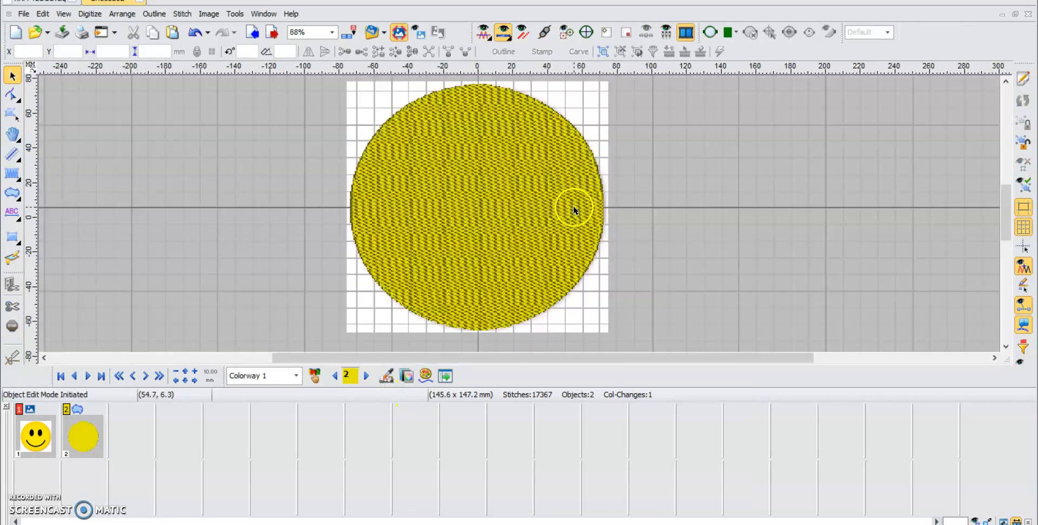
{"action": "scroll", "coordinate": [560, 209], "scroll_direction": "up", "scroll_amount": 2}
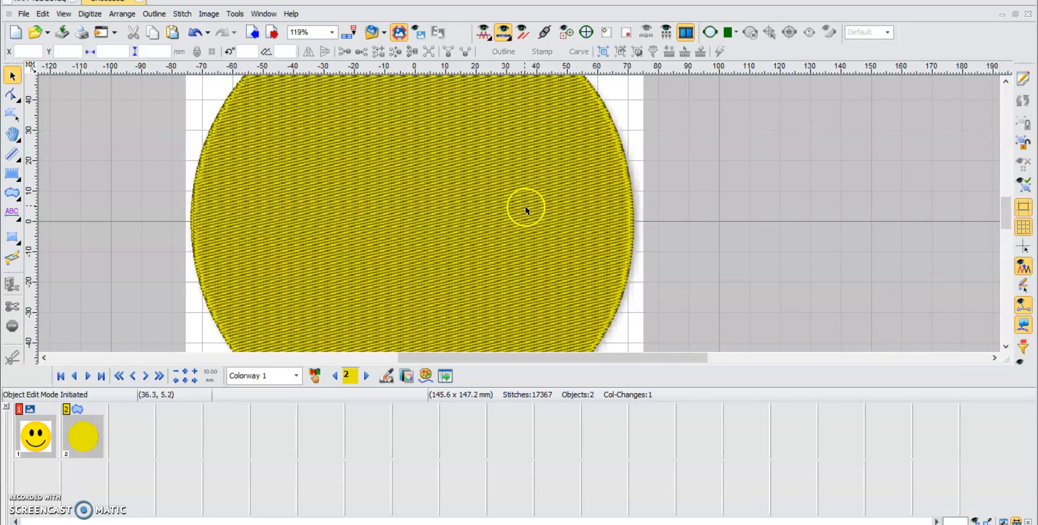
{"action": "scroll", "coordinate": [533, 171], "scroll_direction": "down", "scroll_amount": 2}
{"action": "left_click", "coordinate": [533, 170]}
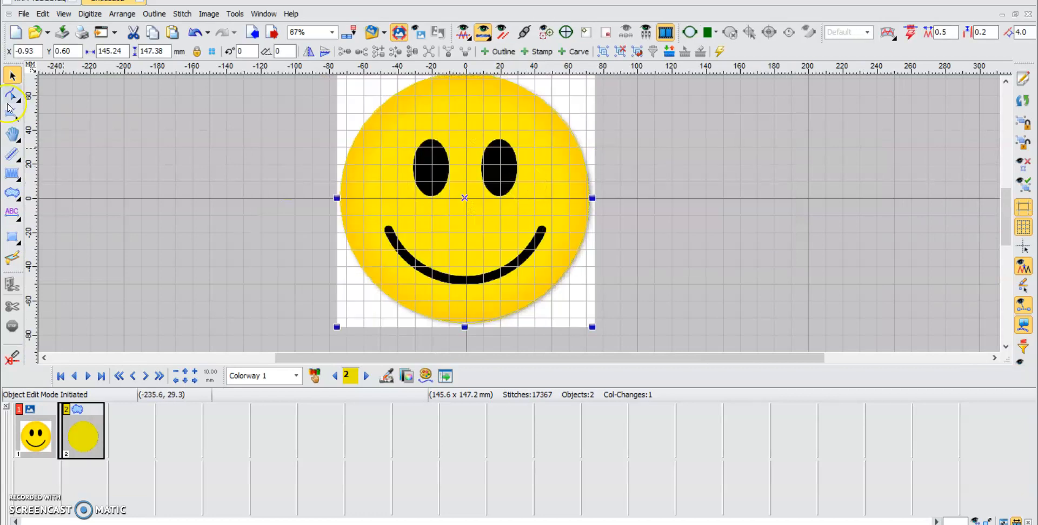
{"action": "left_click", "coordinate": [12, 95]}
{"action": "scroll", "coordinate": [579, 180], "scroll_direction": "down", "scroll_amount": 2}
{"action": "left_click_drag", "start_coordinate": [603, 172], "coordinate": [414, 174]}
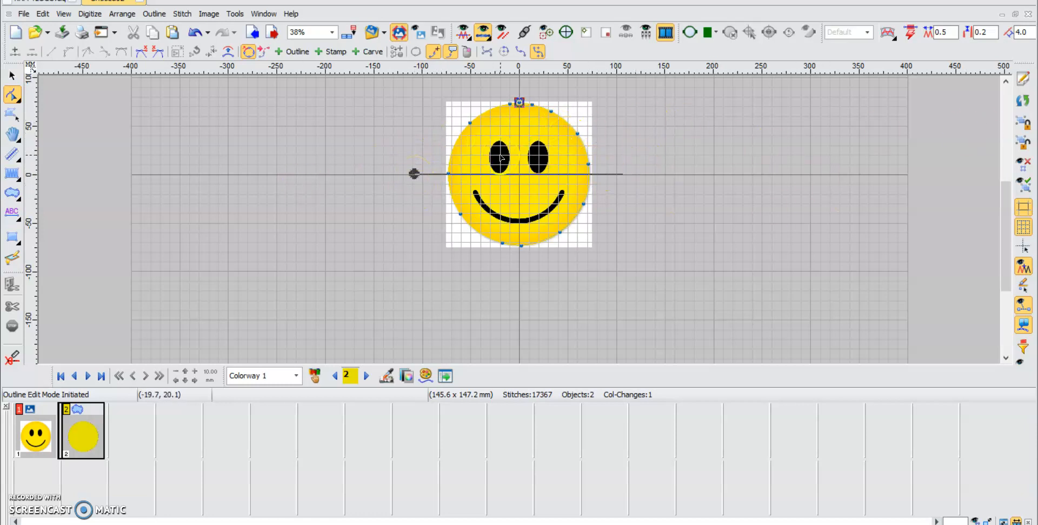
{"action": "scroll", "coordinate": [580, 164], "scroll_direction": "up", "scroll_amount": 2}
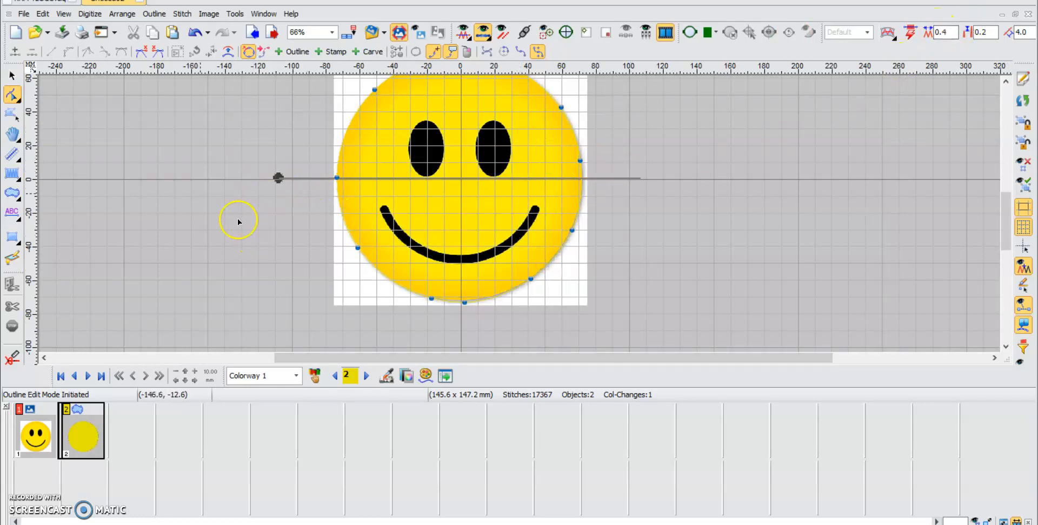
{"action": "left_click", "coordinate": [9, 75]}
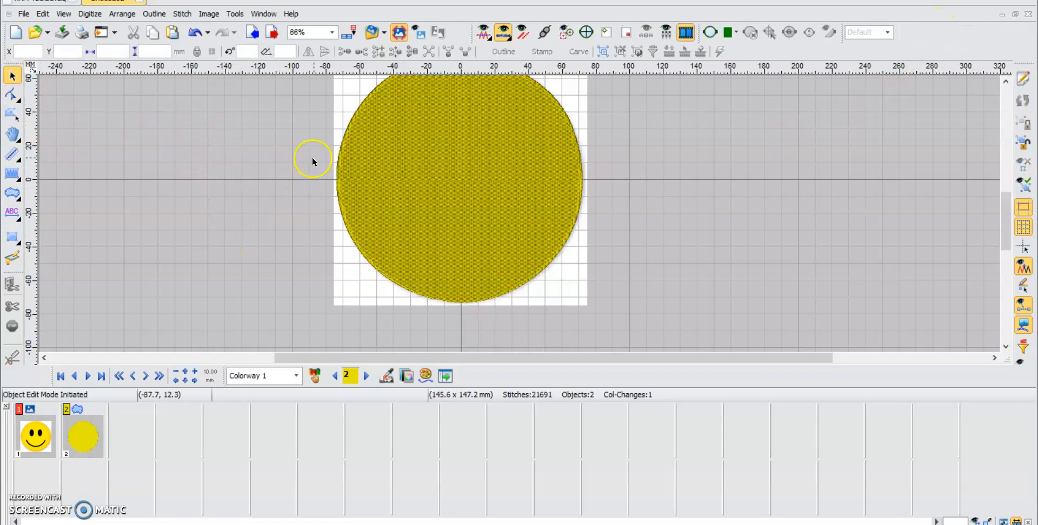
Step: Start a new fill shape and hide the realistic stitches so the eyes in the background image can be traced
{"action": "scroll", "coordinate": [352, 123], "scroll_direction": "up", "scroll_amount": 2}
{"action": "scroll", "coordinate": [422, 151], "scroll_direction": "up", "scroll_amount": 3}
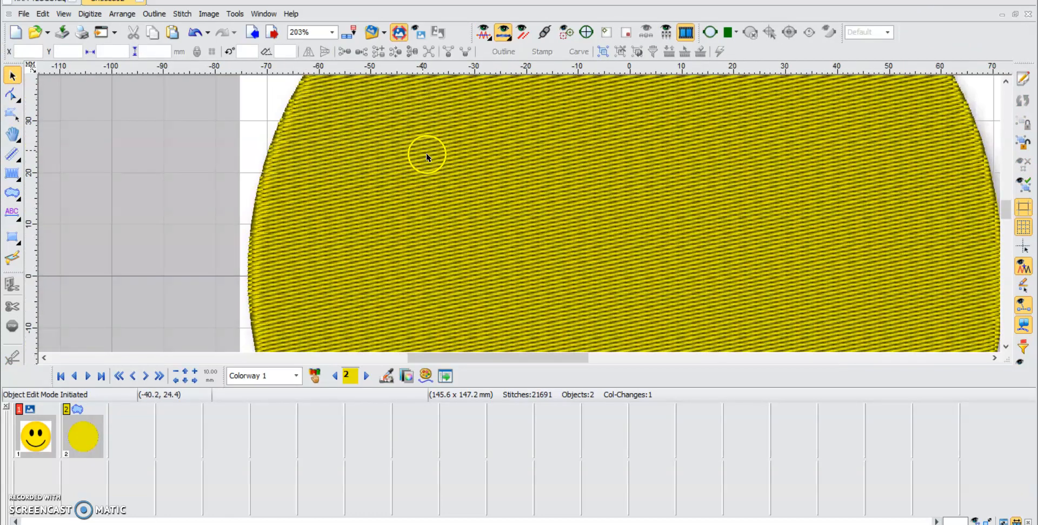
{"action": "scroll", "coordinate": [418, 157], "scroll_direction": "down", "scroll_amount": 5}
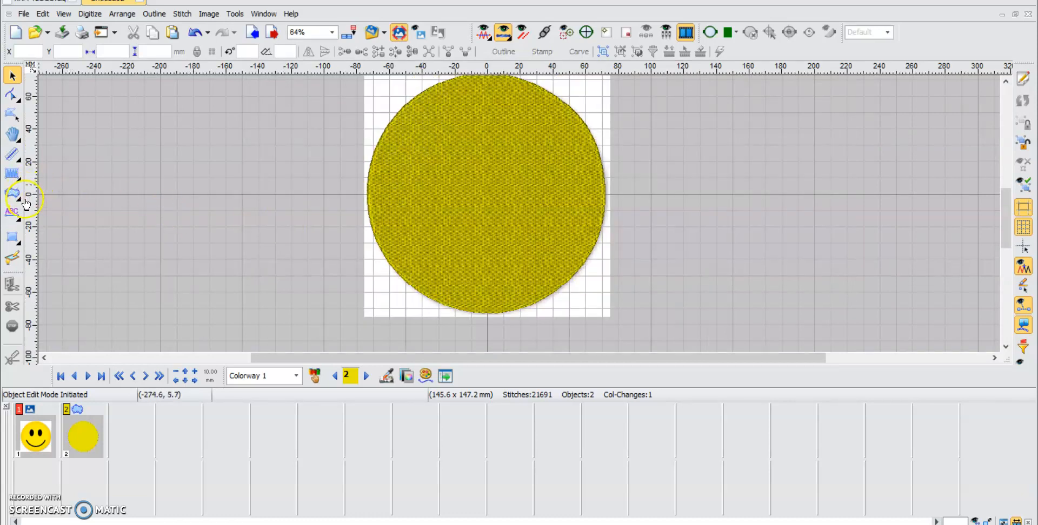
{"action": "left_click", "coordinate": [6, 193]}
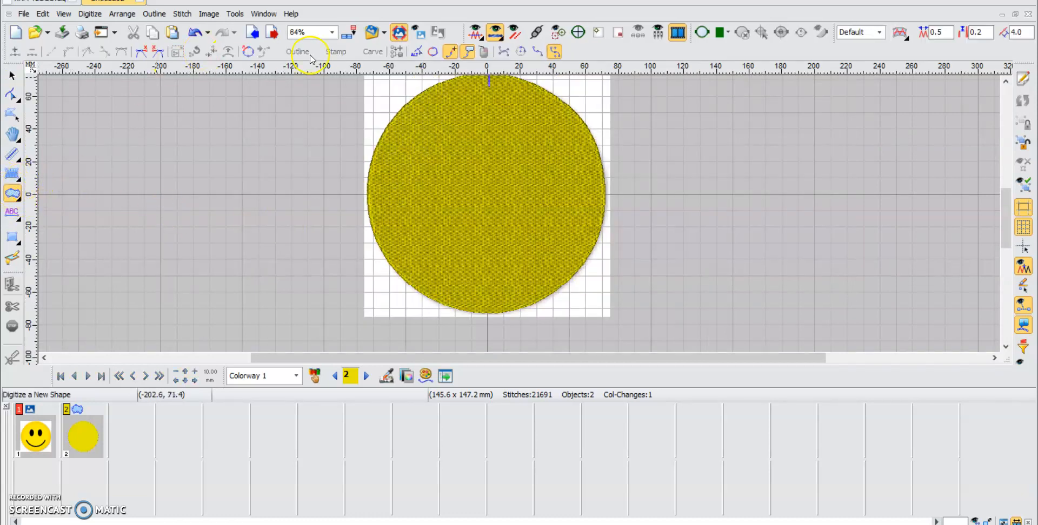
{"action": "left_click", "coordinate": [477, 32]}
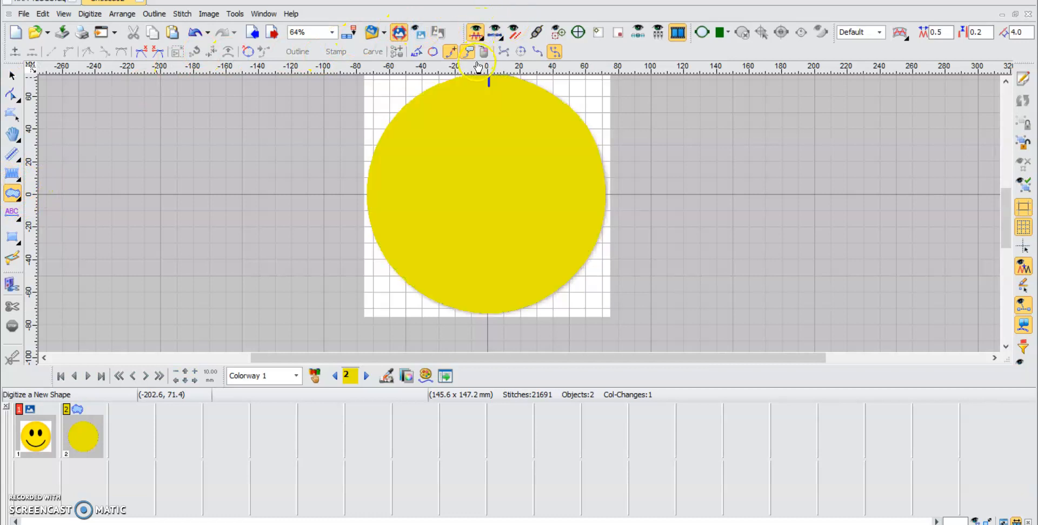
{"action": "scroll", "coordinate": [497, 81], "scroll_direction": "up", "scroll_amount": 5}
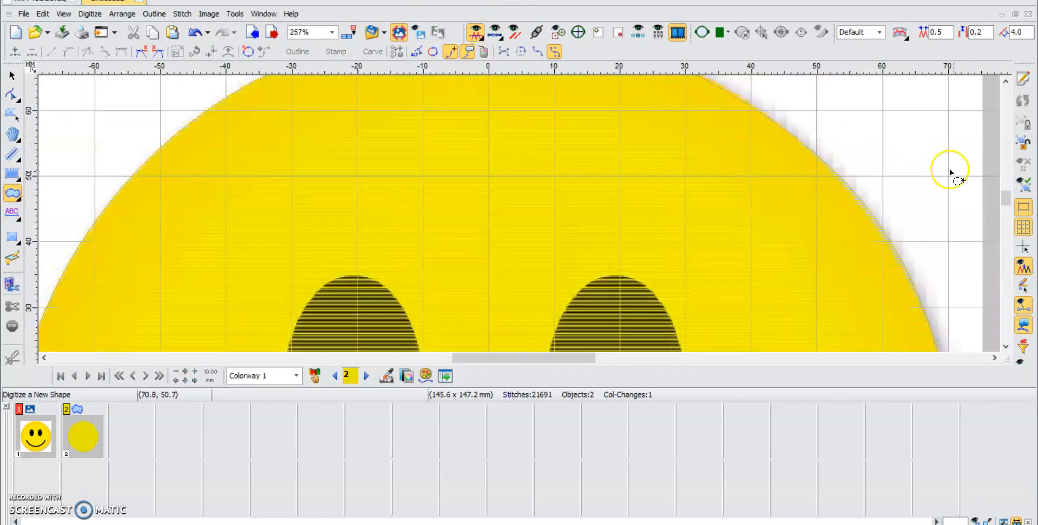
{"action": "scroll", "coordinate": [1011, 201], "scroll_direction": "down", "scroll_amount": 2}
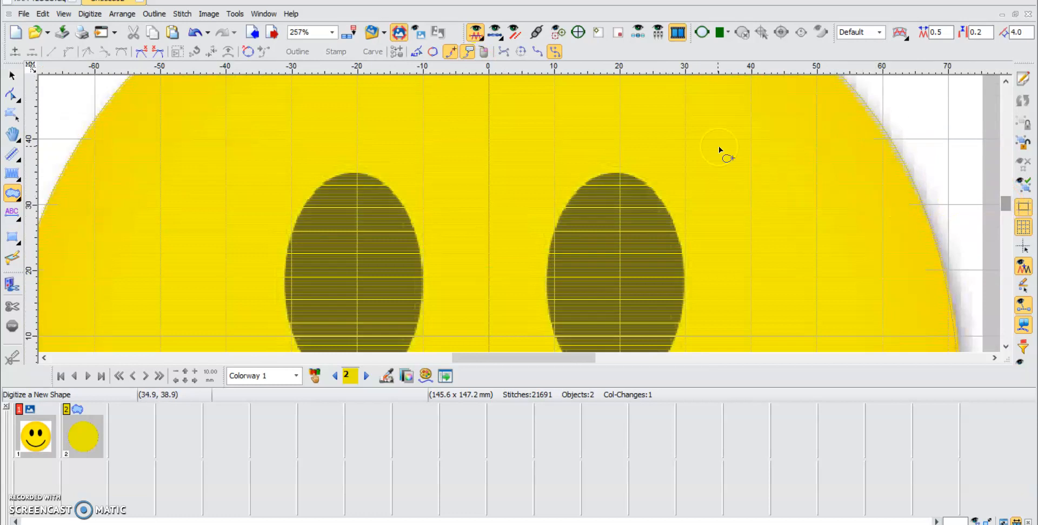
Step: Trace the right eye's fill outline from its top point clockwise along the right side and around the bottom
{"action": "left_click", "coordinate": [619, 174]}
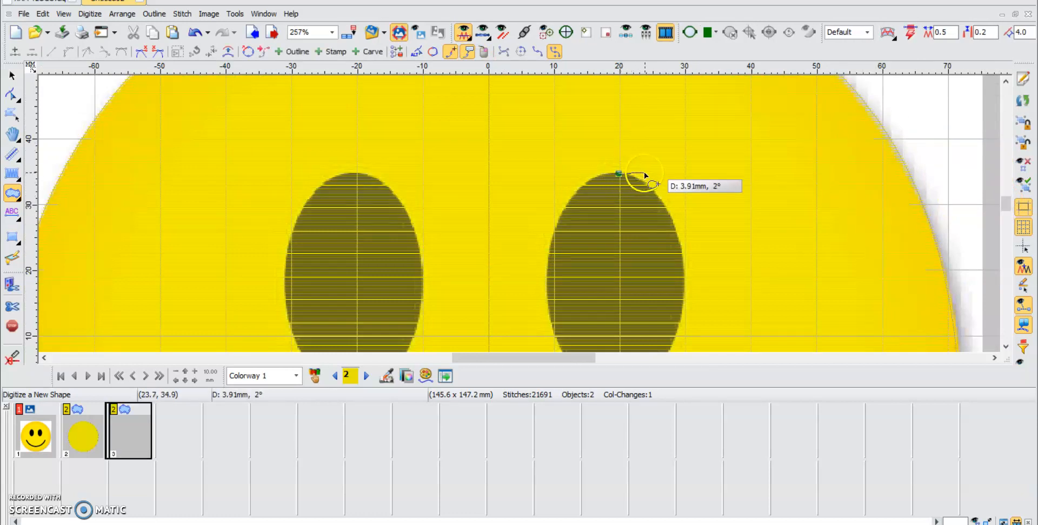
{"action": "left_click", "coordinate": [642, 182]}
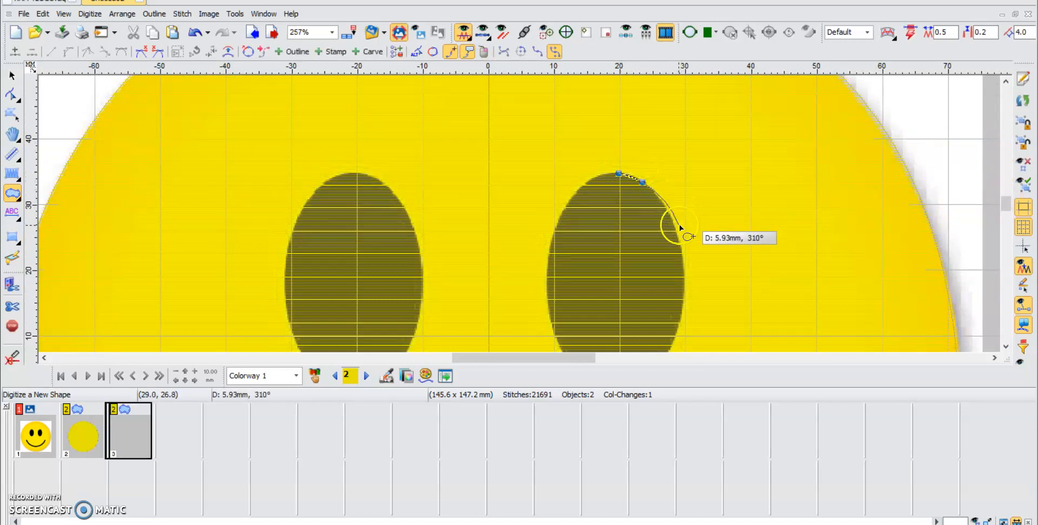
{"action": "left_click", "coordinate": [676, 239]}
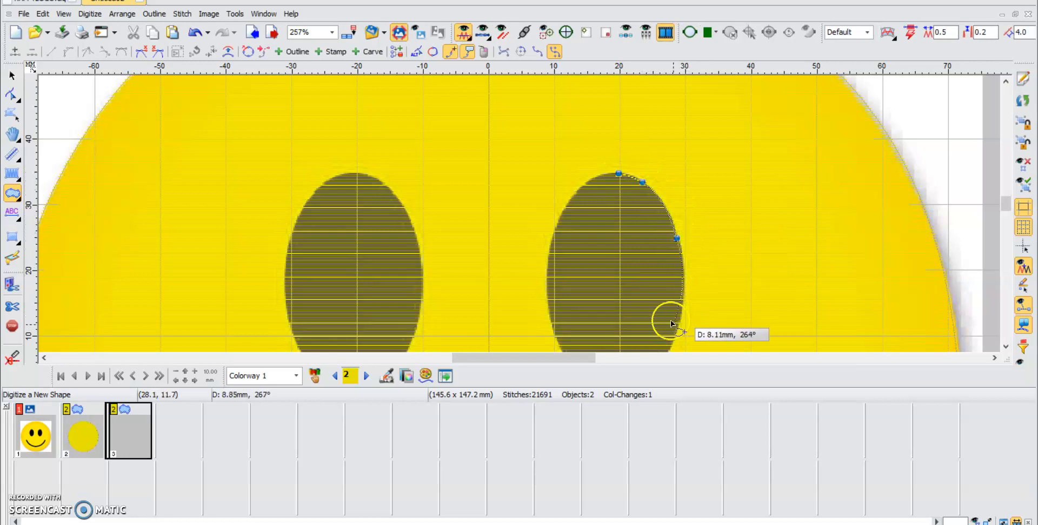
{"action": "scroll", "coordinate": [669, 316], "scroll_direction": "down", "scroll_amount": 1}
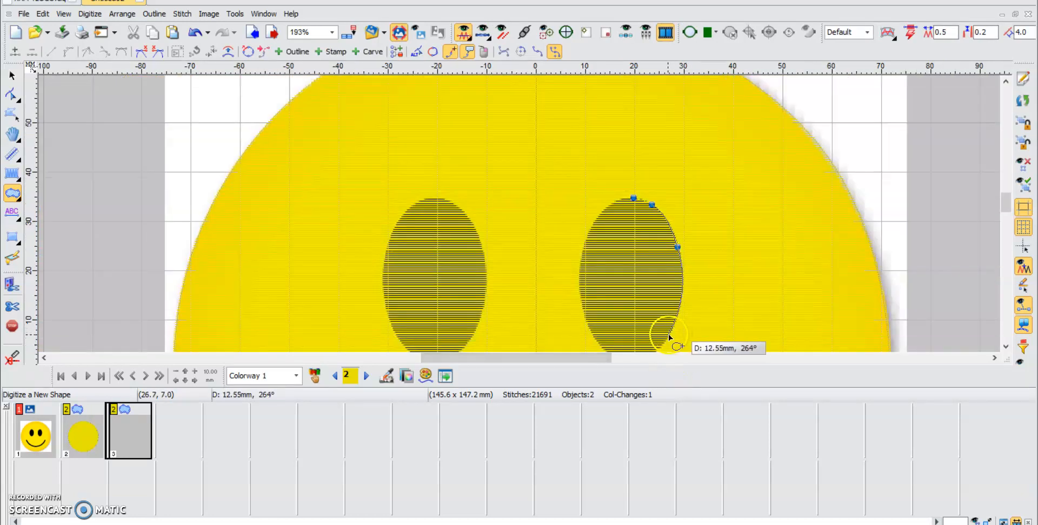
{"action": "left_click", "coordinate": [668, 335]}
{"action": "left_click", "coordinate": [634, 323]}
{"action": "left_click", "coordinate": [617, 315]}
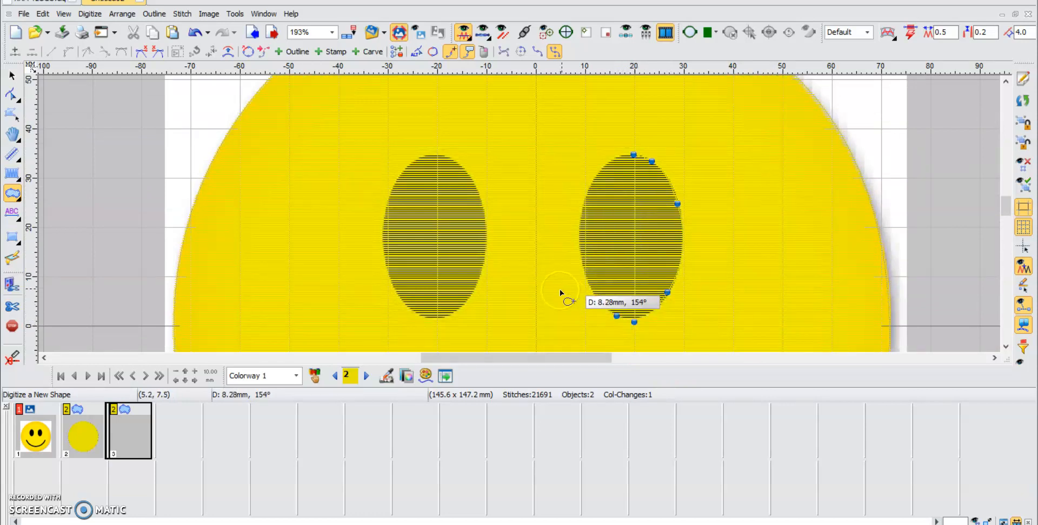
Step: Trace the right eye's left side back up to the starting point and finish the oval outline
{"action": "left_click", "coordinate": [584, 275]}
{"action": "left_click", "coordinate": [578, 229]}
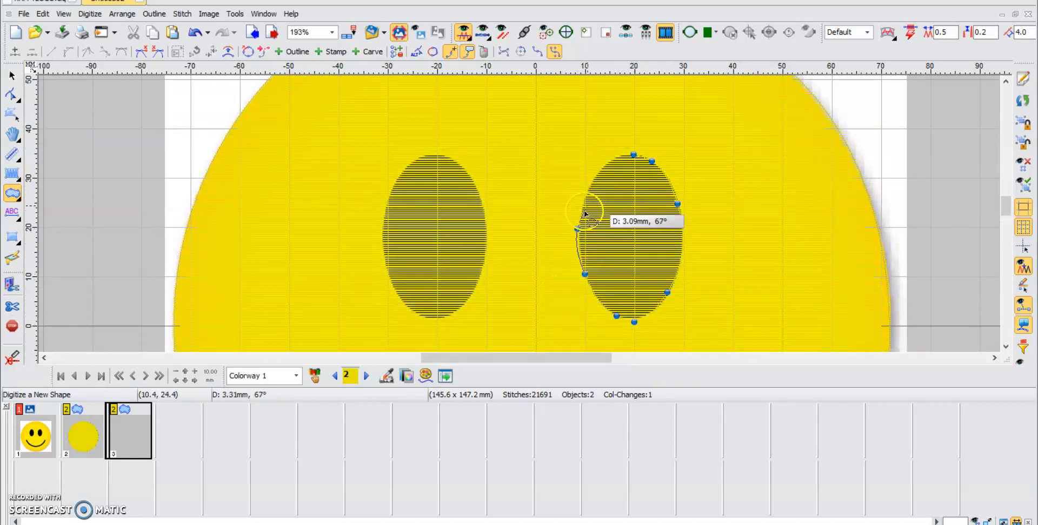
{"action": "left_click", "coordinate": [591, 183]}
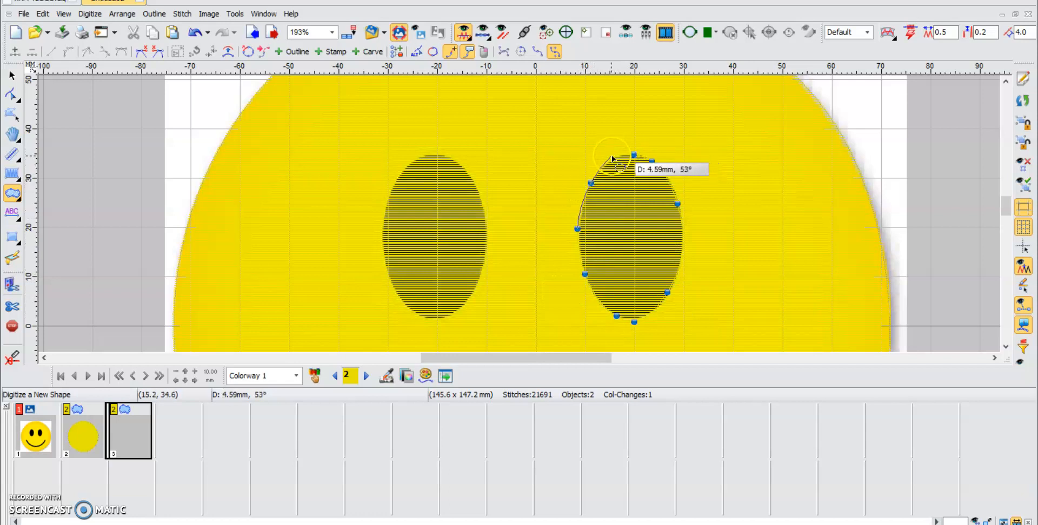
{"action": "left_click", "coordinate": [614, 157]}
{"action": "key", "text": "Return"}
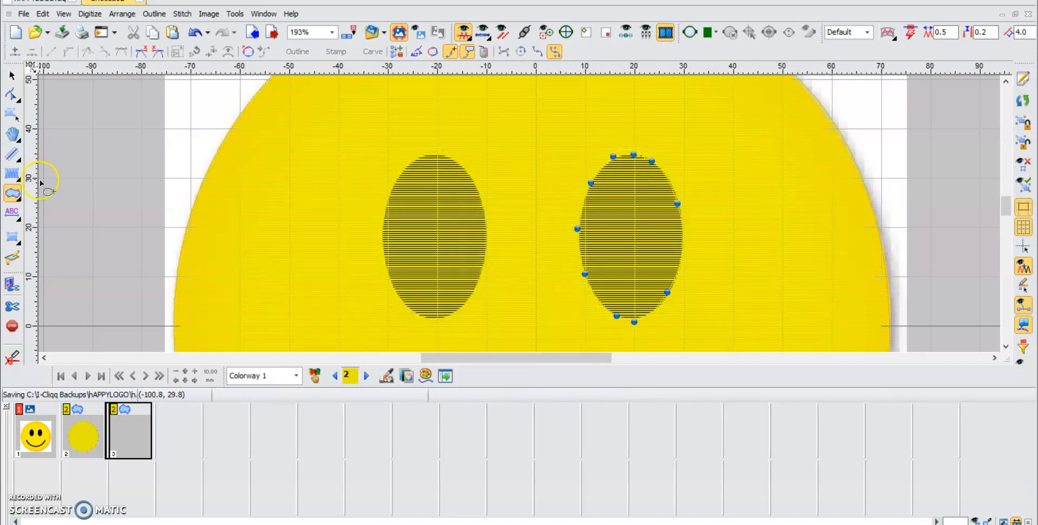
Step: Save the design under the file name hAPPYLOGO in a folder within Libraries
{"action": "key", "text": "ctrl+s"}
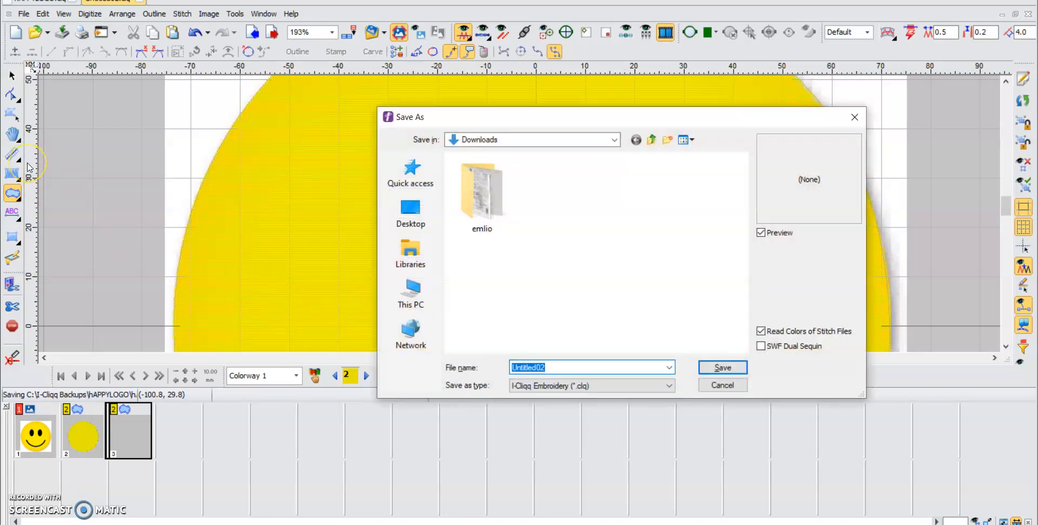
{"action": "type", "text": "hAPPYLOGO"}
{"action": "left_click", "coordinate": [410, 253]}
{"action": "double_click", "coordinate": [627, 172]}
{"action": "left_click", "coordinate": [723, 368]}
{"action": "left_click", "coordinate": [721, 370]}
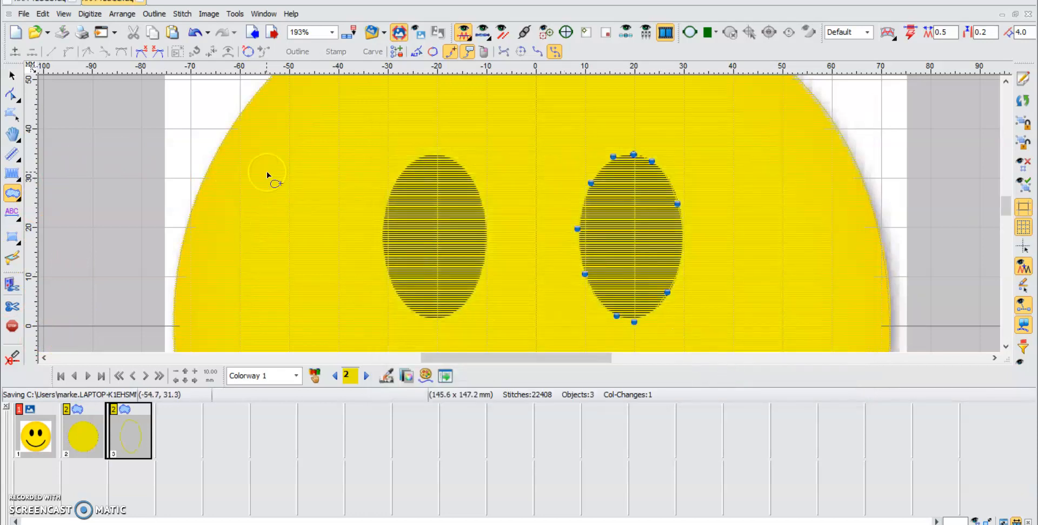
Step: Assign black thread colour 7 to the right eye and show the design with realistic stitches
{"action": "left_click", "coordinate": [12, 75]}
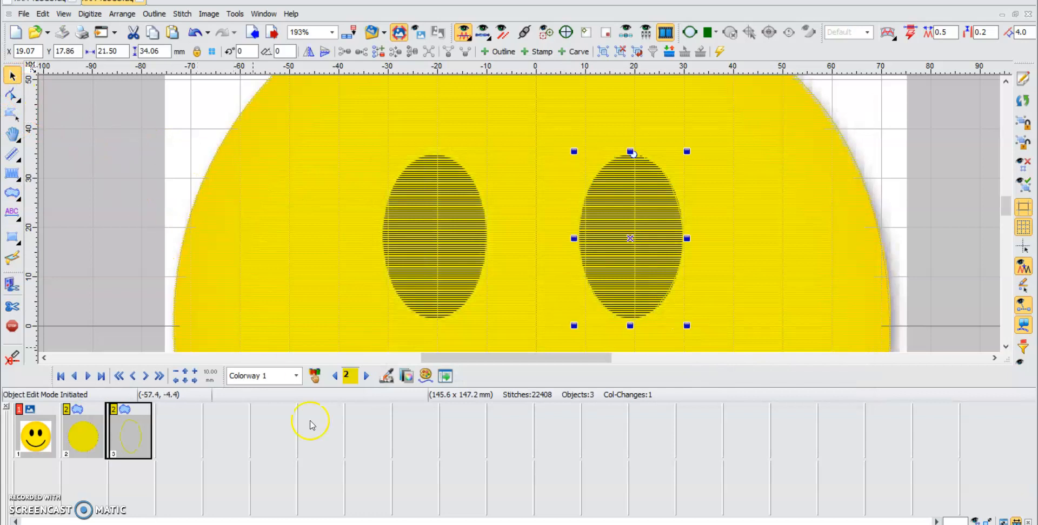
{"action": "left_click", "coordinate": [348, 379]}
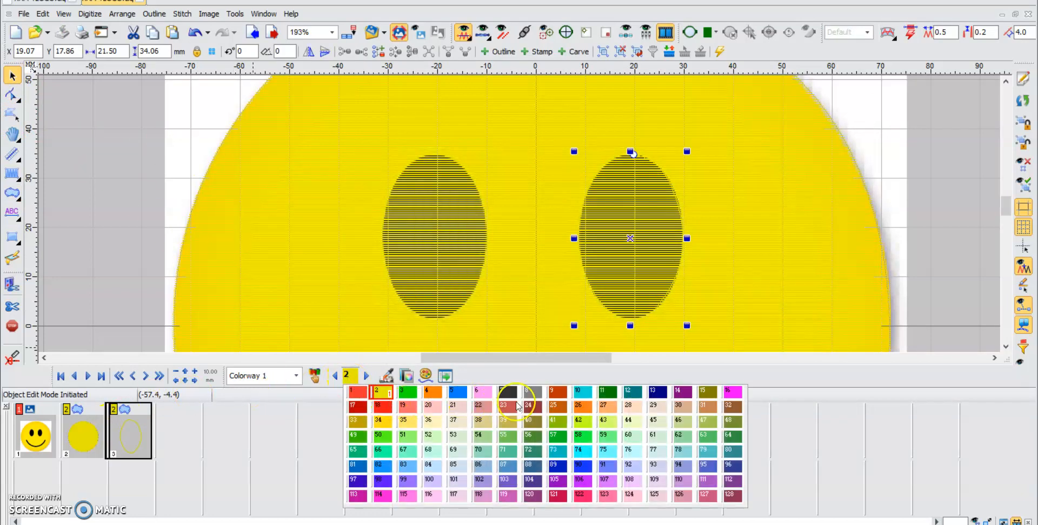
{"action": "left_click", "coordinate": [508, 395]}
{"action": "scroll", "coordinate": [420, 266], "scroll_direction": "down", "scroll_amount": 4}
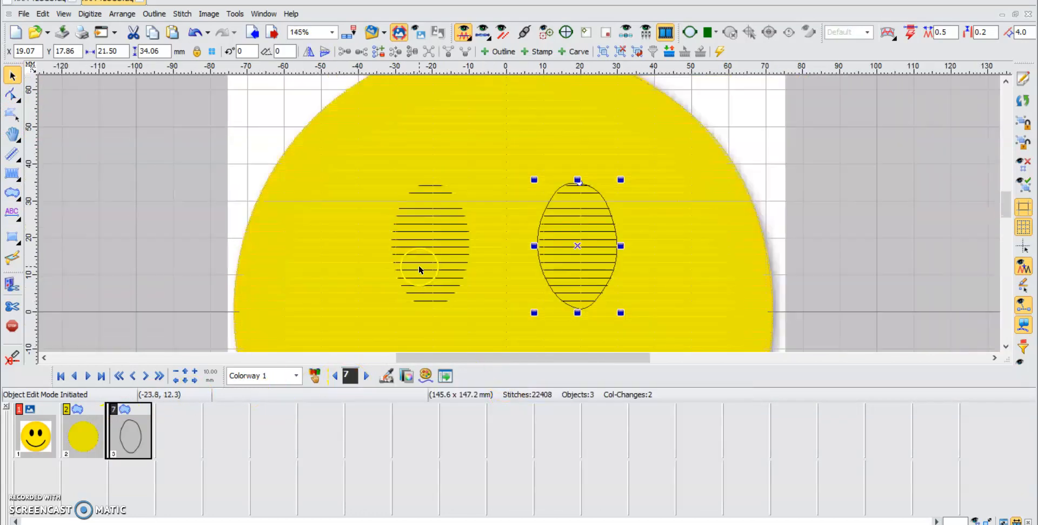
{"action": "left_click", "coordinate": [148, 204]}
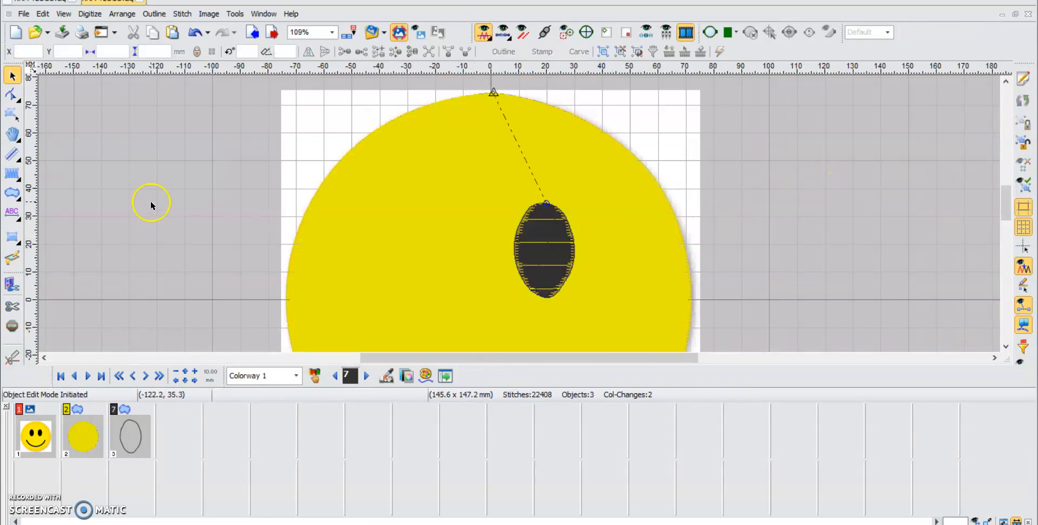
{"action": "scroll", "coordinate": [216, 188], "scroll_direction": "down", "scroll_amount": 2}
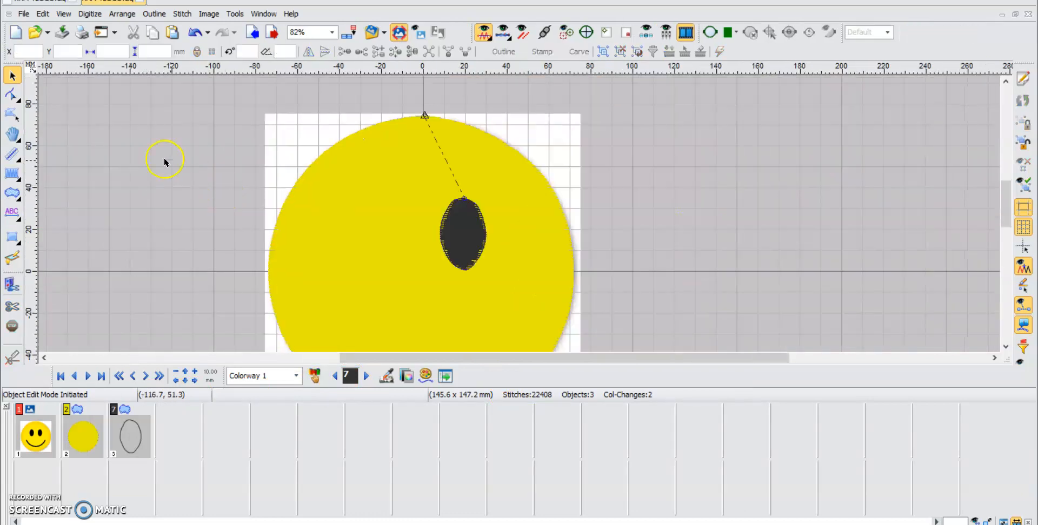
{"action": "scroll", "coordinate": [407, 122], "scroll_direction": "up", "scroll_amount": 2}
{"action": "left_click", "coordinate": [503, 33]}
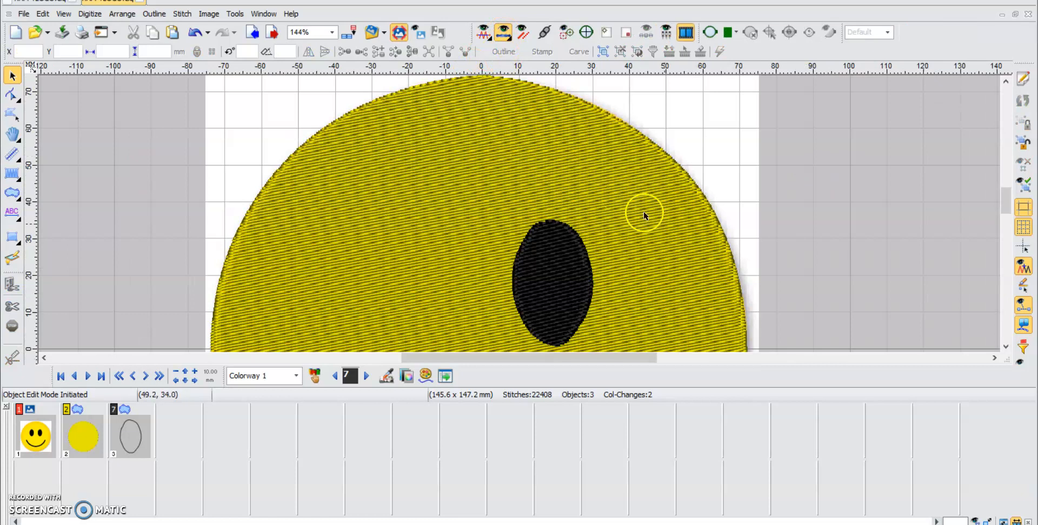
{"action": "scroll", "coordinate": [637, 241], "scroll_direction": "down", "scroll_amount": 2}
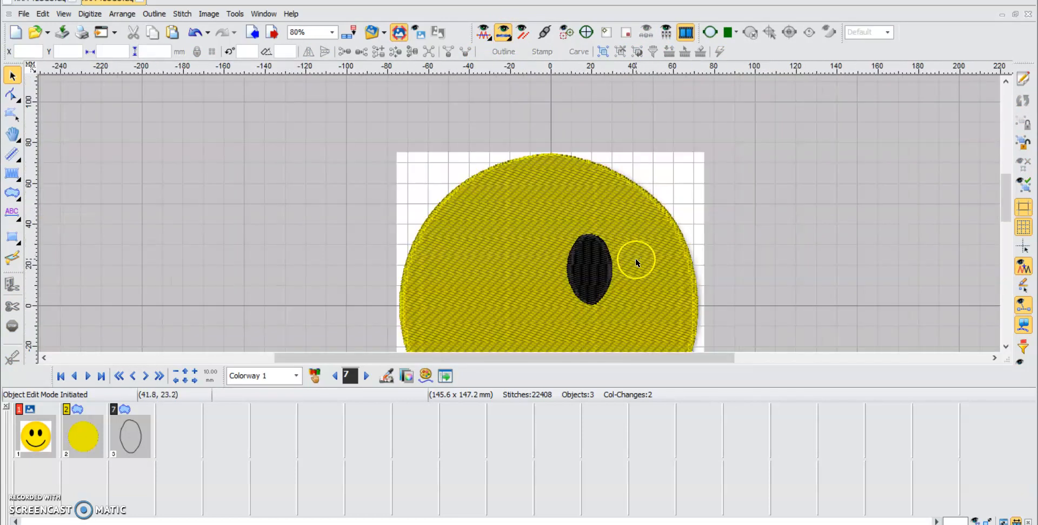
{"action": "scroll", "coordinate": [635, 257], "scroll_direction": "up", "scroll_amount": 2}
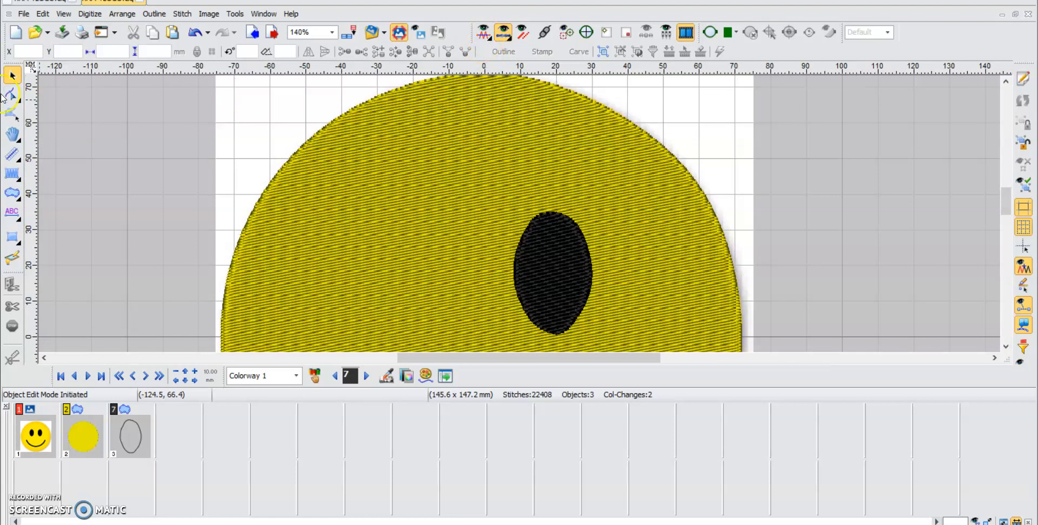
Step: Edit the right eye's outline over the background image, moving its upper-left, left and upper-right nodes onto the pictured eye's edge
{"action": "left_click", "coordinate": [12, 95]}
{"action": "scroll", "coordinate": [487, 247], "scroll_direction": "up", "scroll_amount": 3}
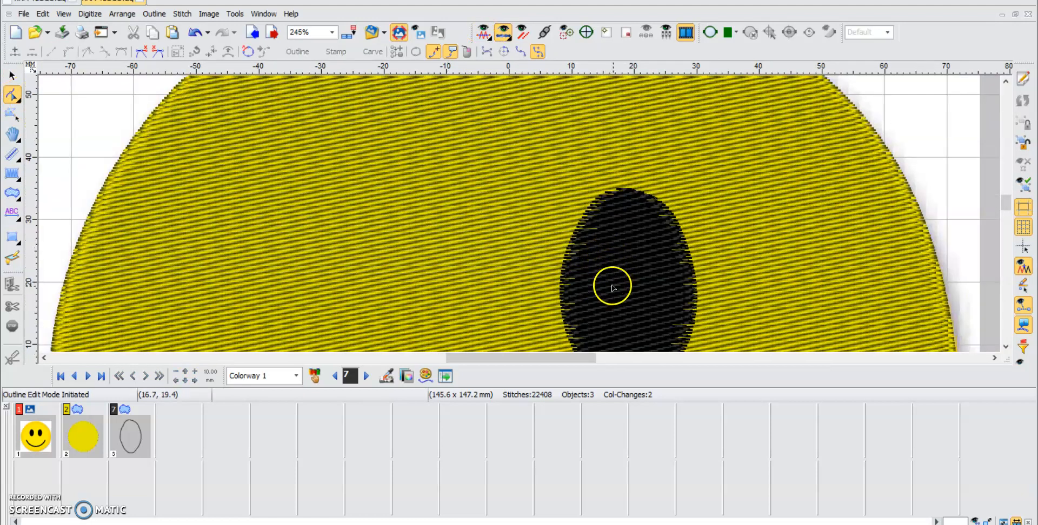
{"action": "scroll", "coordinate": [579, 339], "scroll_direction": "down", "scroll_amount": 3}
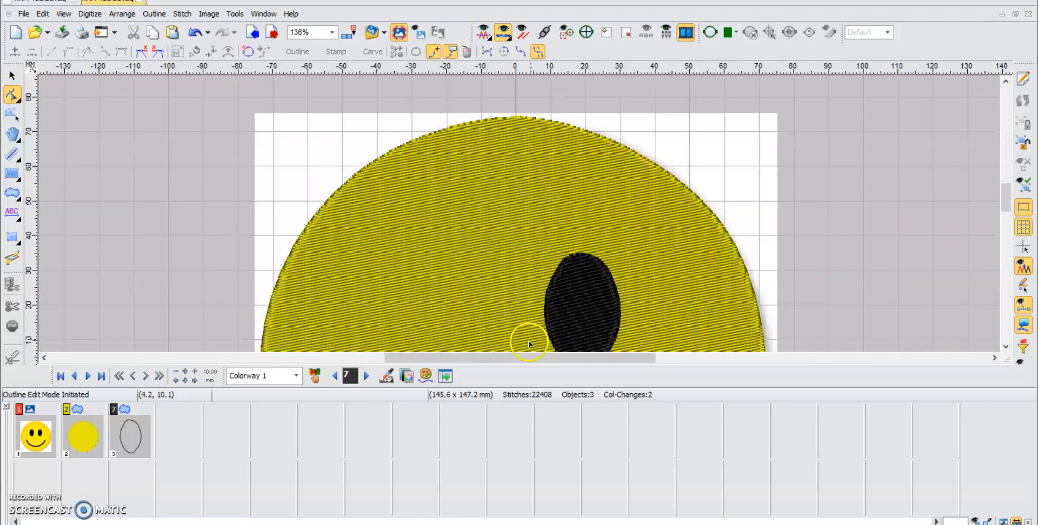
{"action": "left_click_drag", "start_coordinate": [502, 357], "coordinate": [576, 337]}
{"action": "left_click_drag", "start_coordinate": [1003, 201], "coordinate": [1003, 207]}
{"action": "left_click", "coordinate": [137, 430]}
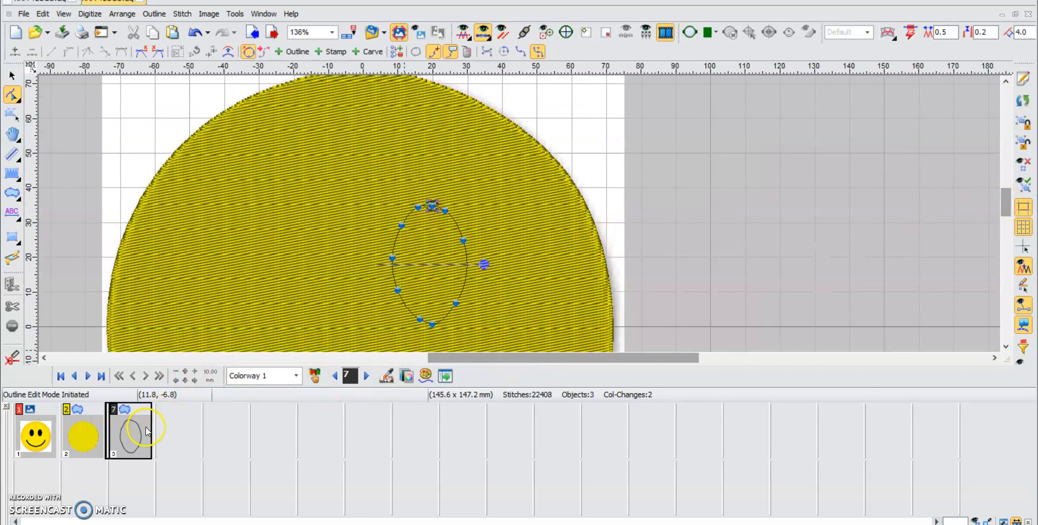
{"action": "scroll", "coordinate": [522, 267], "scroll_direction": "up", "scroll_amount": 3}
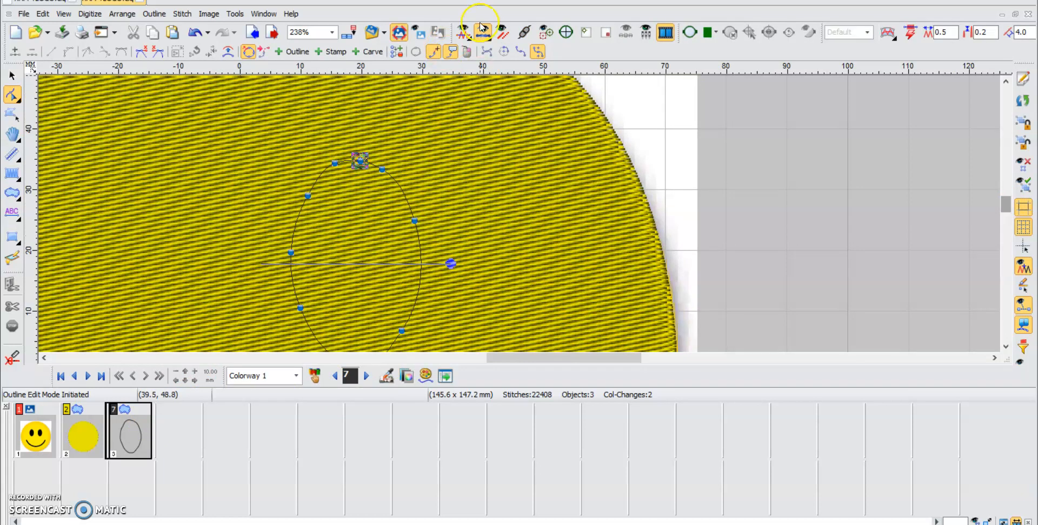
{"action": "left_click", "coordinate": [465, 34]}
{"action": "scroll", "coordinate": [335, 187], "scroll_direction": "up", "scroll_amount": 3}
{"action": "left_click_drag", "start_coordinate": [335, 146], "coordinate": [338, 149]}
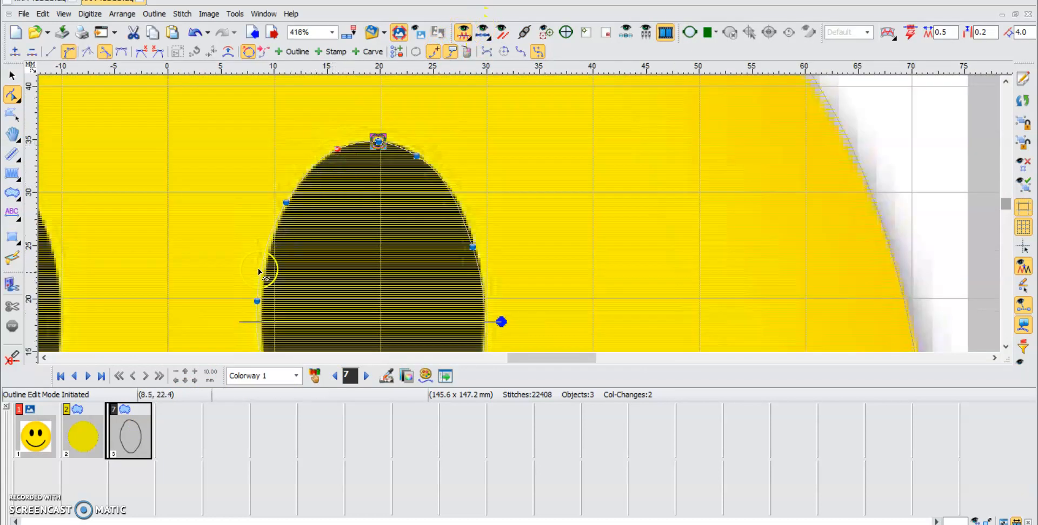
{"action": "left_click_drag", "start_coordinate": [258, 301], "coordinate": [263, 302]}
{"action": "left_click_drag", "start_coordinate": [472, 248], "coordinate": [475, 246]}
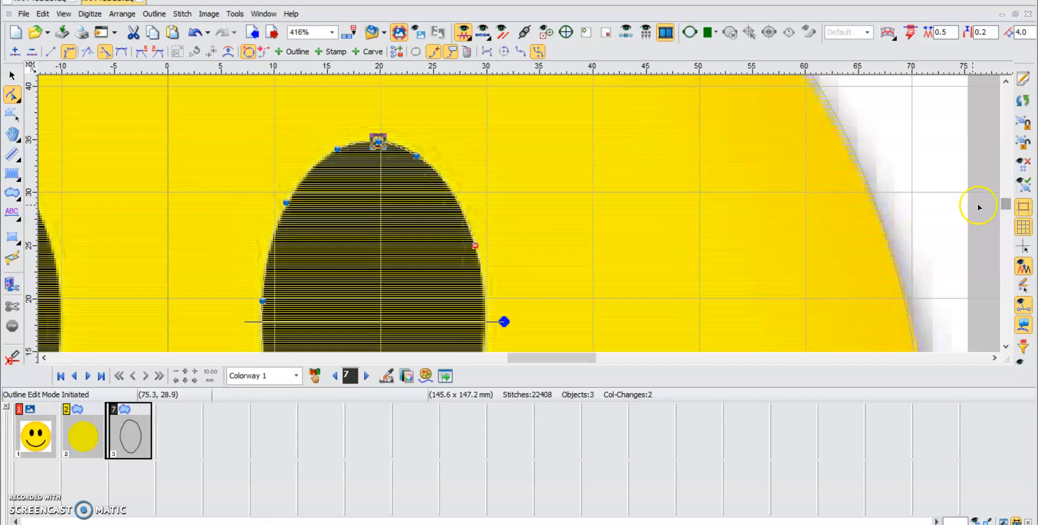
Step: Fit the right eye's lower-right and bottom nodes to the image, and point its stitch angle line left, nearly horizontal
{"action": "left_click", "coordinate": [1006, 211]}
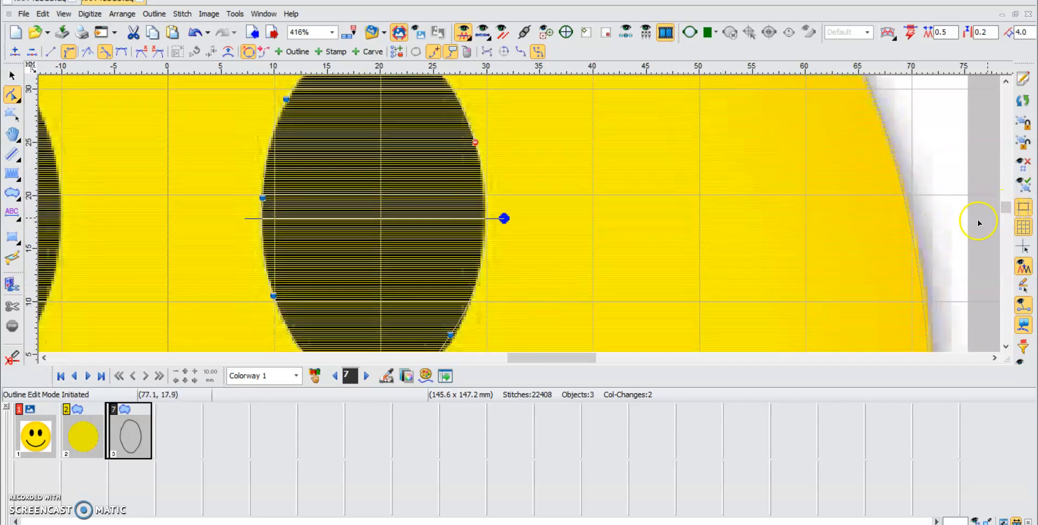
{"action": "left_click", "coordinate": [1004, 211]}
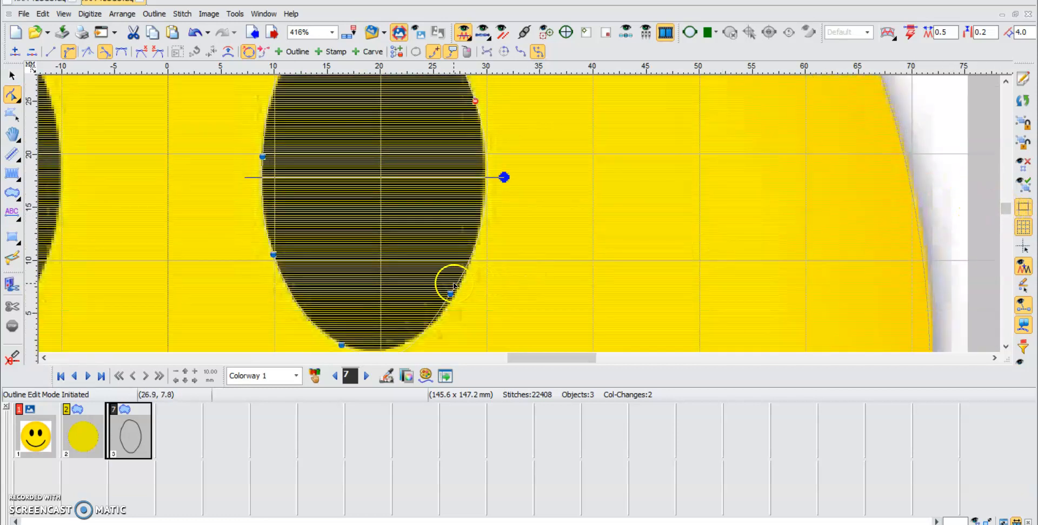
{"action": "left_click_drag", "start_coordinate": [451, 294], "coordinate": [448, 295]}
{"action": "scroll", "coordinate": [400, 321], "scroll_direction": "down", "scroll_amount": 2}
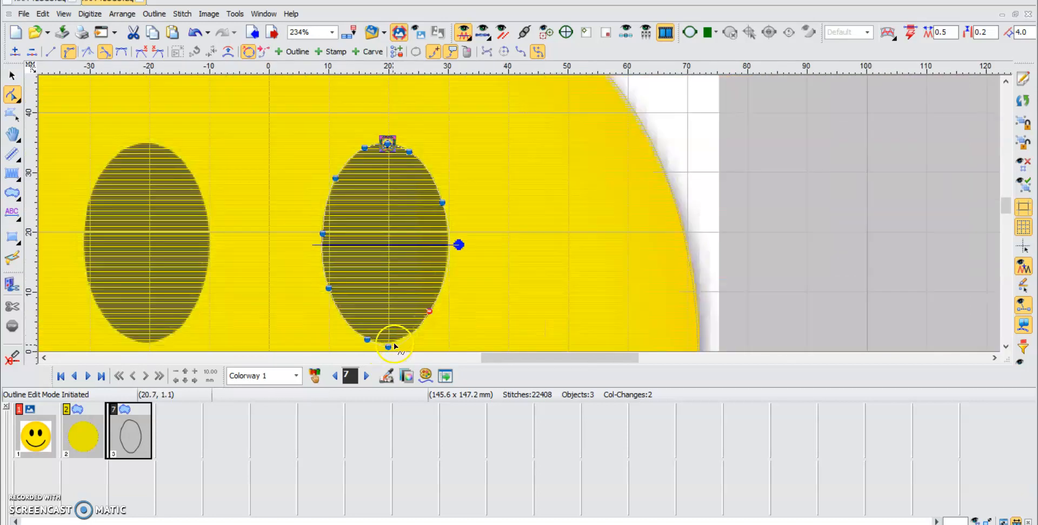
{"action": "left_click_drag", "start_coordinate": [389, 347], "coordinate": [391, 345]}
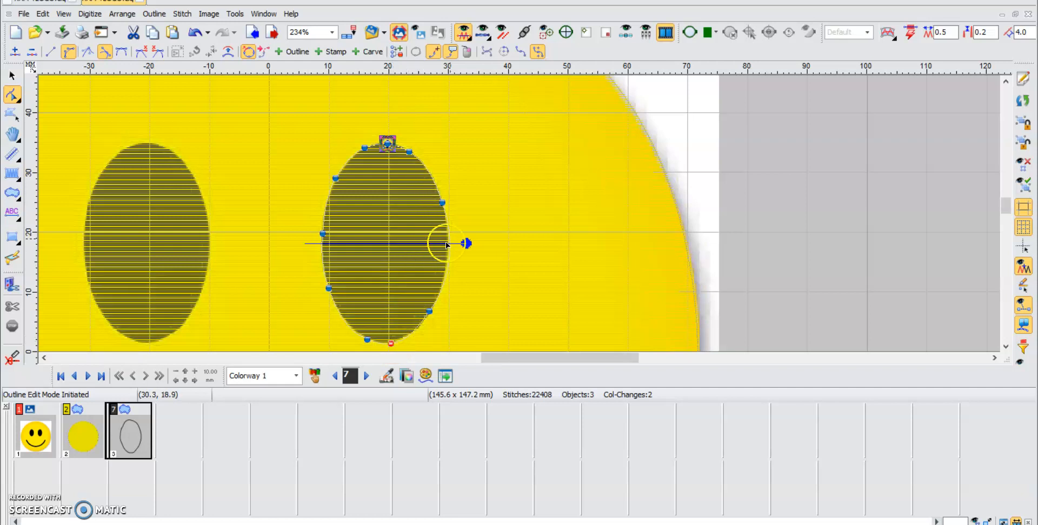
{"action": "left_click_drag", "start_coordinate": [463, 247], "coordinate": [264, 245]}
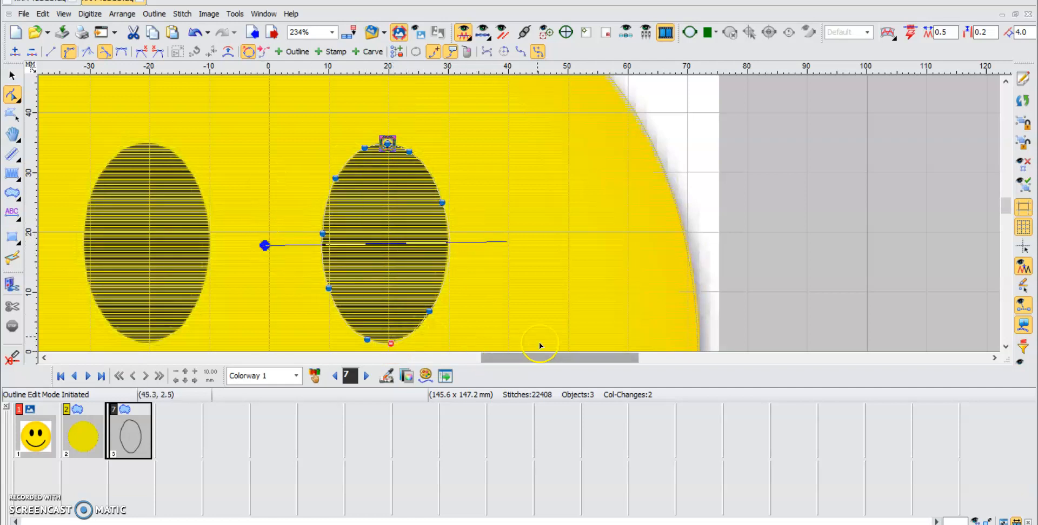
Step: Finish the right eye's outline edit, regenerate its fill stitches and check their fit against the background image
{"action": "left_click_drag", "start_coordinate": [576, 358], "coordinate": [514, 359]}
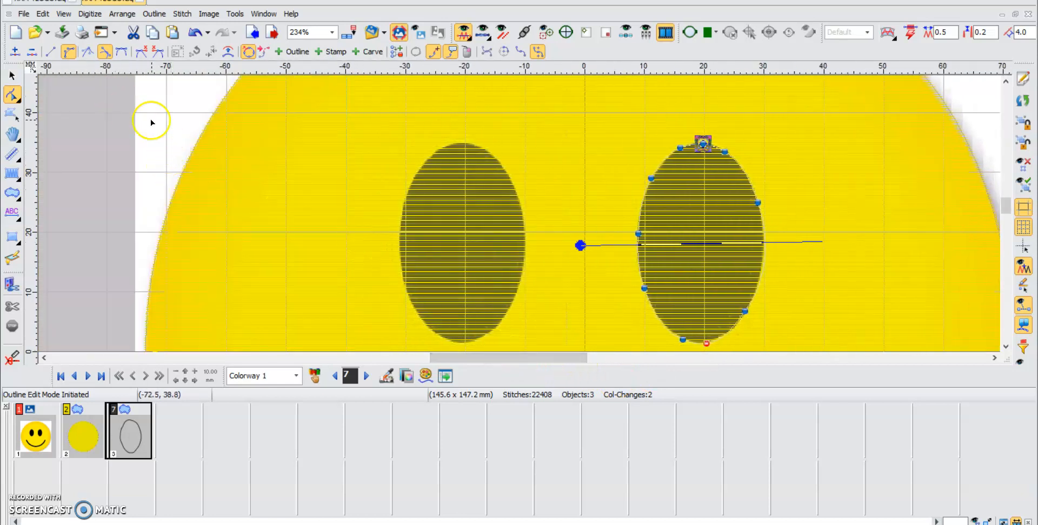
{"action": "left_click", "coordinate": [12, 76]}
{"action": "left_click", "coordinate": [98, 135]}
{"action": "scroll", "coordinate": [175, 161], "scroll_direction": "down", "scroll_amount": 1}
{"action": "scroll", "coordinate": [441, 165], "scroll_direction": "down", "scroll_amount": 1}
{"action": "scroll", "coordinate": [518, 168], "scroll_direction": "up", "scroll_amount": 1}
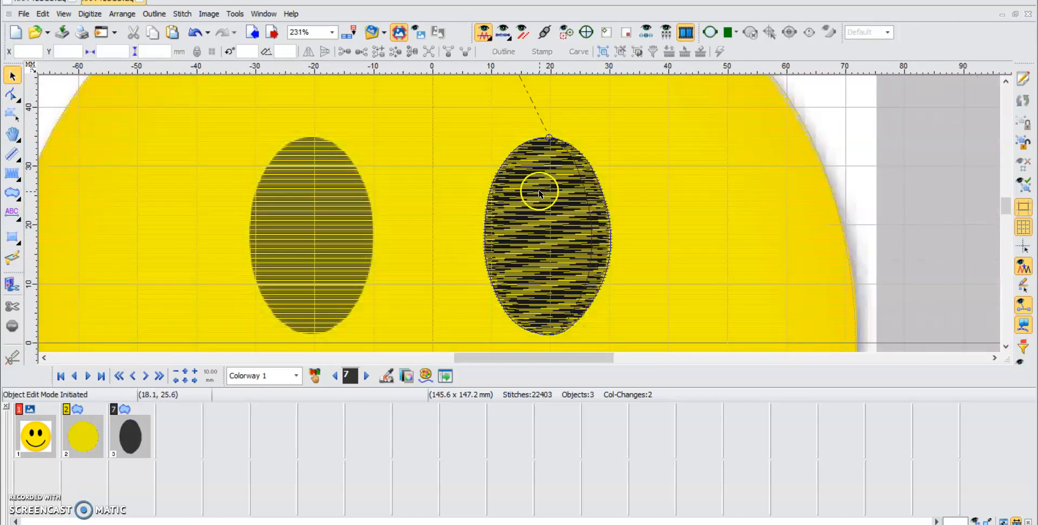
{"action": "scroll", "coordinate": [533, 186], "scroll_direction": "up", "scroll_amount": 1}
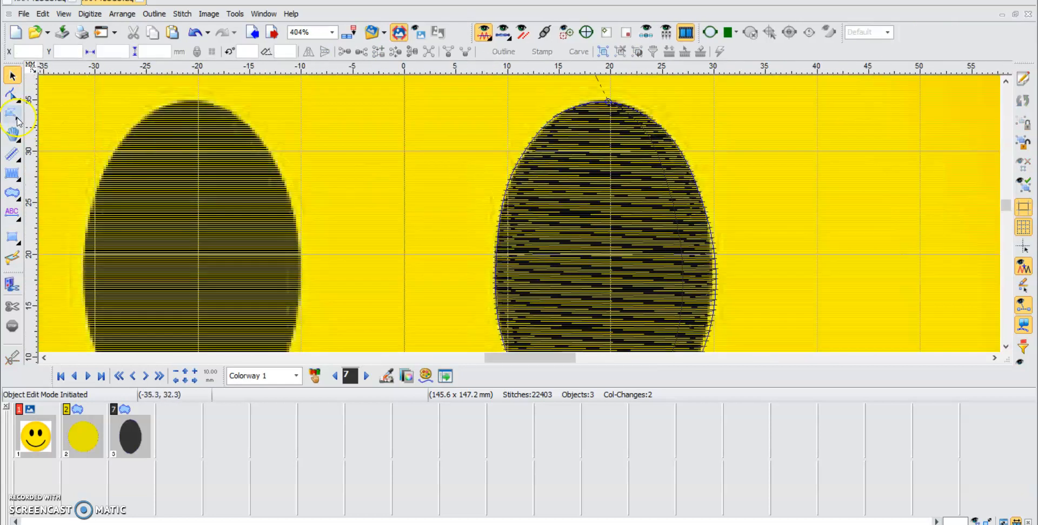
Step: Reopen the right eye's outline and add nodes at its widest right point and lower-right edge, fitting both to the pictured eye
{"action": "left_click", "coordinate": [12, 94]}
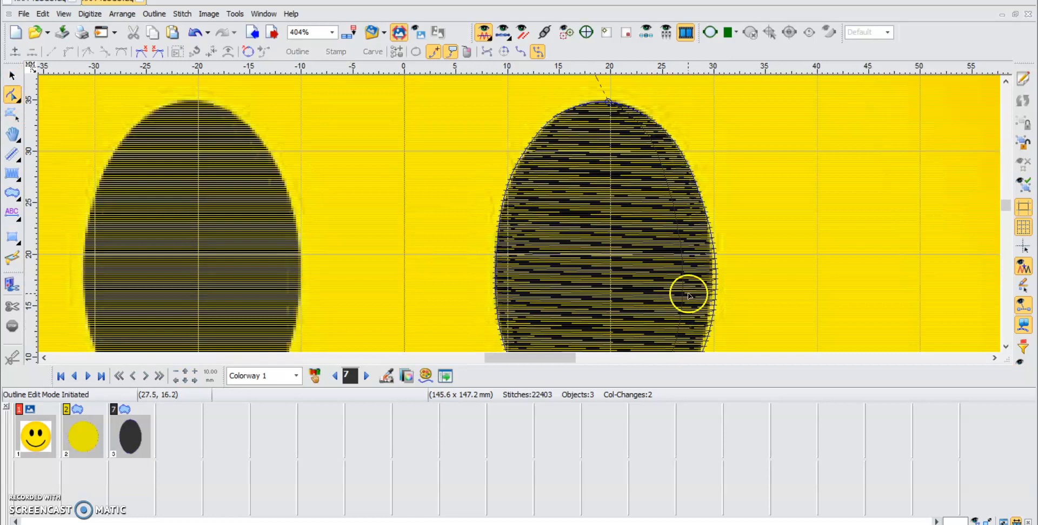
{"action": "double_click", "coordinate": [136, 431]}
{"action": "scroll", "coordinate": [601, 235], "scroll_direction": "up", "scroll_amount": 1}
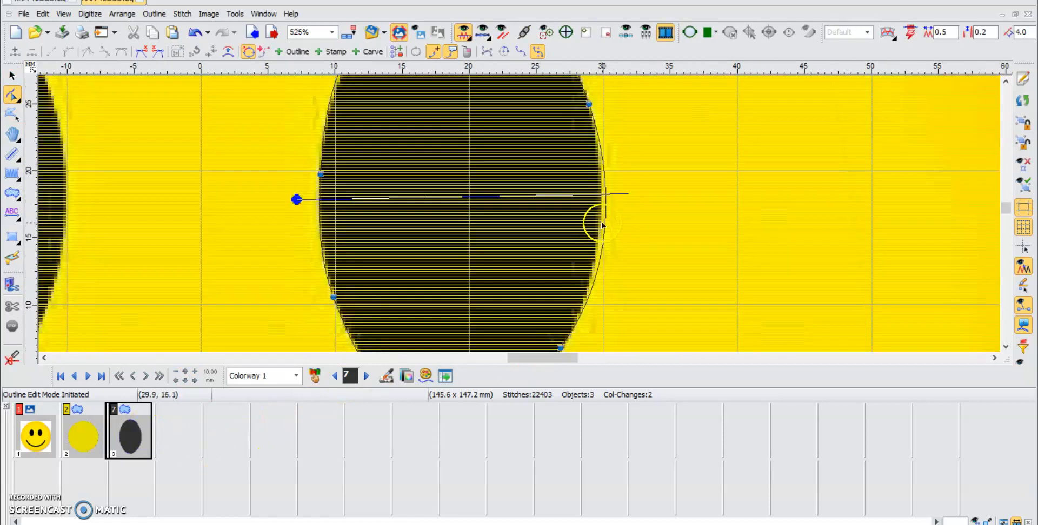
{"action": "left_click_drag", "start_coordinate": [605, 180], "coordinate": [603, 182]}
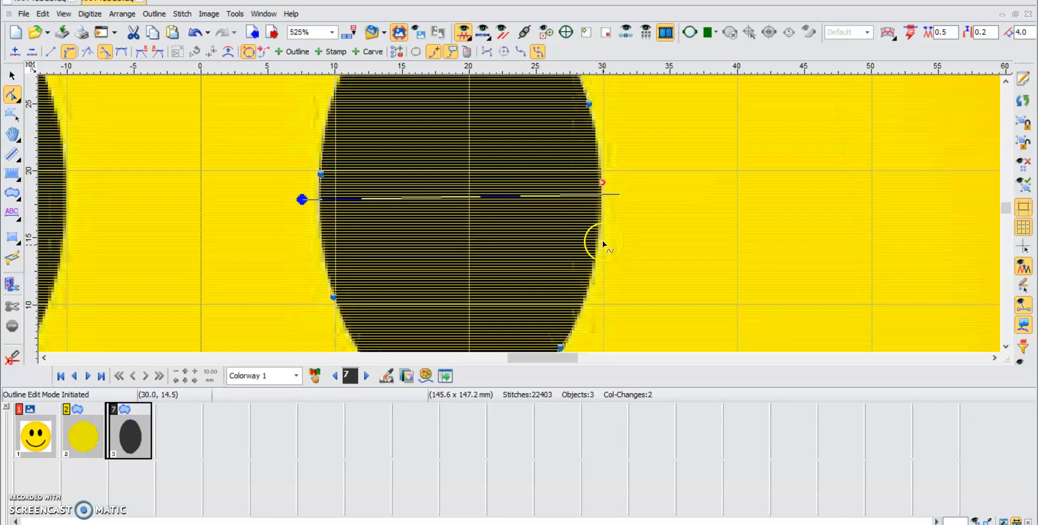
{"action": "left_click", "coordinate": [587, 292]}
{"action": "left_click_drag", "start_coordinate": [587, 293], "coordinate": [585, 293]}
{"action": "scroll", "coordinate": [568, 292], "scroll_direction": "down", "scroll_amount": 1}
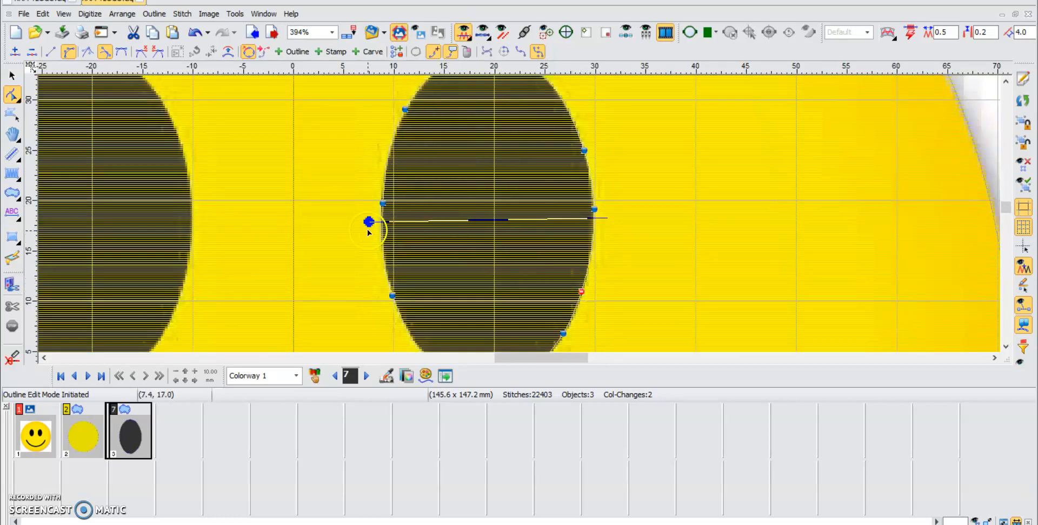
Step: Adjust the left end of the right eye's stitch angle line slightly and finish the outline edit
{"action": "left_click_drag", "start_coordinate": [365, 222], "coordinate": [365, 220]}
{"action": "scroll", "coordinate": [447, 221], "scroll_direction": "down", "scroll_amount": 4}
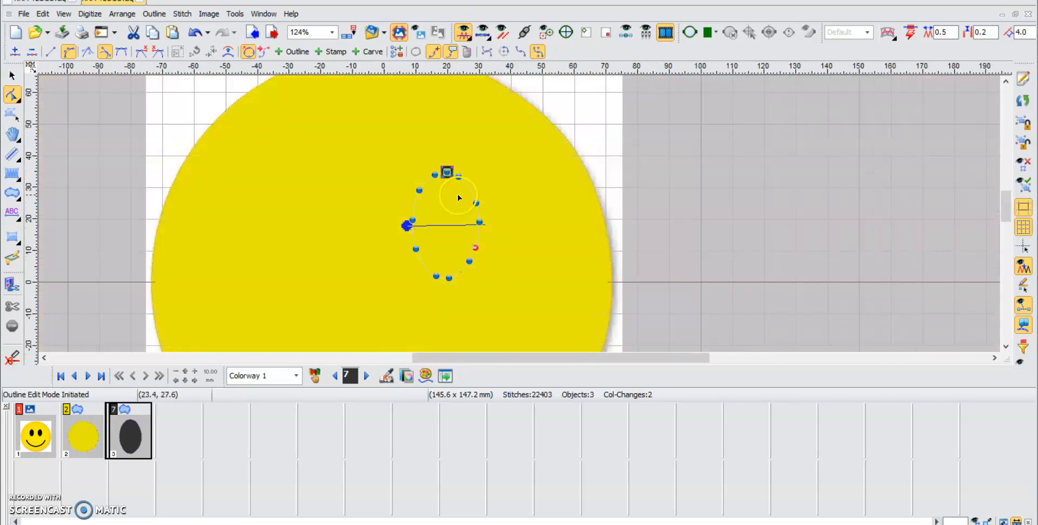
{"action": "left_click", "coordinate": [23, 73]}
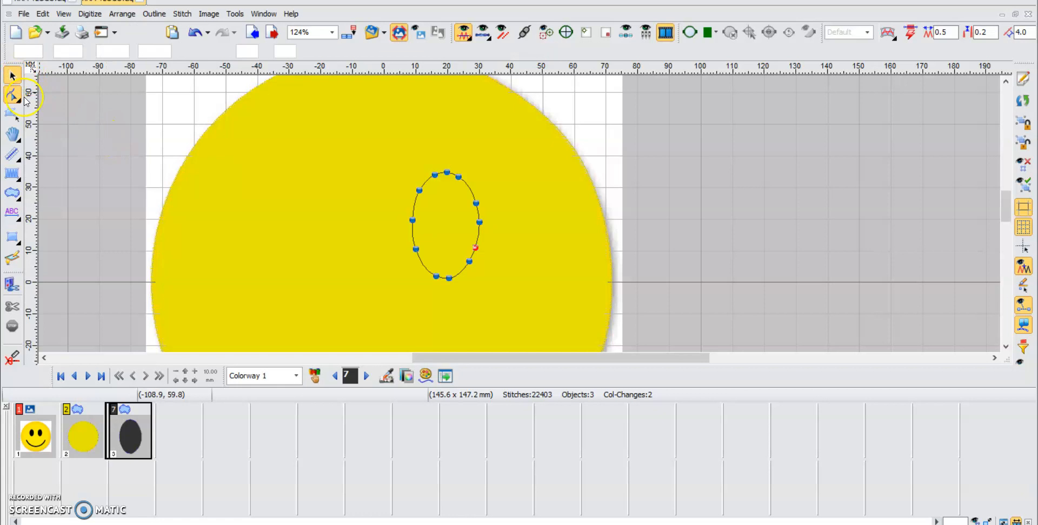
{"action": "left_click", "coordinate": [91, 174]}
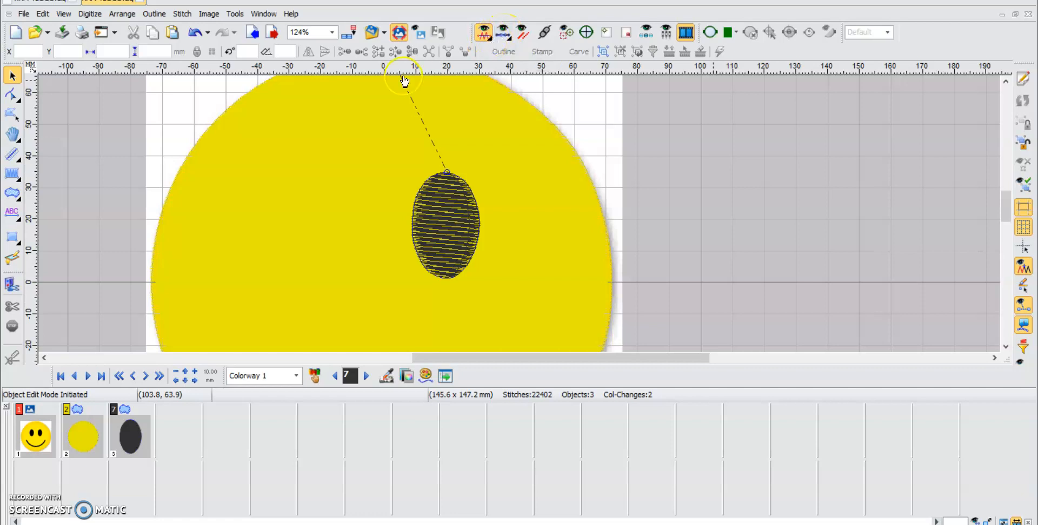
Step: Start a new black fill shape on the left eye, placing its first points from the top along the upper-right edge
{"action": "scroll", "coordinate": [426, 84], "scroll_direction": "up", "scroll_amount": 2}
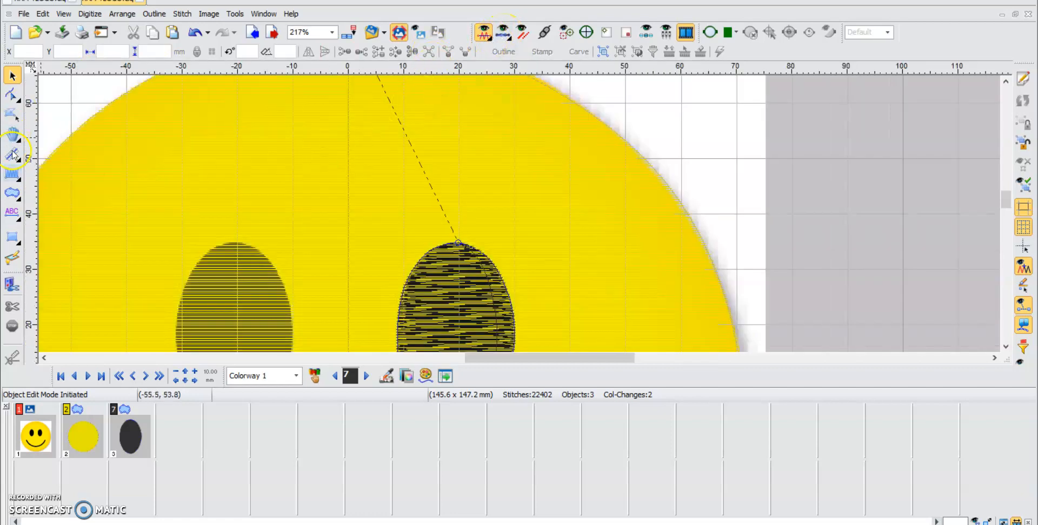
{"action": "left_click", "coordinate": [19, 197]}
{"action": "left_click", "coordinate": [237, 239]}
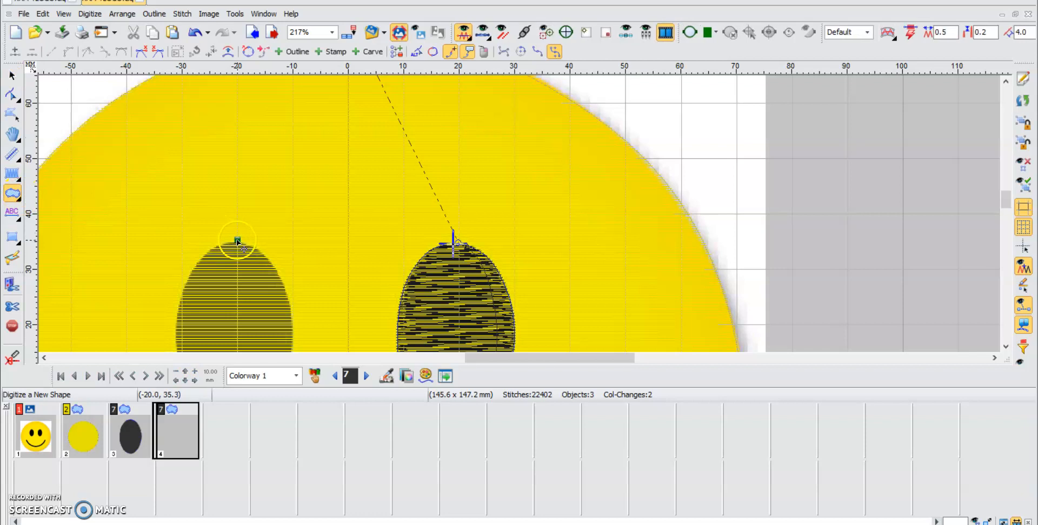
{"action": "left_click", "coordinate": [254, 247]}
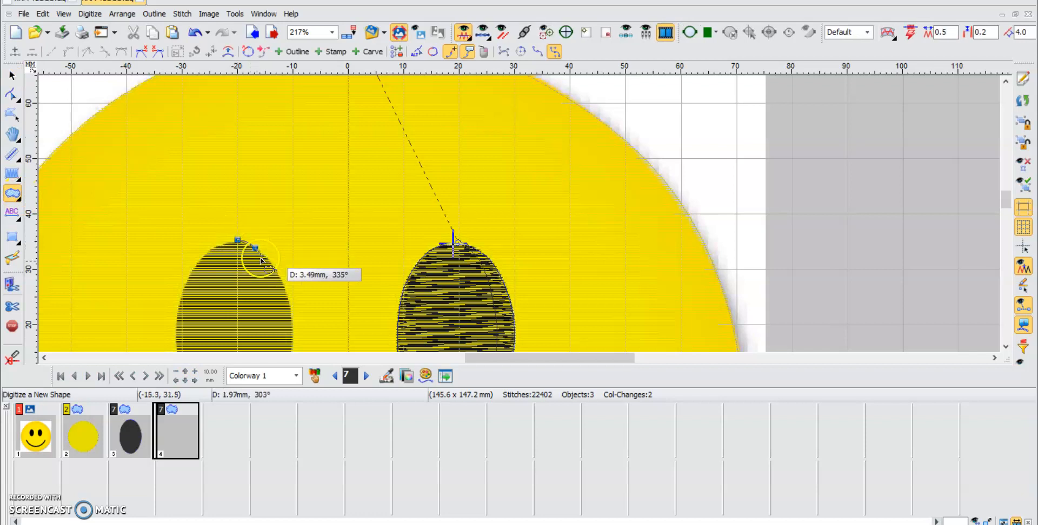
{"action": "left_click", "coordinate": [283, 292]}
Step: Replace the third outline point closer to the left eye's upper-right edge and continue with points down to its widest right point
{"action": "scroll", "coordinate": [294, 335], "scroll_direction": "down", "scroll_amount": 1}
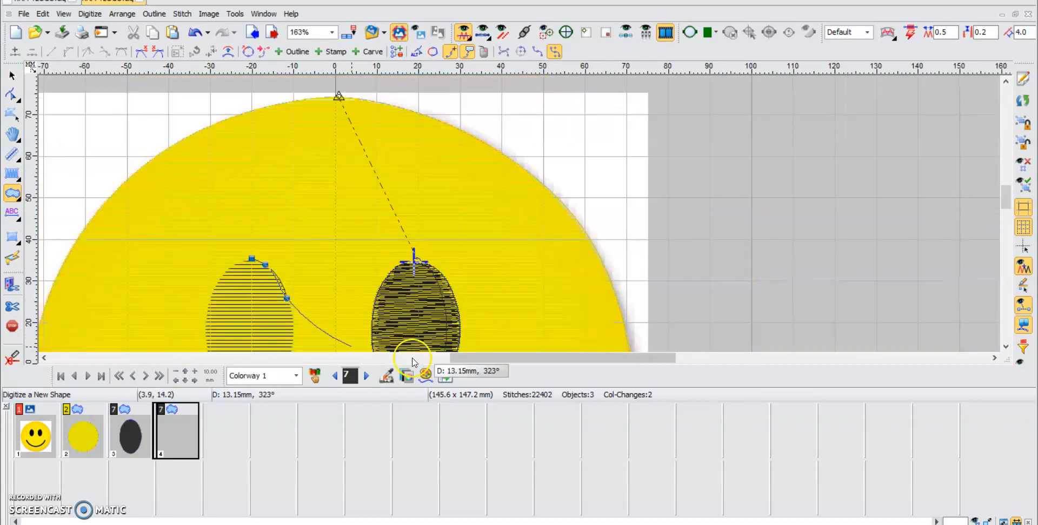
{"action": "left_click_drag", "start_coordinate": [1006, 203], "coordinate": [1005, 209]}
{"action": "left_click_drag", "start_coordinate": [588, 359], "coordinate": [546, 359]}
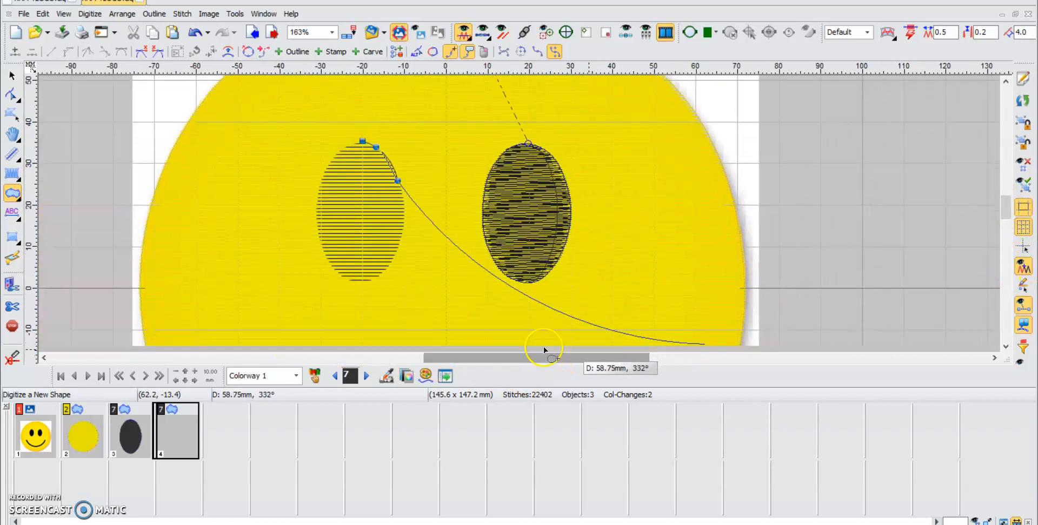
{"action": "scroll", "coordinate": [397, 219], "scroll_direction": "up", "scroll_amount": 2}
{"action": "scroll", "coordinate": [406, 213], "scroll_direction": "up", "scroll_amount": 2}
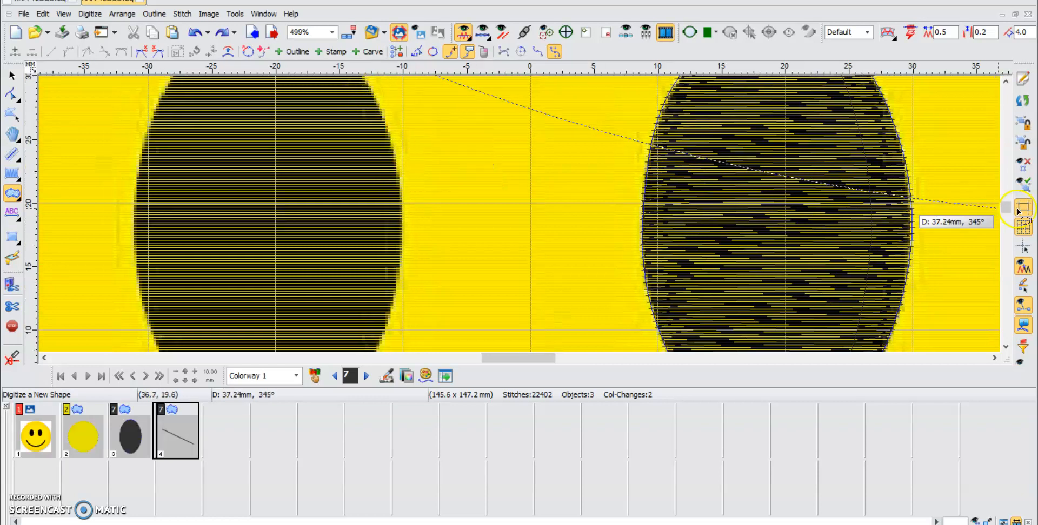
{"action": "left_click_drag", "start_coordinate": [1005, 208], "coordinate": [1006, 202]}
{"action": "left_click", "coordinate": [320, 242]}
{"action": "right_click", "coordinate": [344, 309]}
{"action": "scroll", "coordinate": [378, 348], "scroll_direction": "down", "scroll_amount": 1}
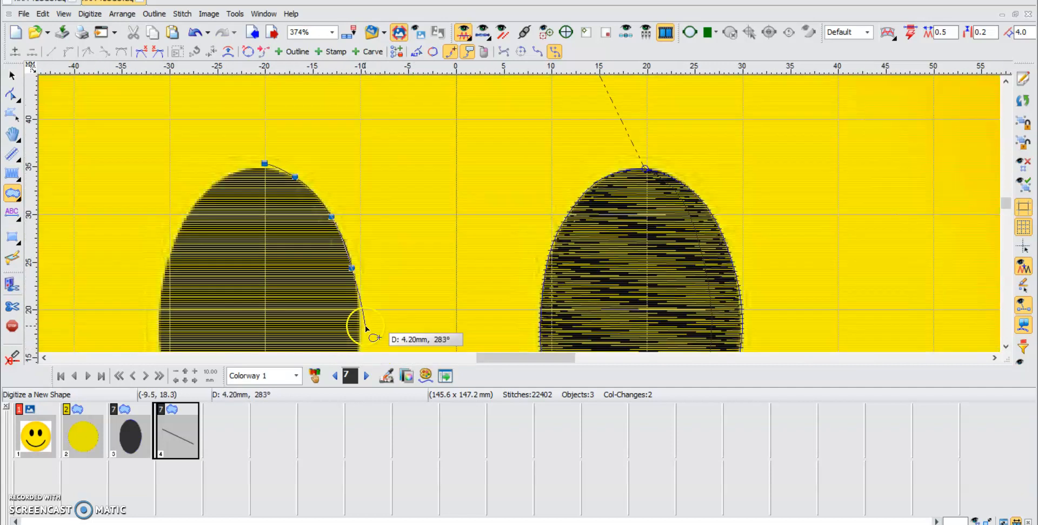
{"action": "right_click", "coordinate": [360, 325]}
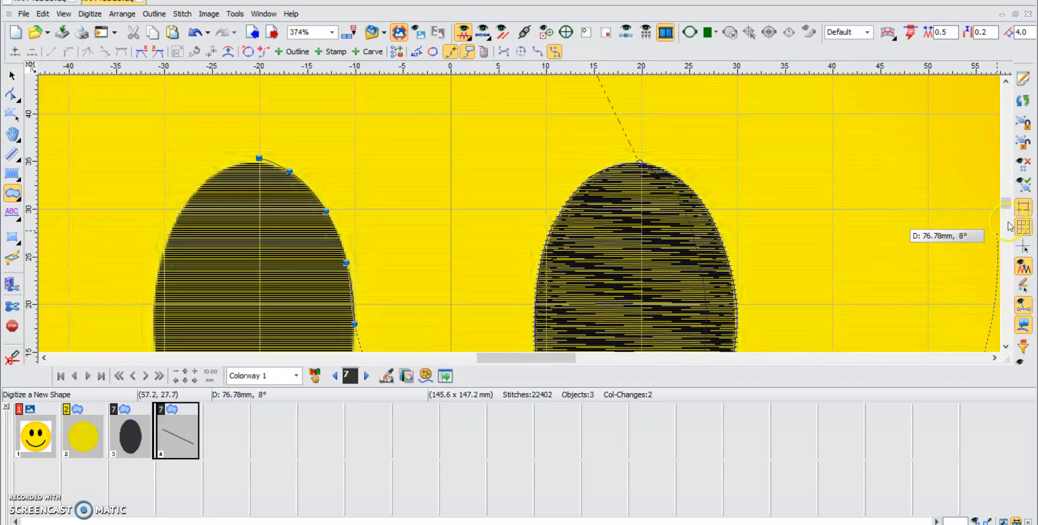
Step: Continue the left eye's outline with curve points along the lower-right edge, around the bottom and onto the lower-left edge
{"action": "scroll", "coordinate": [908, 219], "scroll_direction": "down", "scroll_amount": 3}
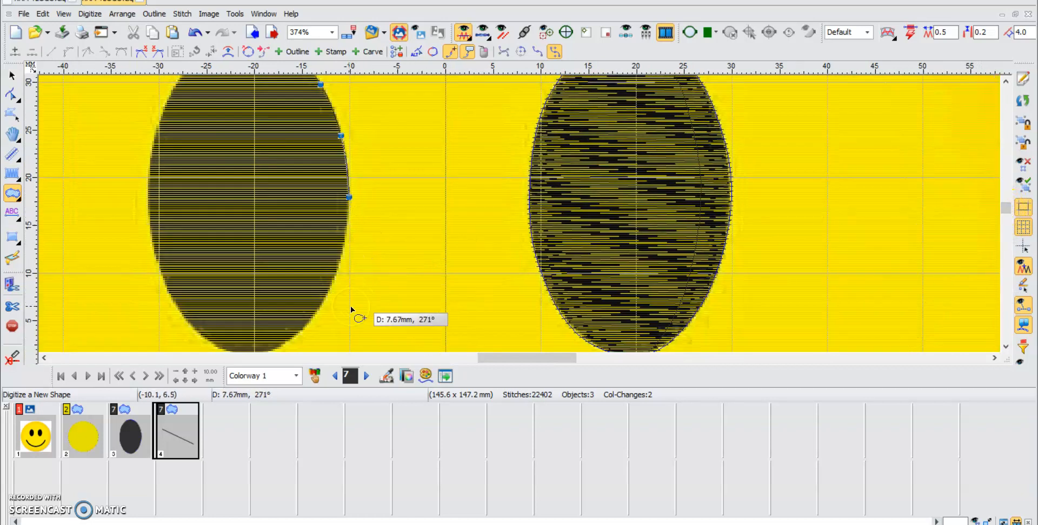
{"action": "right_click", "coordinate": [319, 308]}
{"action": "right_click", "coordinate": [261, 335]}
{"action": "right_click", "coordinate": [227, 331]}
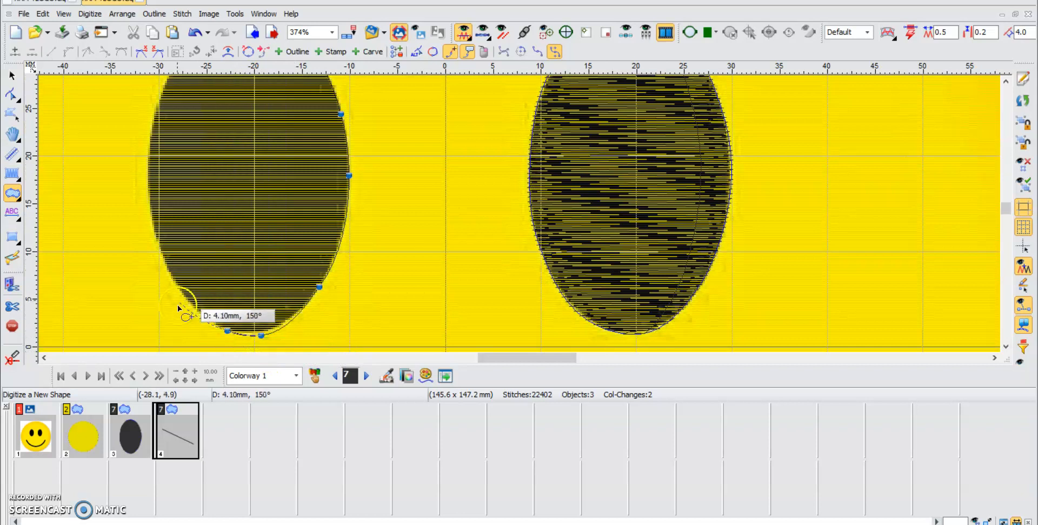
{"action": "right_click", "coordinate": [184, 291]}
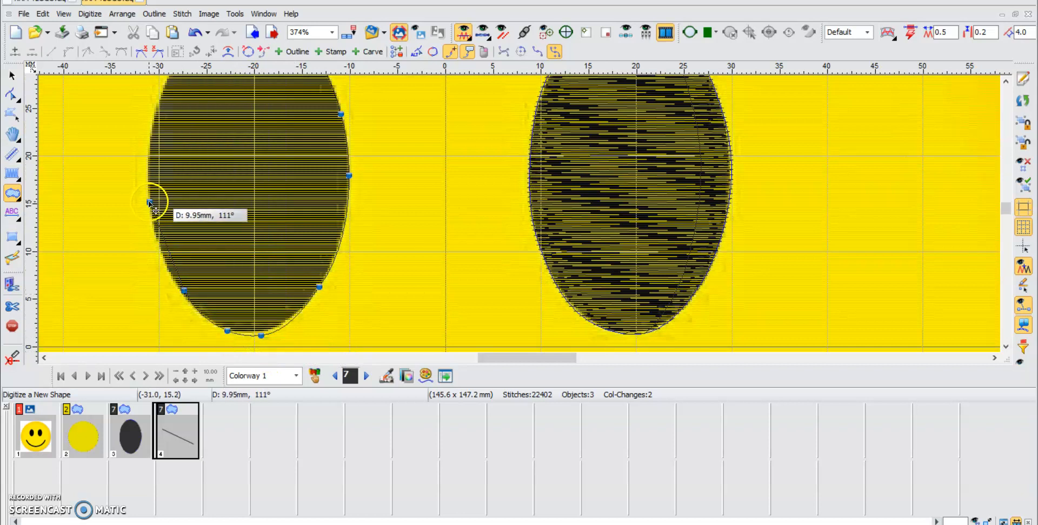
Step: Redo the last two points on the left eye's lower-left edge, continue up the left side and close the outline at the top
{"action": "right_click", "coordinate": [152, 246]}
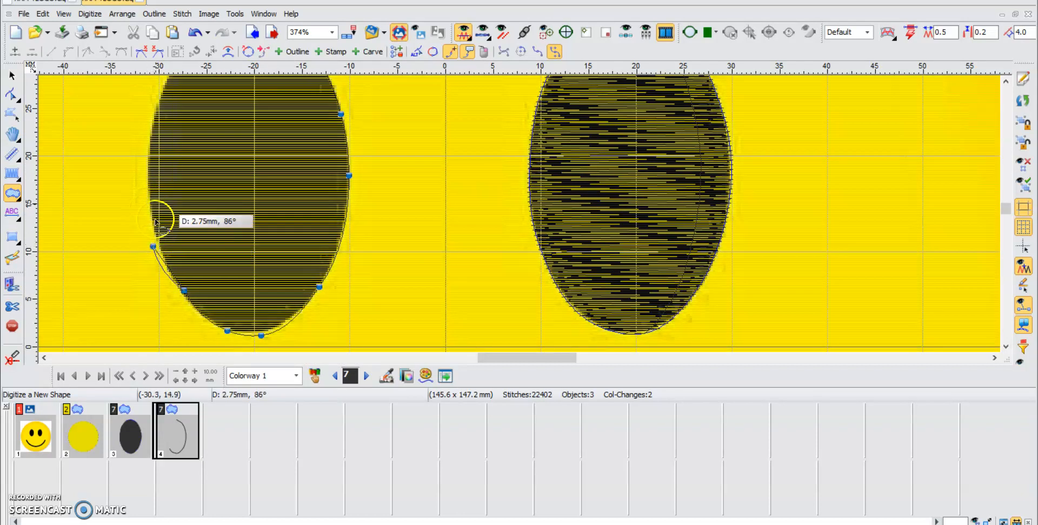
{"action": "key", "text": "BackSpace"}
{"action": "key", "text": "BackSpace"}
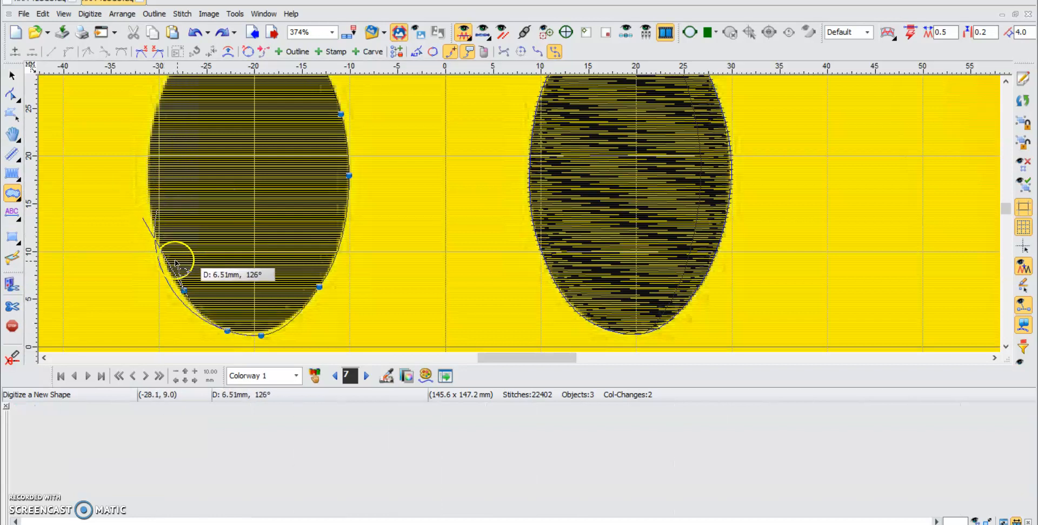
{"action": "right_click", "coordinate": [169, 263]}
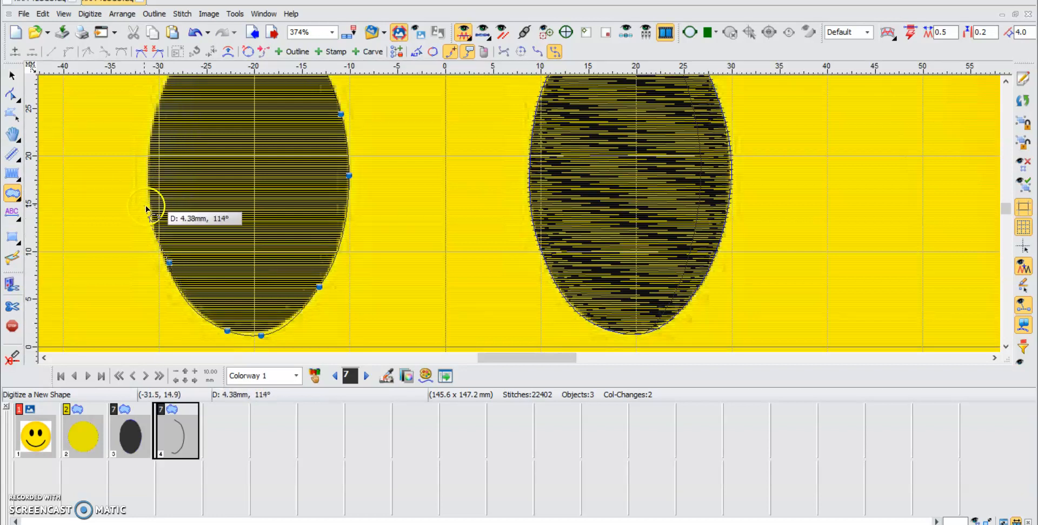
{"action": "right_click", "coordinate": [149, 203]}
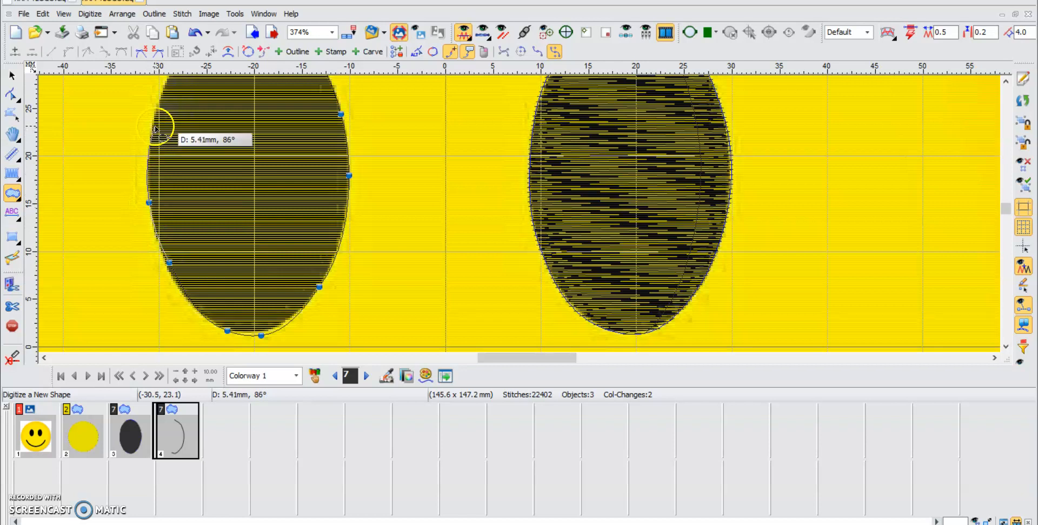
{"action": "scroll", "coordinate": [166, 107], "scroll_direction": "down", "scroll_amount": 1}
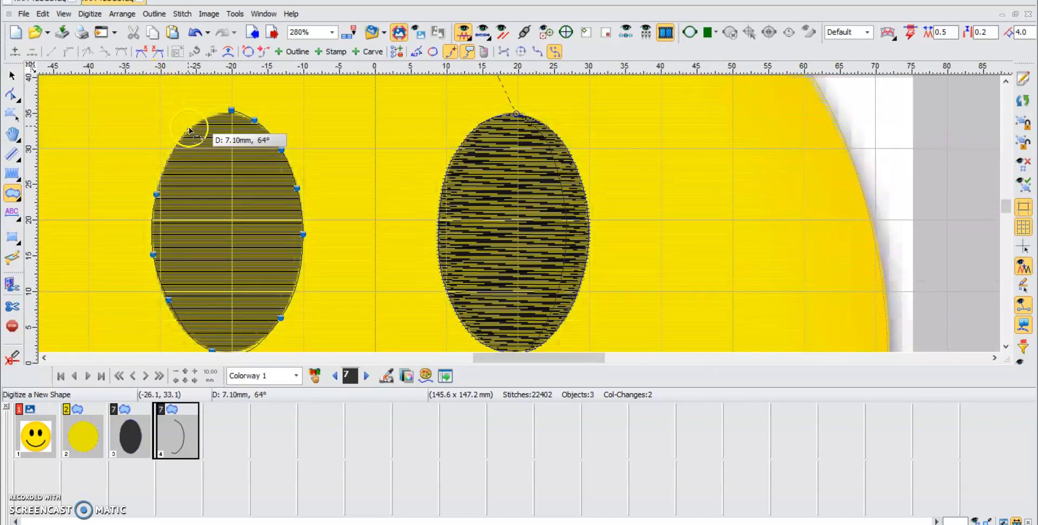
{"action": "key", "text": "Return"}
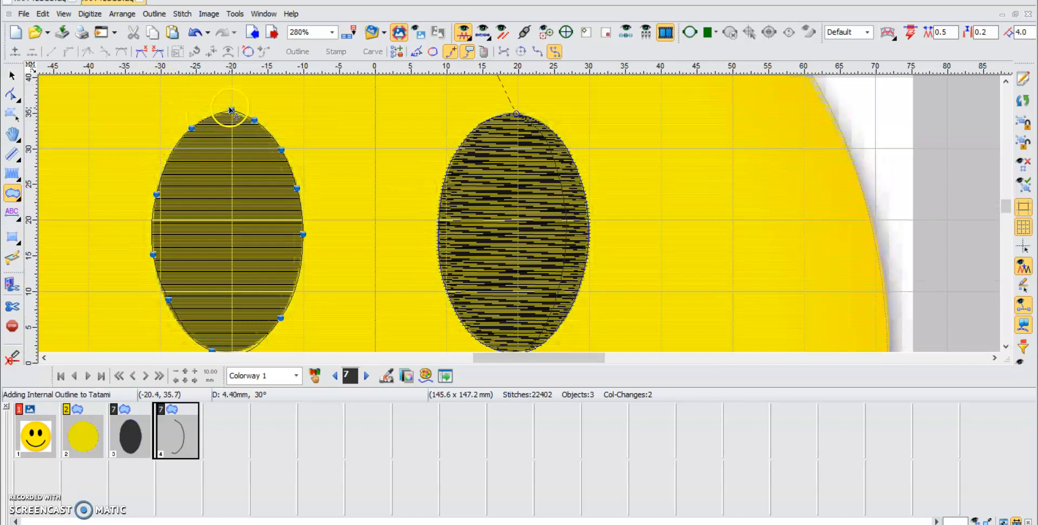
Step: Edit the left eye's outline, adding a node on the right edge below the middle and moving the lower-right node onto the pictured edge
{"action": "left_click", "coordinate": [9, 97]}
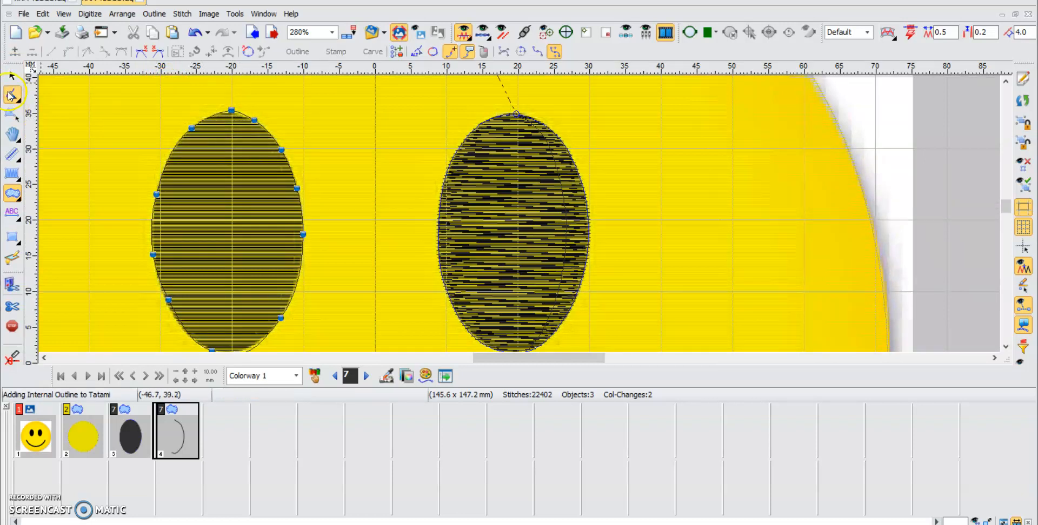
{"action": "scroll", "coordinate": [156, 242], "scroll_direction": "up", "scroll_amount": 2}
{"action": "scroll", "coordinate": [156, 270], "scroll_direction": "down", "scroll_amount": 5}
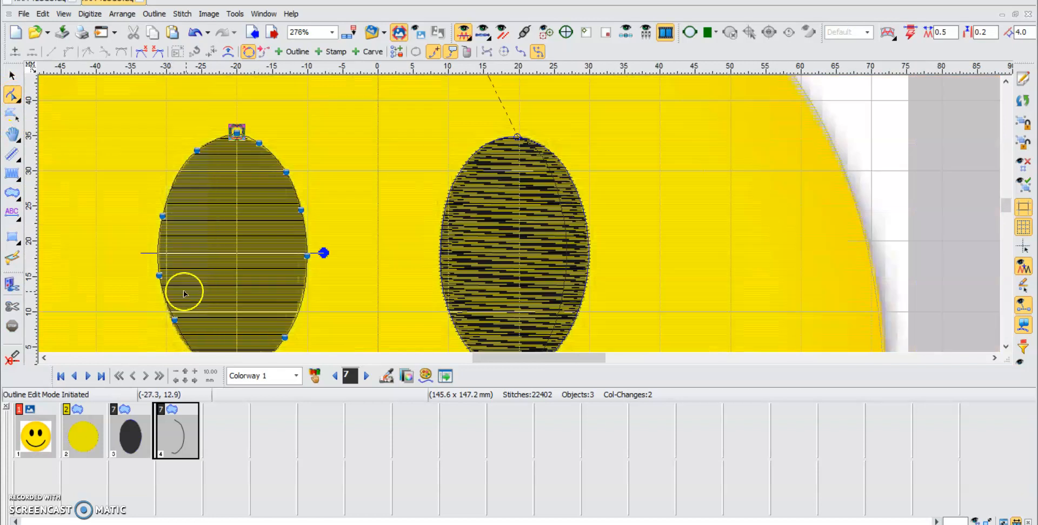
{"action": "scroll", "coordinate": [233, 335], "scroll_direction": "up", "scroll_amount": 2}
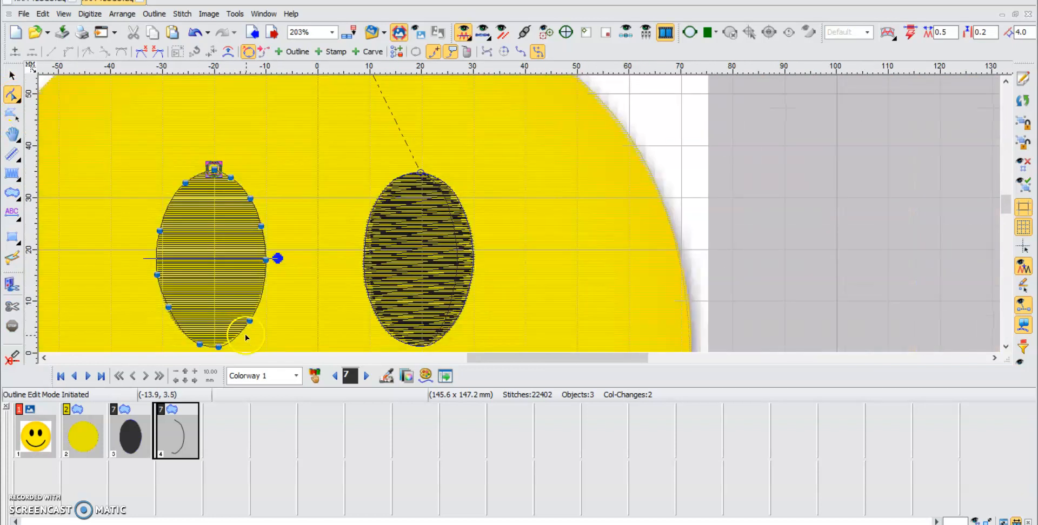
{"action": "scroll", "coordinate": [245, 334], "scroll_direction": "up", "scroll_amount": 2}
{"action": "left_click", "coordinate": [274, 261]}
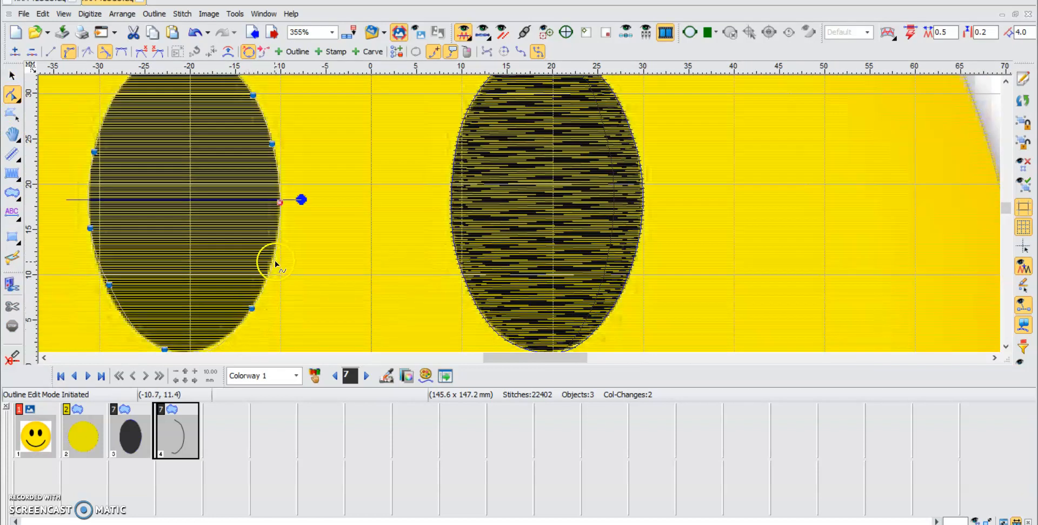
{"action": "left_click_drag", "start_coordinate": [273, 261], "coordinate": [271, 261]}
{"action": "left_click_drag", "start_coordinate": [252, 309], "coordinate": [250, 307]}
{"action": "scroll", "coordinate": [234, 317], "scroll_direction": "down", "scroll_amount": 1}
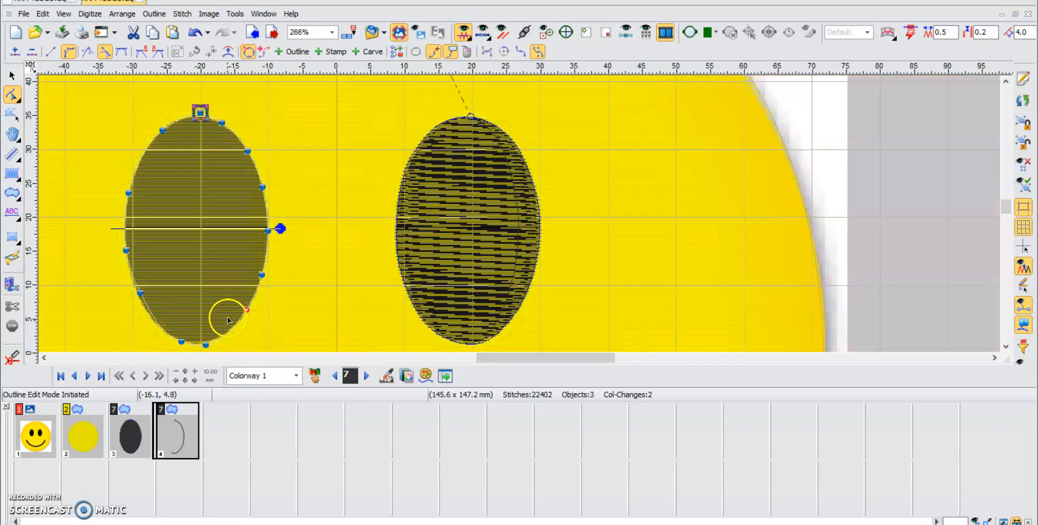
Step: Fit the left eye's lower-left node and its two bottom nodes to the edge of the pictured eye
{"action": "scroll", "coordinate": [227, 319], "scroll_direction": "up", "scroll_amount": 4}
{"action": "left_click_drag", "start_coordinate": [531, 362], "coordinate": [486, 336]}
{"action": "scroll", "coordinate": [481, 333], "scroll_direction": "down", "scroll_amount": 1}
{"action": "left_click_drag", "start_coordinate": [427, 243], "coordinate": [422, 244]}
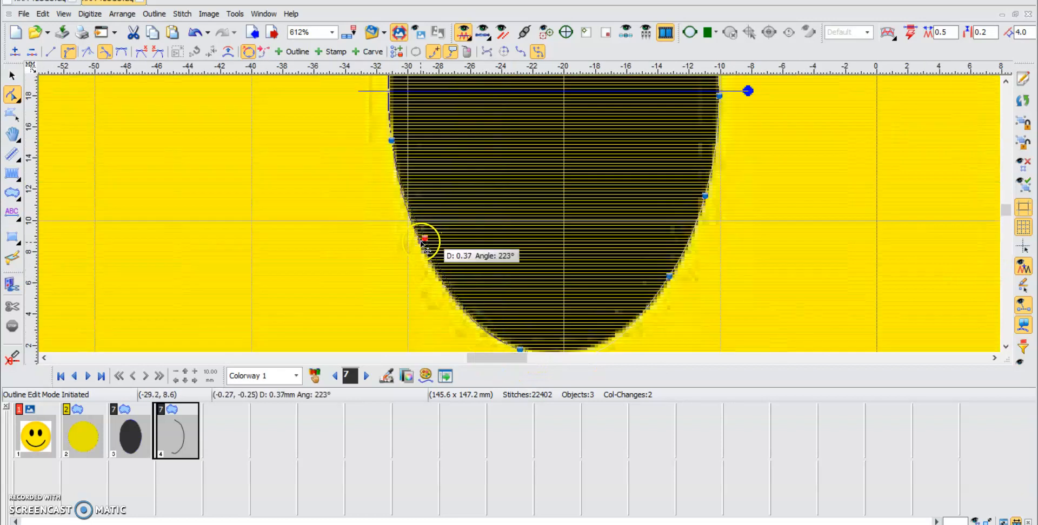
{"action": "scroll", "coordinate": [541, 333], "scroll_direction": "down", "scroll_amount": 1}
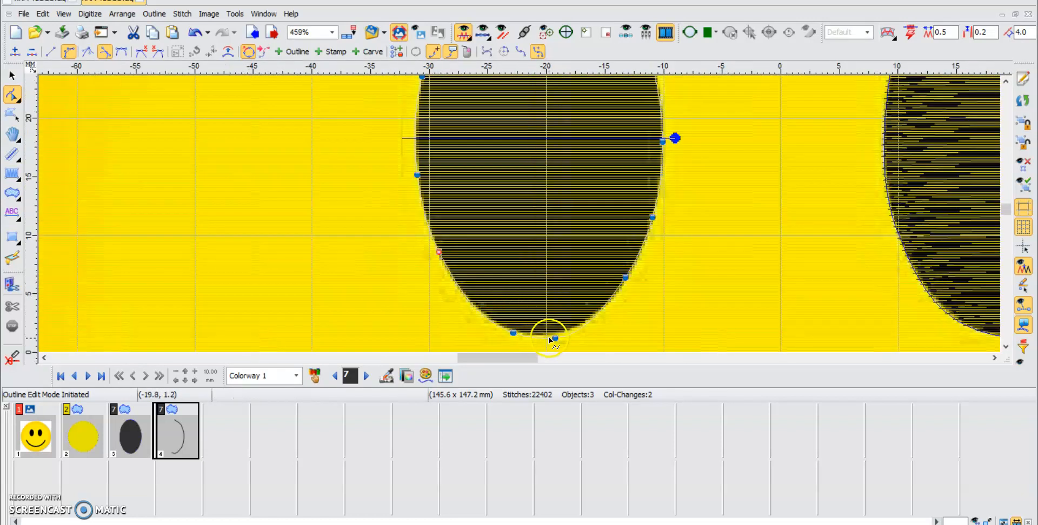
{"action": "left_click_drag", "start_coordinate": [553, 336], "coordinate": [513, 330]}
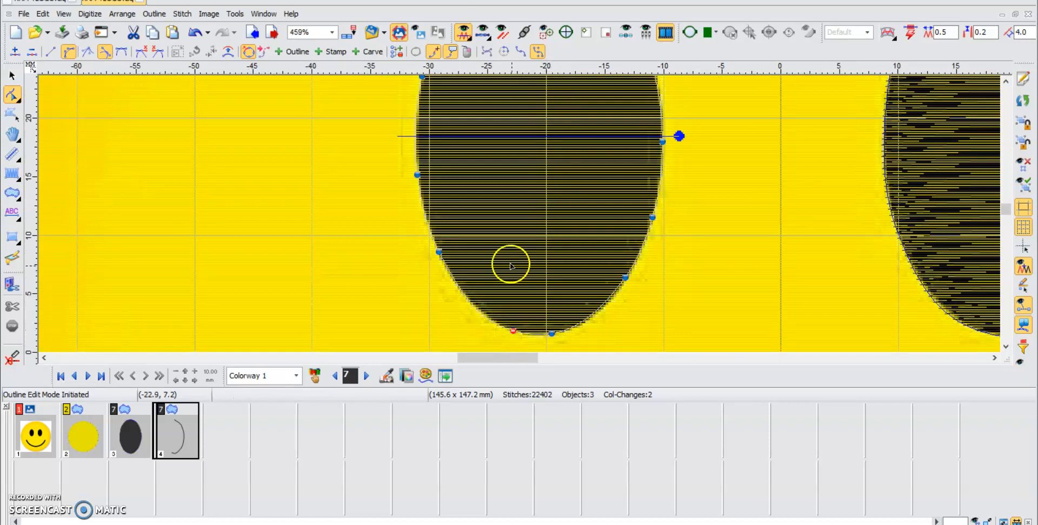
Step: Reverse the left eye's stitch direction so it points left, keeping it nearly horizontal, and finish editing the eye
{"action": "scroll", "coordinate": [510, 266], "scroll_direction": "down", "scroll_amount": 2}
{"action": "left_click_drag", "start_coordinate": [603, 185], "coordinate": [425, 188]}
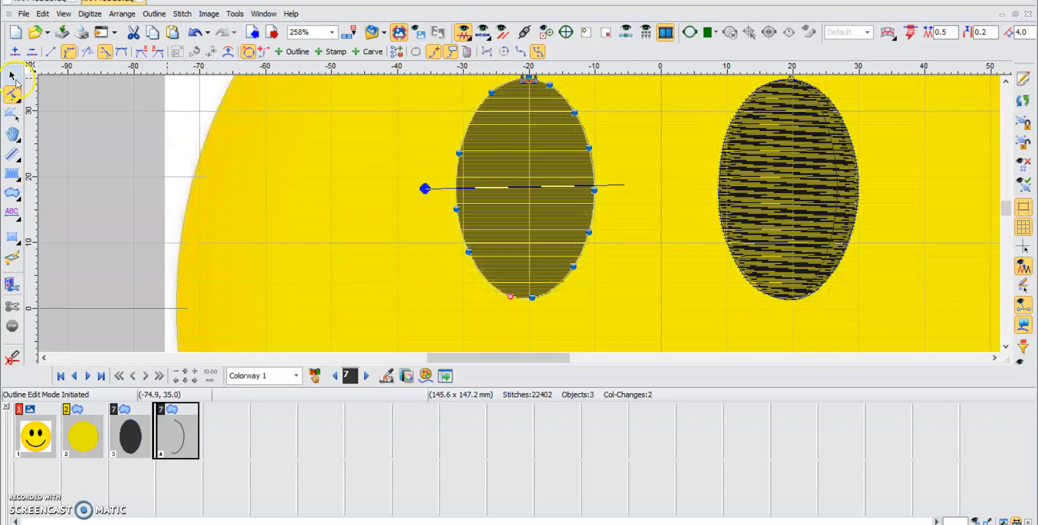
{"action": "left_click", "coordinate": [16, 81]}
{"action": "scroll", "coordinate": [194, 160], "scroll_direction": "down", "scroll_amount": 3}
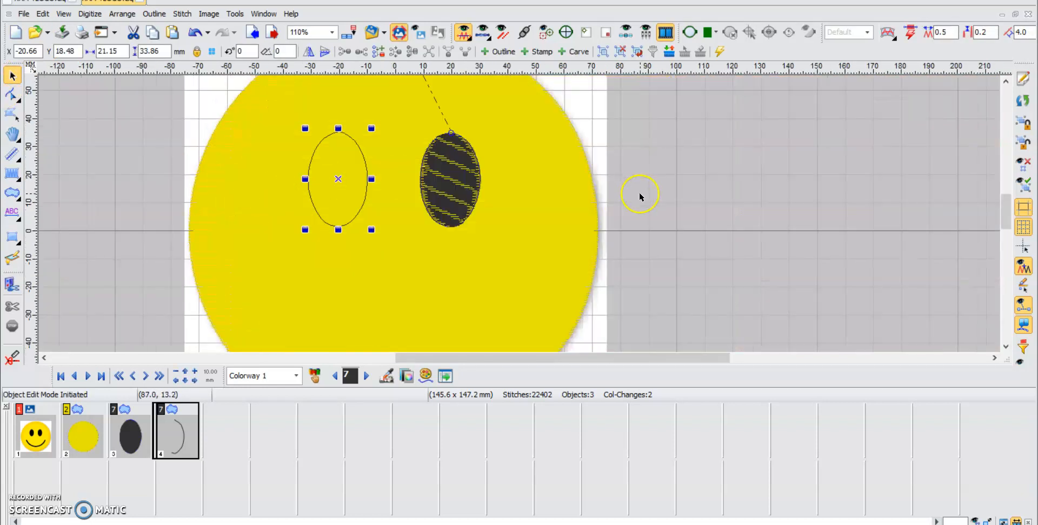
{"action": "left_click", "coordinate": [640, 197]}
{"action": "scroll", "coordinate": [1007, 207], "scroll_direction": "down", "scroll_amount": 3}
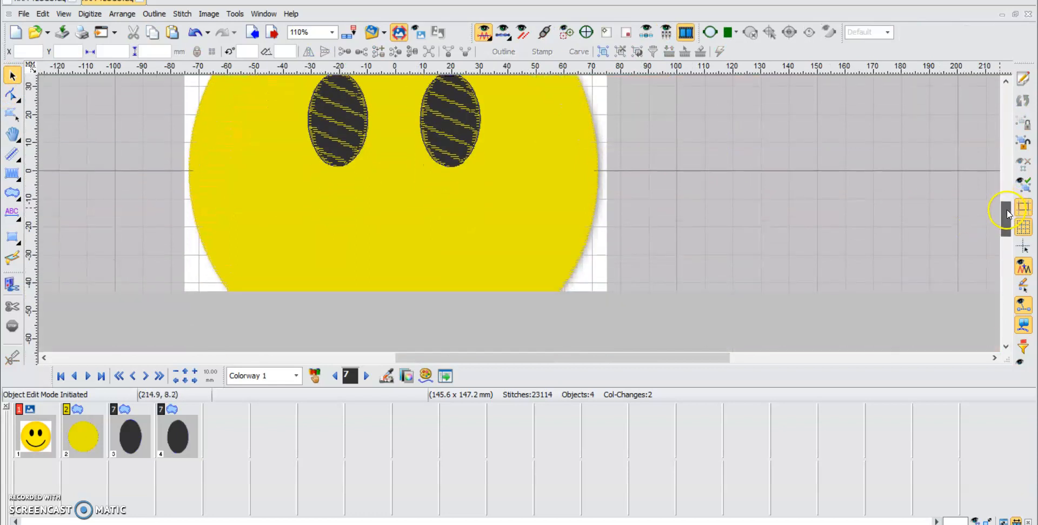
{"action": "scroll", "coordinate": [516, 212], "scroll_direction": "down", "scroll_amount": 1}
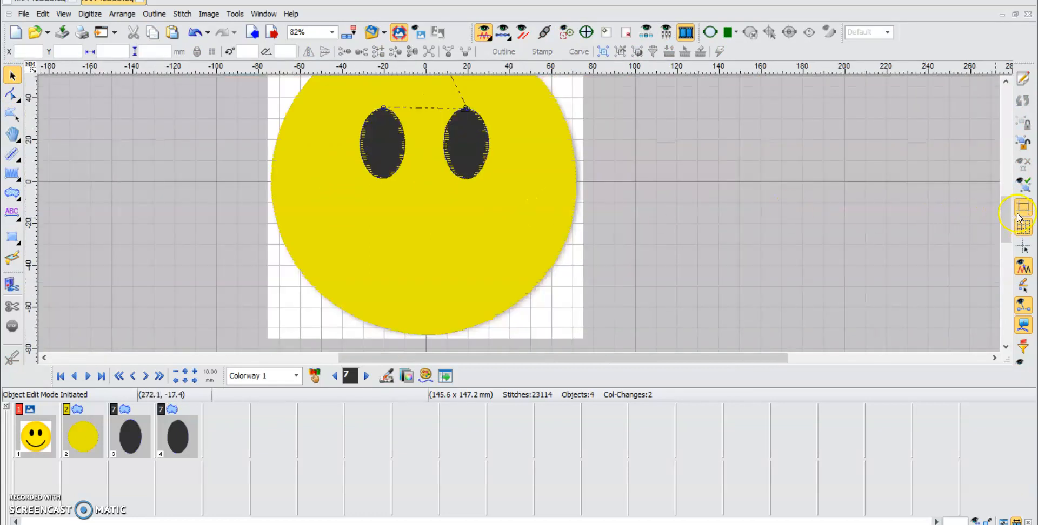
{"action": "scroll", "coordinate": [452, 244], "scroll_direction": "up", "scroll_amount": 2}
{"action": "scroll", "coordinate": [250, 231], "scroll_direction": "up", "scroll_amount": 2}
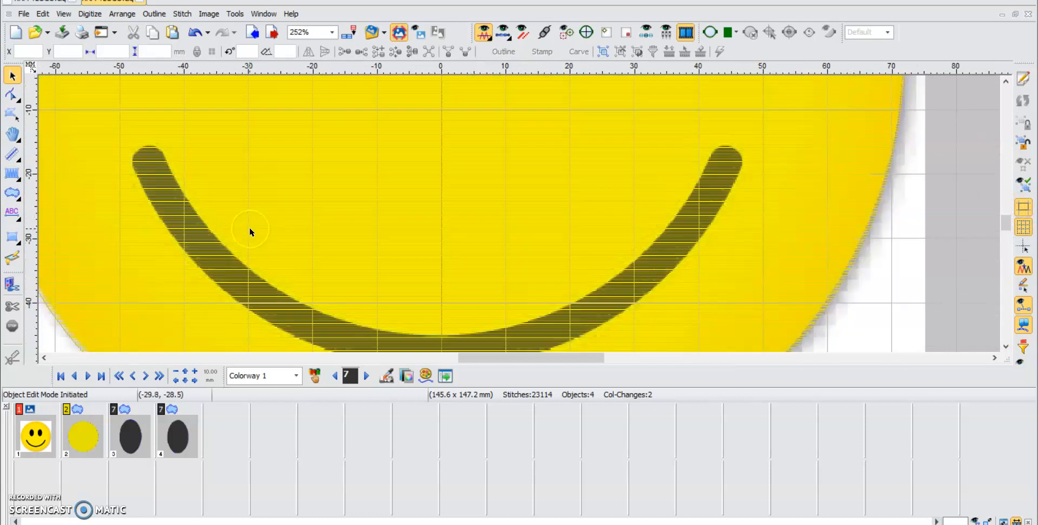
{"action": "left_click", "coordinate": [13, 173]}
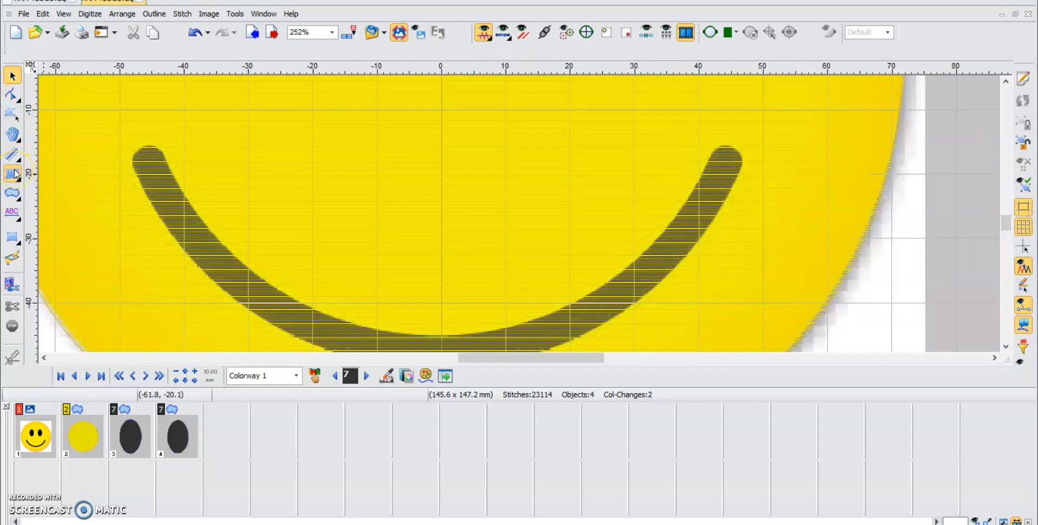
{"action": "left_click", "coordinate": [145, 152]}
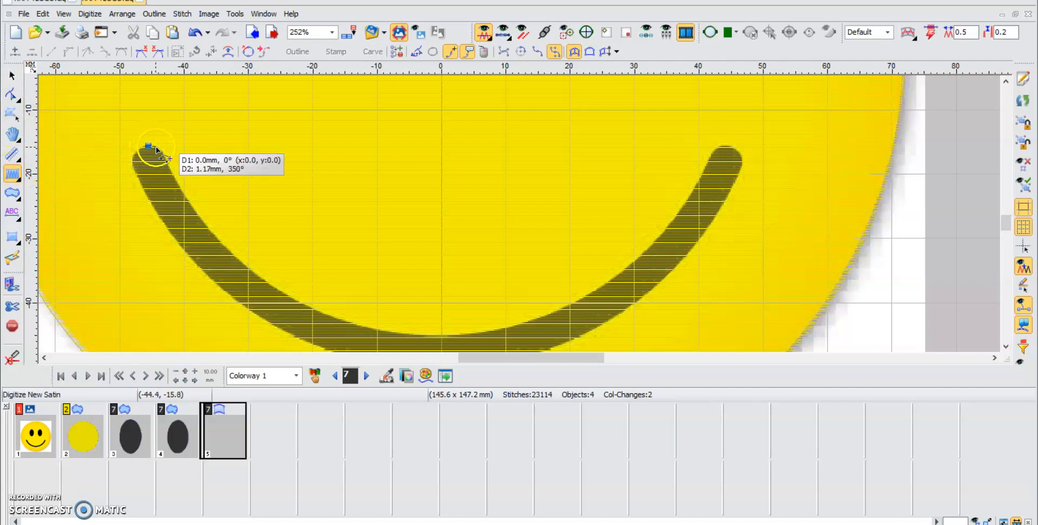
{"action": "left_click", "coordinate": [136, 150]}
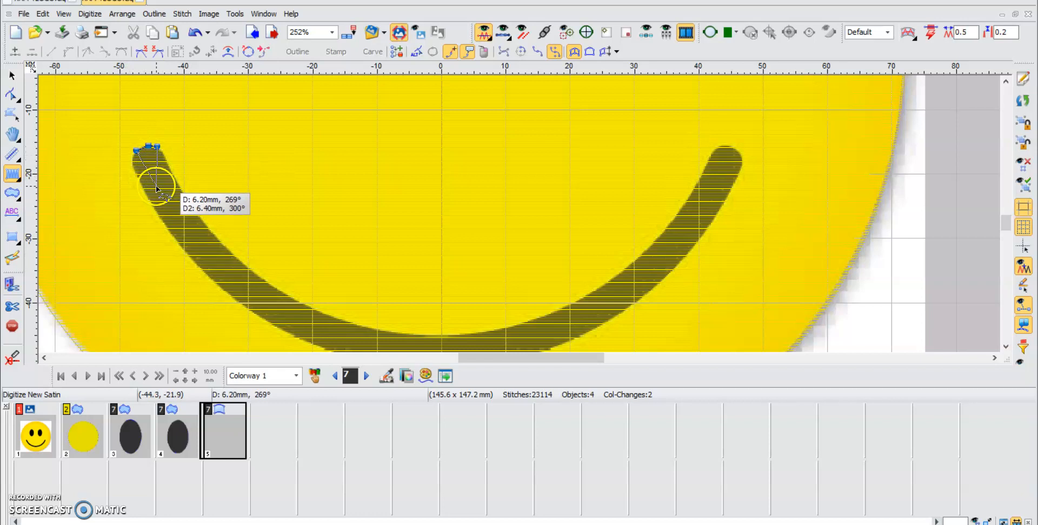
{"action": "key", "text": "Escape"}
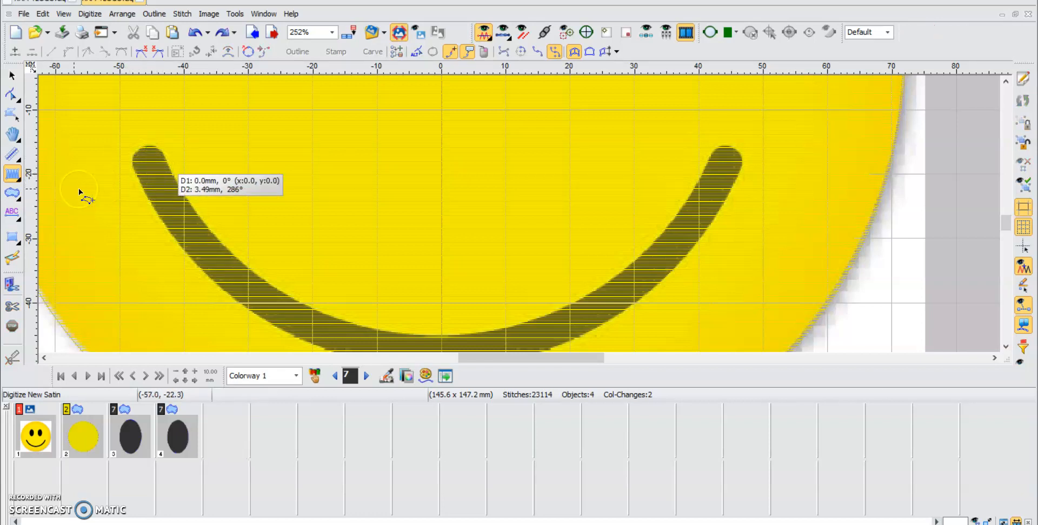
Step: Start a fill shape at the mouth's left tip and place points along the left half of its upper edge
{"action": "left_click", "coordinate": [13, 193]}
{"action": "left_click", "coordinate": [156, 146]}
{"action": "left_click", "coordinate": [164, 149]}
{"action": "left_click", "coordinate": [171, 162]}
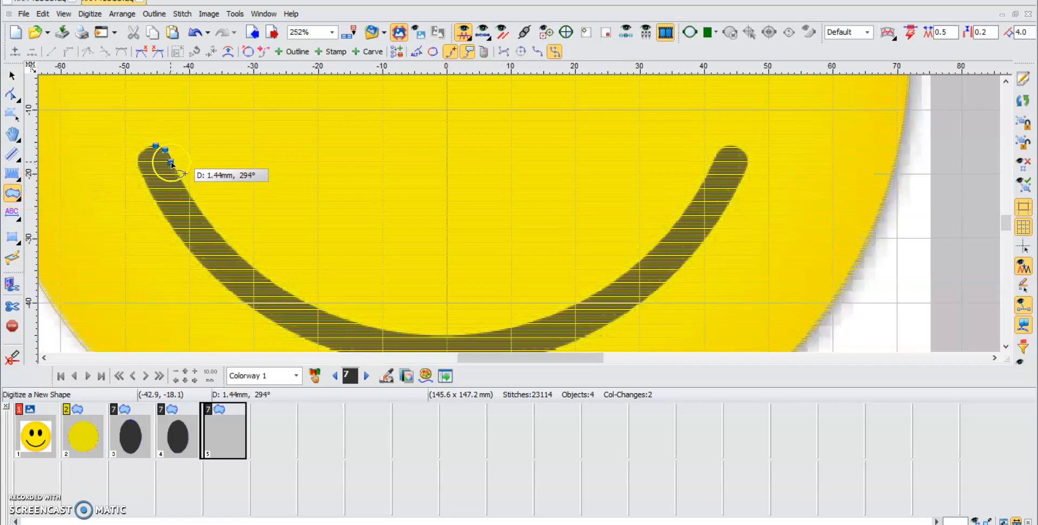
{"action": "left_click", "coordinate": [186, 189]}
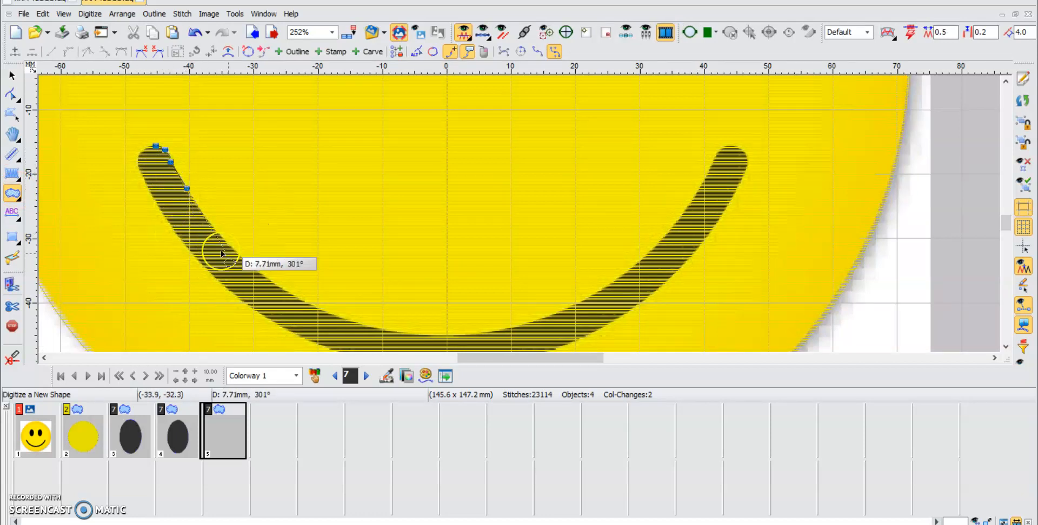
{"action": "left_click", "coordinate": [244, 260]}
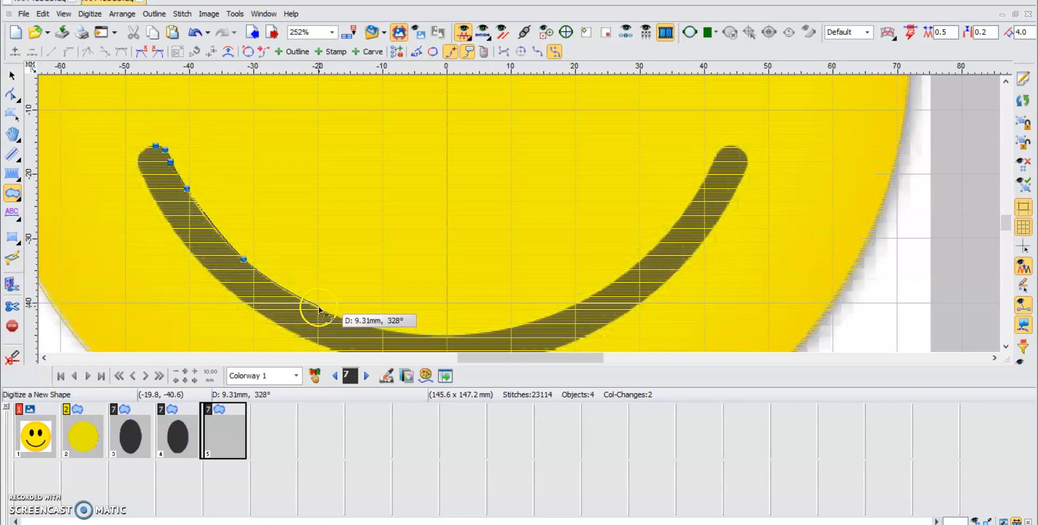
{"action": "left_click", "coordinate": [326, 312]}
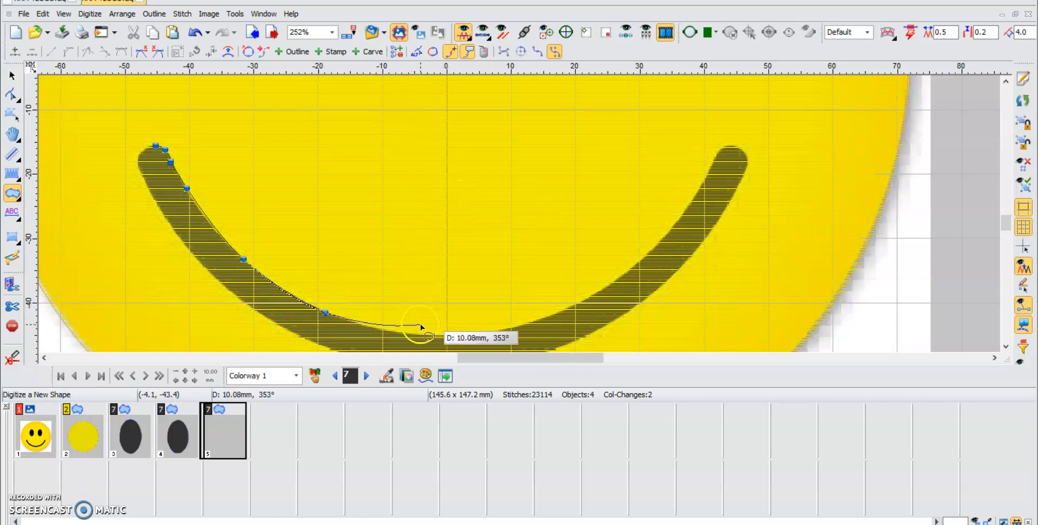
Step: Continue the mouth's outline from the upper edge's centre up the right side and around the right tip
{"action": "left_click", "coordinate": [444, 334]}
{"action": "left_click", "coordinate": [577, 306]}
{"action": "left_click", "coordinate": [666, 236]}
{"action": "left_click", "coordinate": [710, 174]}
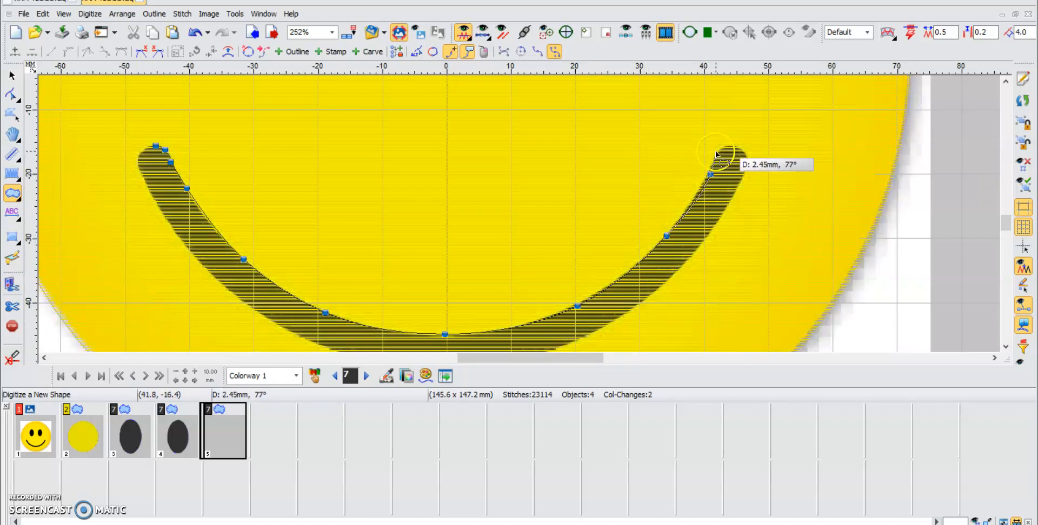
{"action": "left_click", "coordinate": [719, 149]}
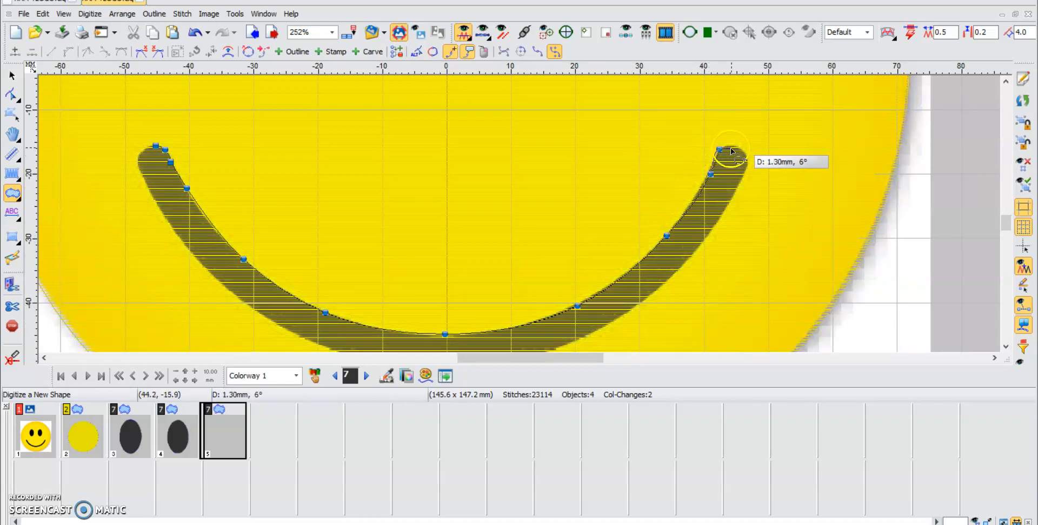
{"action": "left_click", "coordinate": [733, 147]}
{"action": "left_click", "coordinate": [745, 153]}
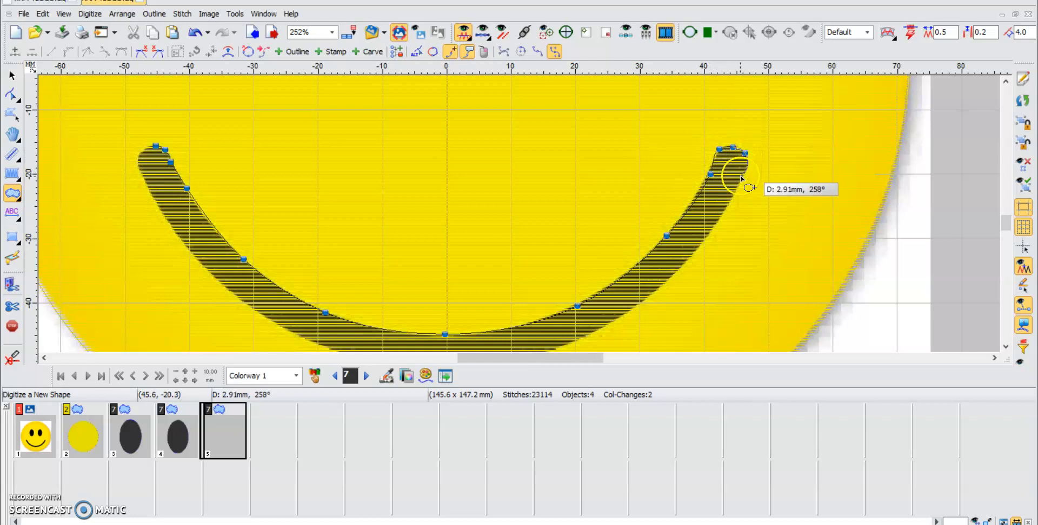
Step: Continue the mouth's outline down the outer right edge and across the bottom to just left of centre
{"action": "left_click", "coordinate": [742, 175]}
{"action": "left_click", "coordinate": [731, 200]}
{"action": "left_click", "coordinate": [652, 287]}
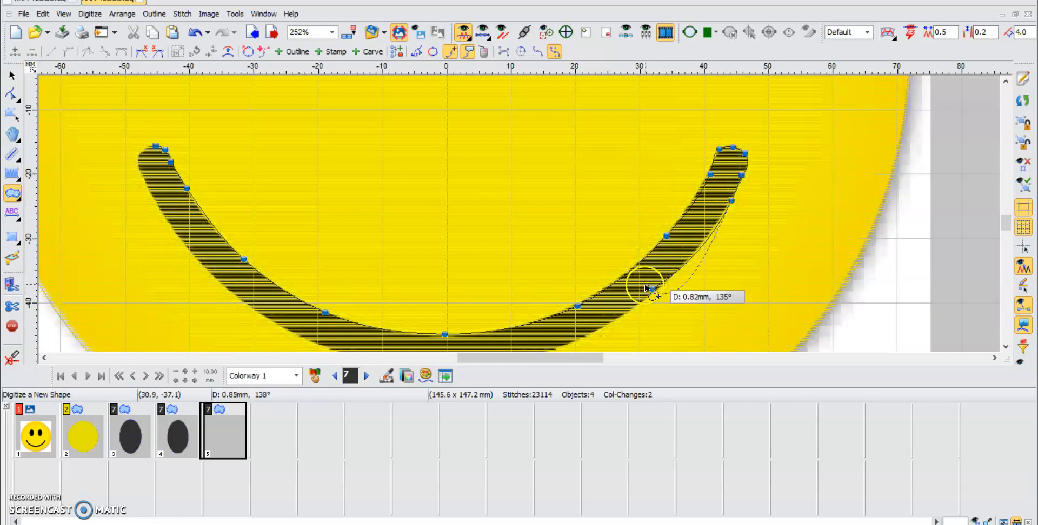
{"action": "scroll", "coordinate": [602, 313], "scroll_direction": "down", "scroll_amount": 1}
{"action": "scroll", "coordinate": [583, 313], "scroll_direction": "up", "scroll_amount": 4}
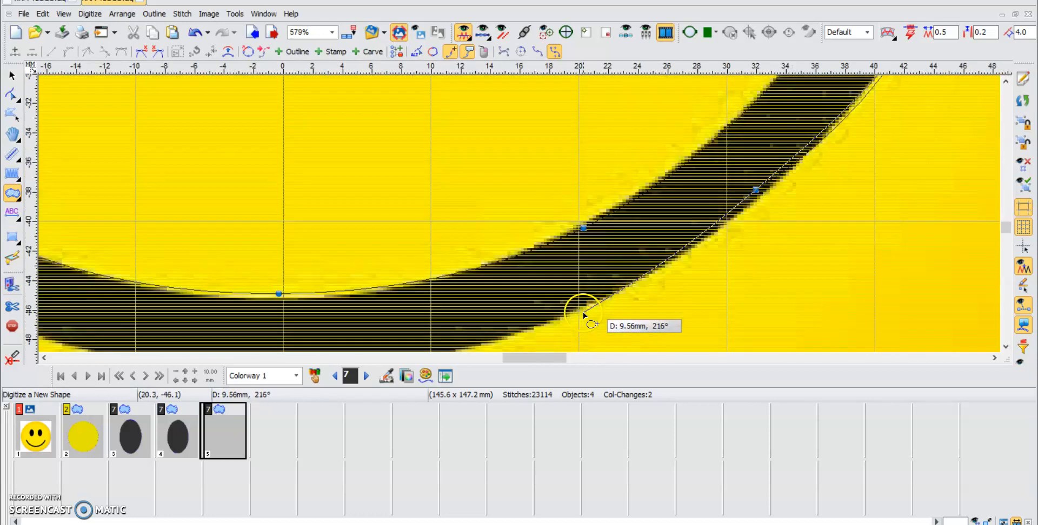
{"action": "left_click", "coordinate": [582, 308]}
{"action": "left_click", "coordinate": [387, 329]}
{"action": "scroll", "coordinate": [232, 313], "scroll_direction": "down", "scroll_amount": 2}
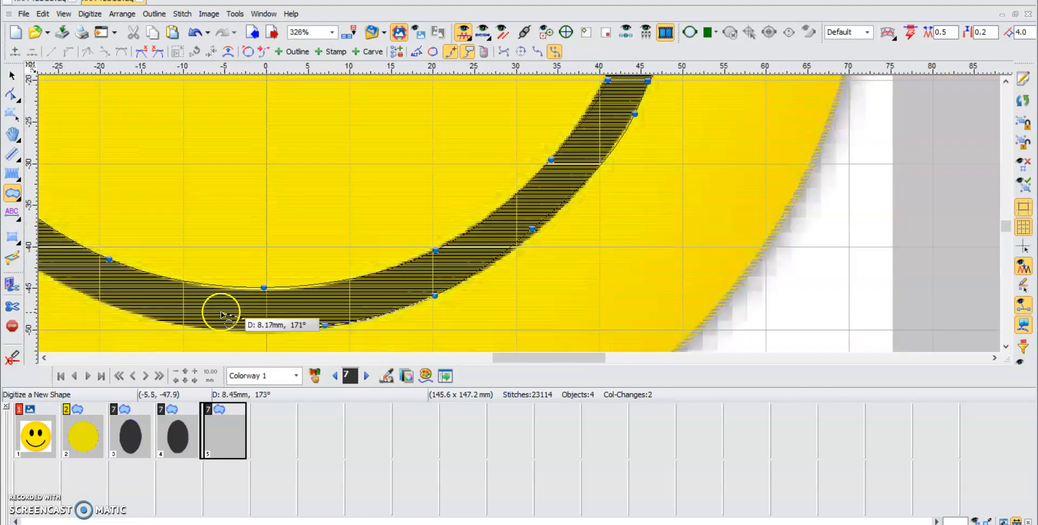
{"action": "left_click", "coordinate": [193, 326]}
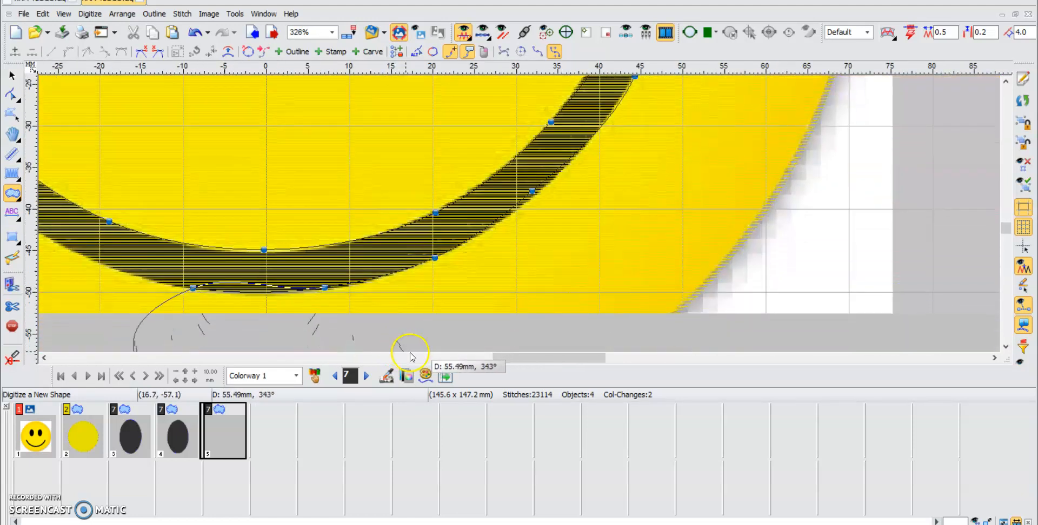
Step: Continue the mouth's outline with two points up its outer left edge
{"action": "left_click_drag", "start_coordinate": [523, 361], "coordinate": [490, 361]}
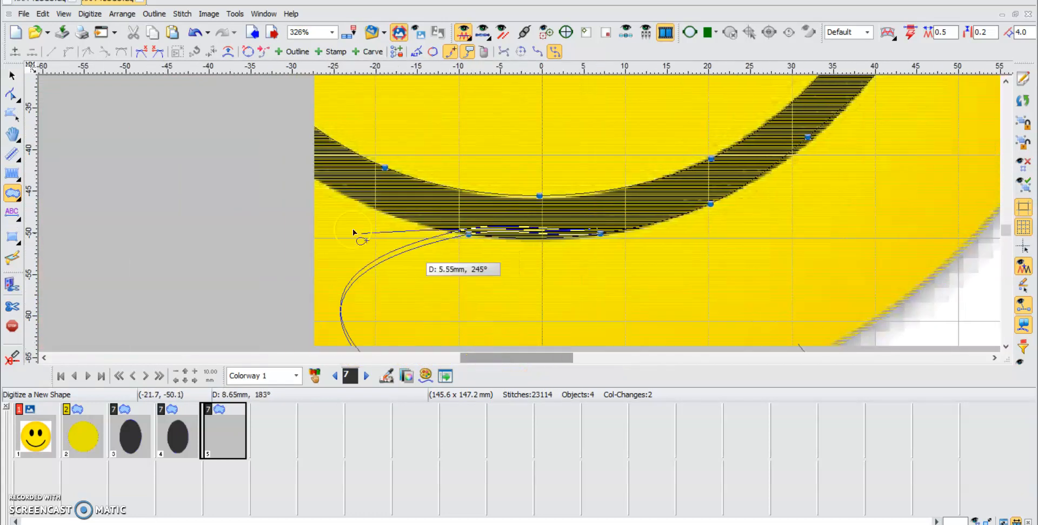
{"action": "left_click", "coordinate": [327, 181]}
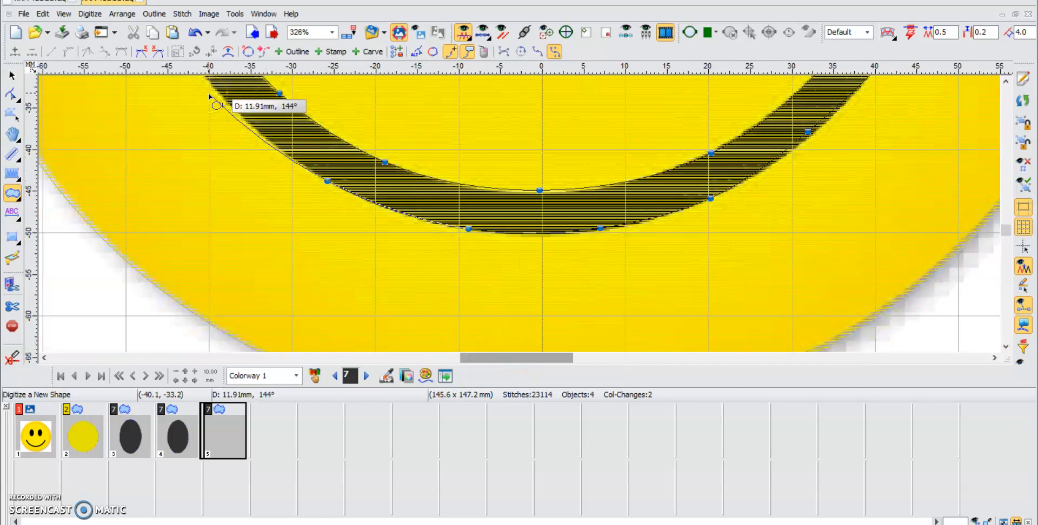
{"action": "scroll", "coordinate": [209, 93], "scroll_direction": "down", "scroll_amount": 3}
{"action": "scroll", "coordinate": [199, 84], "scroll_direction": "up", "scroll_amount": 1}
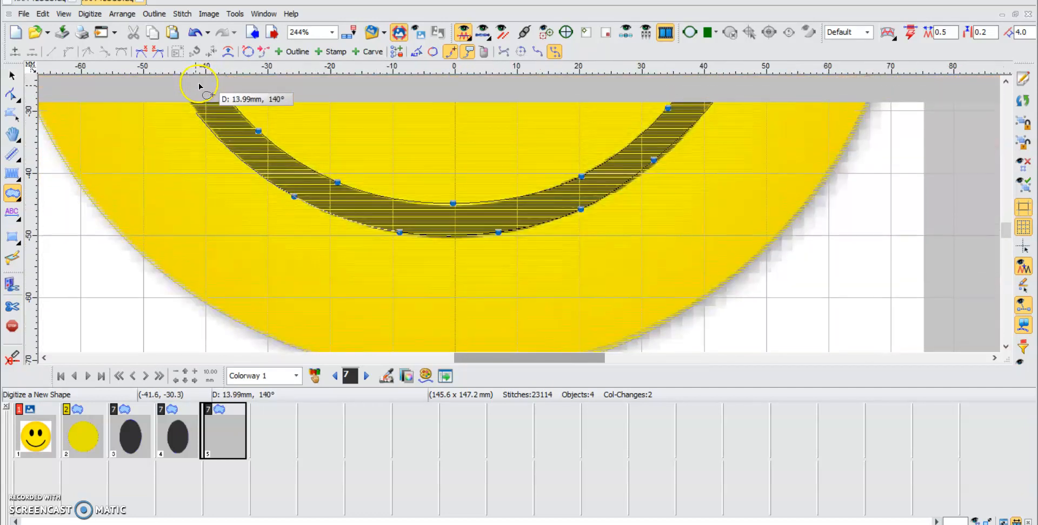
{"action": "left_click", "coordinate": [187, 108]}
{"action": "scroll", "coordinate": [176, 84], "scroll_direction": "up", "scroll_amount": 3}
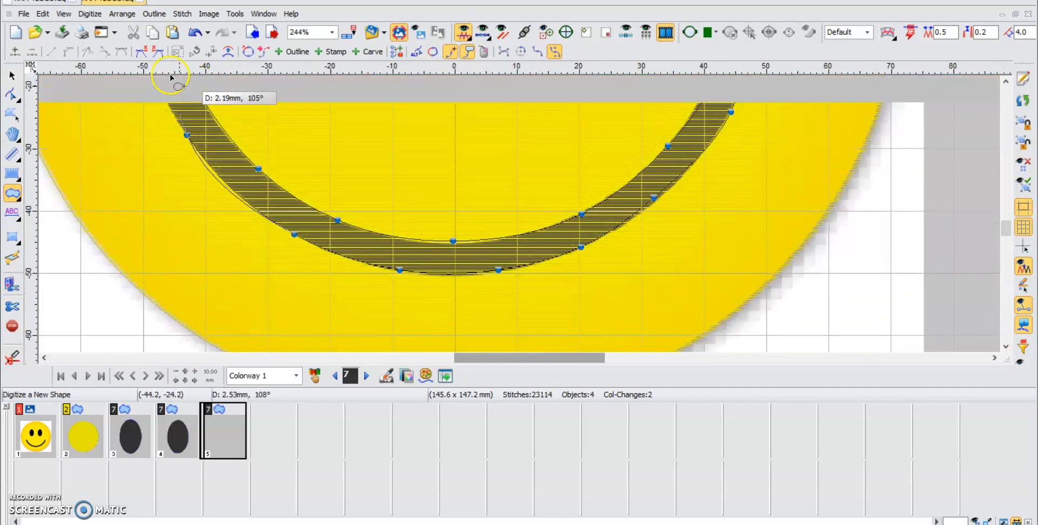
Step: Redo the last point near the mouth's left tip with two points on the pictured edge and complete the outline
{"action": "left_click", "coordinate": [154, 127]}
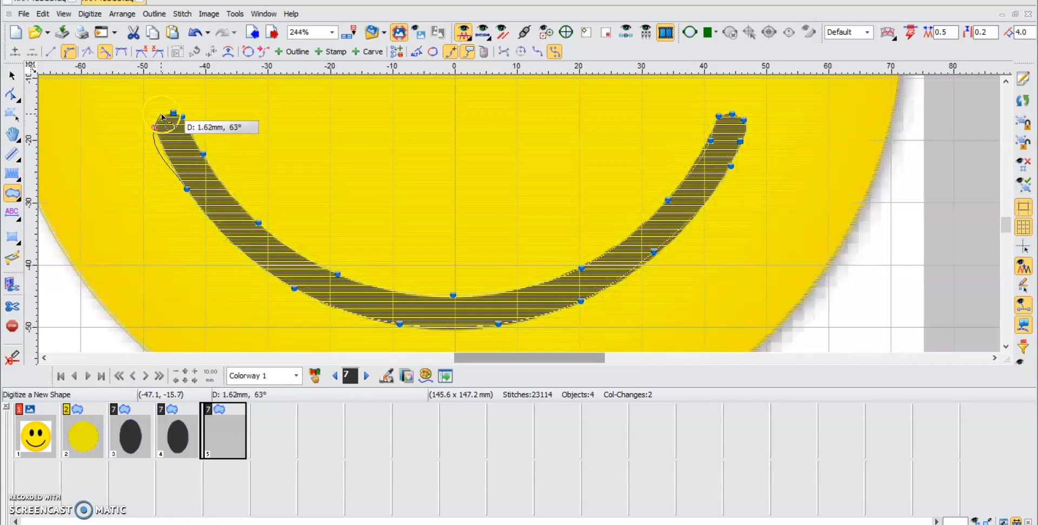
{"action": "key", "text": "ctrl+z"}
{"action": "left_click", "coordinate": [159, 140]}
{"action": "left_click", "coordinate": [157, 119]}
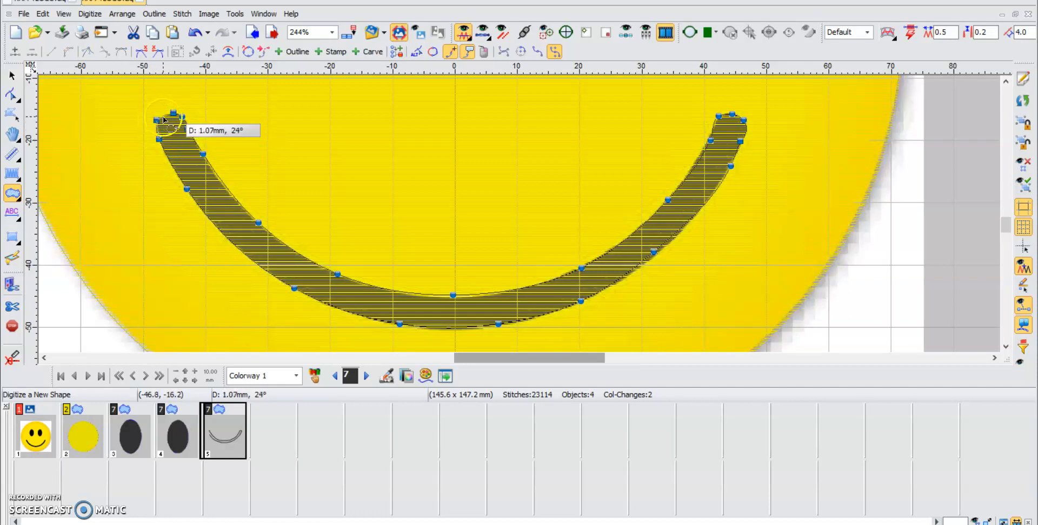
{"action": "key", "text": "Return"}
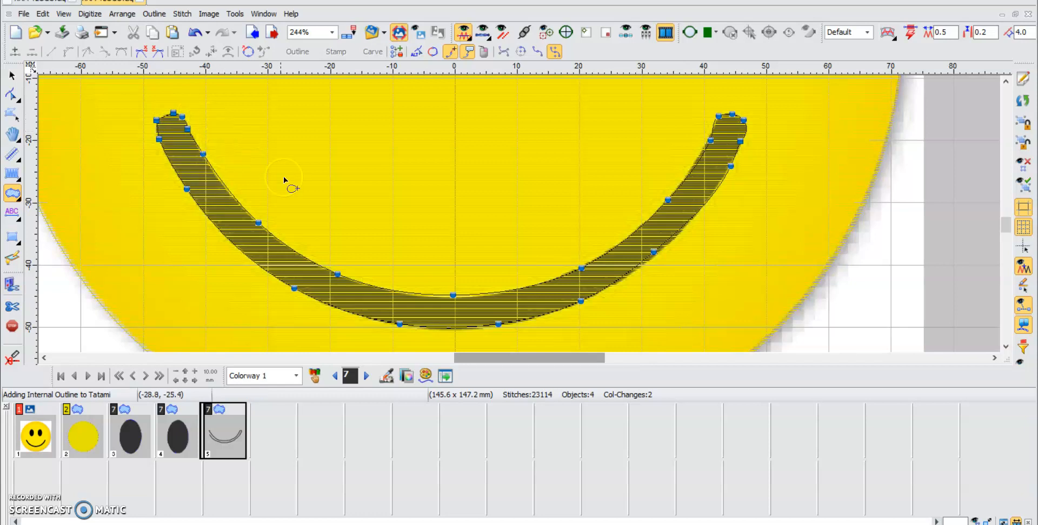
Step: Edit the mouth's outline, moving the node midway along the outer right edge onto the pictured edge
{"action": "left_click", "coordinate": [12, 103]}
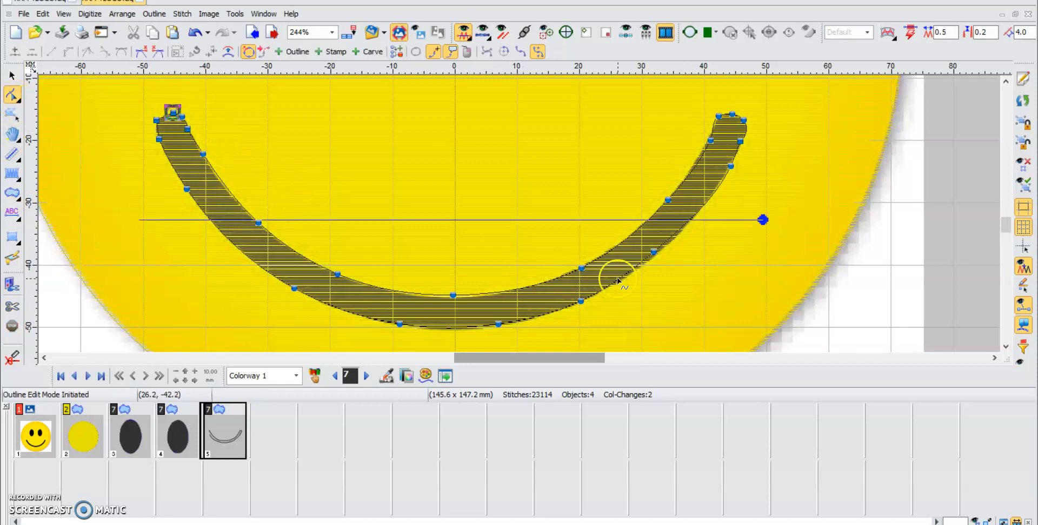
{"action": "scroll", "coordinate": [615, 277], "scroll_direction": "up", "scroll_amount": 2}
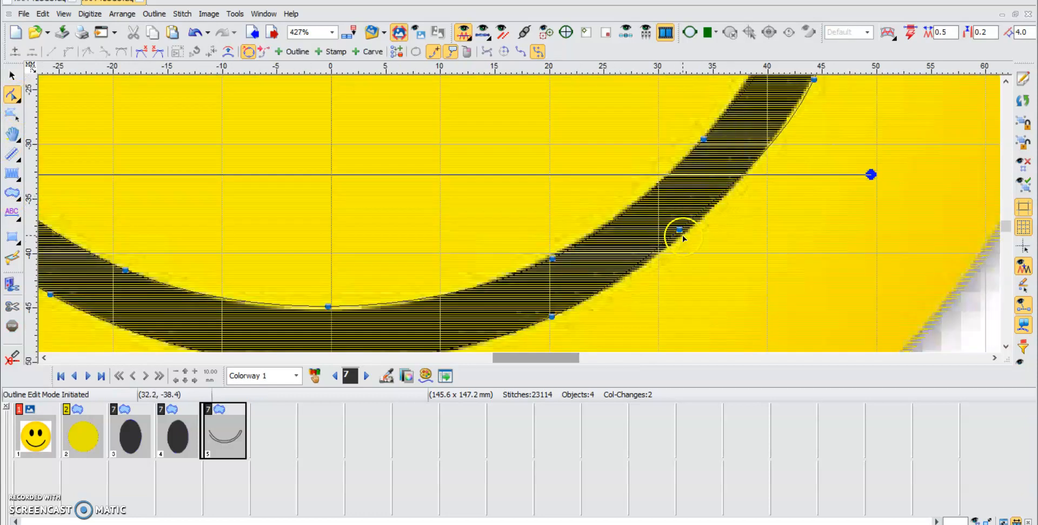
{"action": "left_click", "coordinate": [680, 231]}
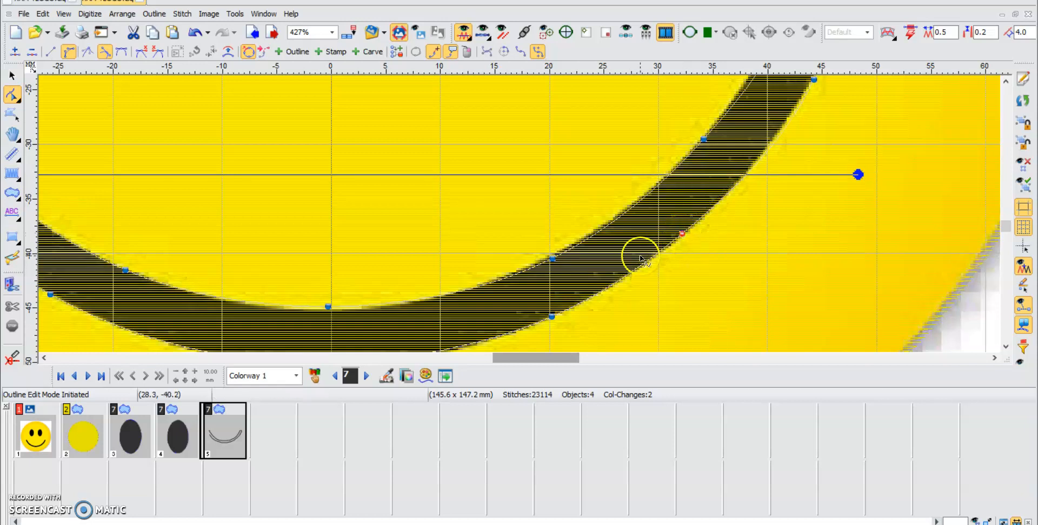
Step: Set the mouth's stitch direction to vertical, pointing up at the centre, and finish editing so its stitches are generated
{"action": "scroll", "coordinate": [637, 229], "scroll_direction": "down", "scroll_amount": 1}
{"action": "scroll", "coordinate": [474, 265], "scroll_direction": "down", "scroll_amount": 2}
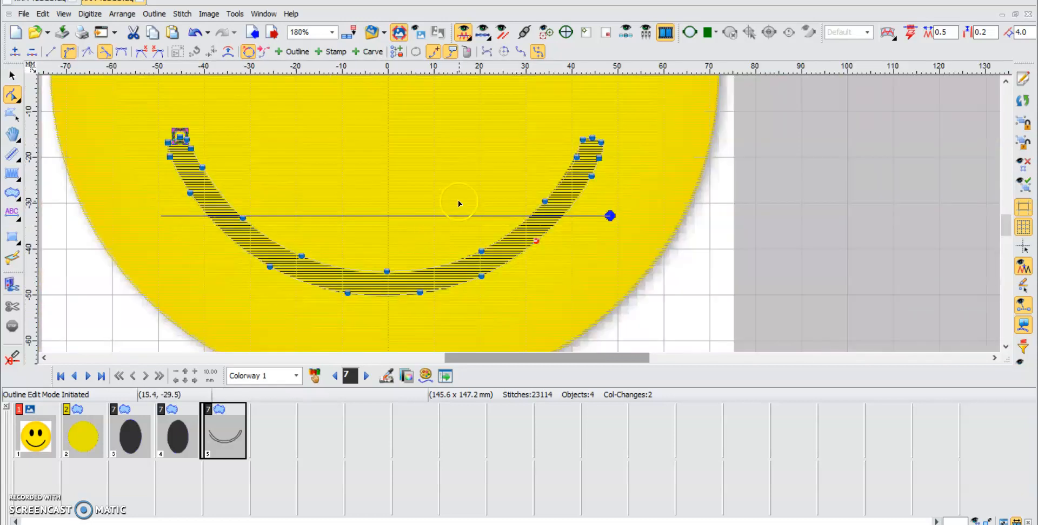
{"action": "left_click_drag", "start_coordinate": [609, 216], "coordinate": [384, 127]}
{"action": "scroll", "coordinate": [386, 127], "scroll_direction": "down", "scroll_amount": 3}
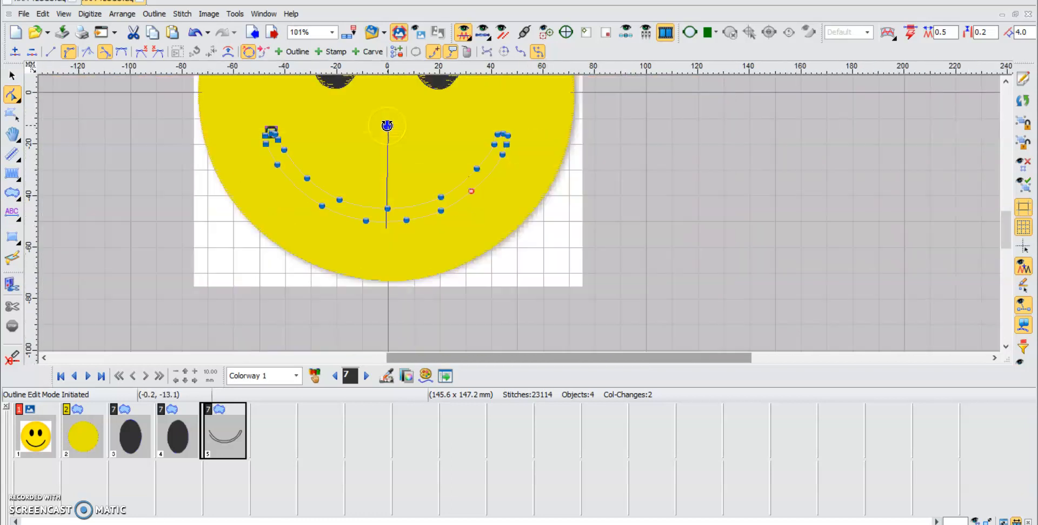
{"action": "left_click", "coordinate": [12, 76]}
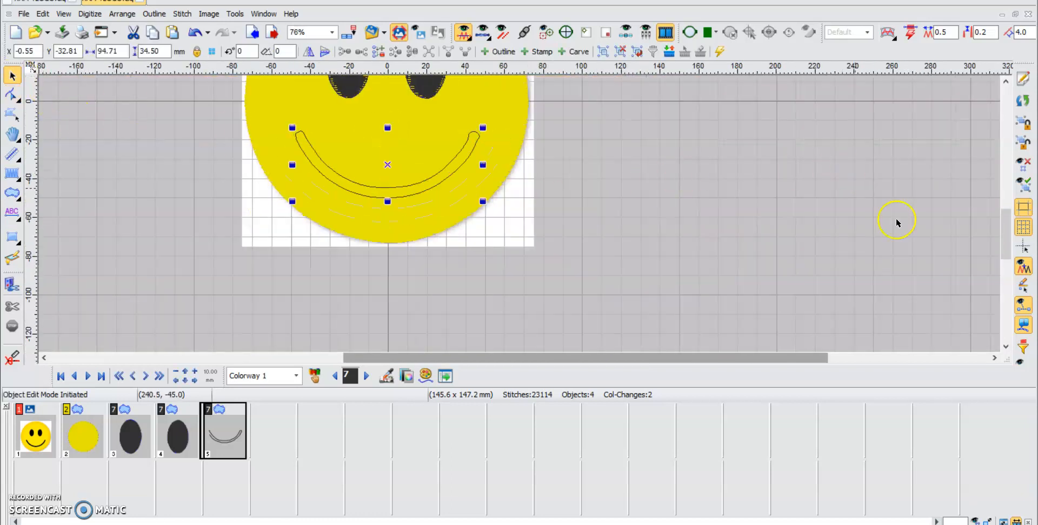
{"action": "left_click", "coordinate": [998, 226]}
Step: Show the stitches in the realistic thread view and examine the whole smiley face
{"action": "left_click_drag", "start_coordinate": [1004, 222], "coordinate": [964, 196]}
{"action": "left_click", "coordinate": [503, 32]}
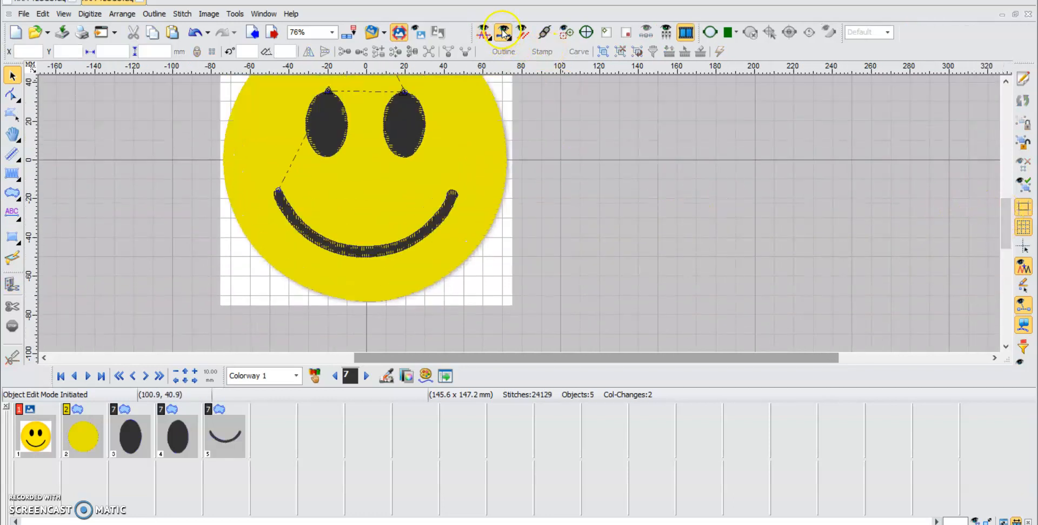
{"action": "scroll", "coordinate": [611, 132], "scroll_direction": "down", "scroll_amount": 2}
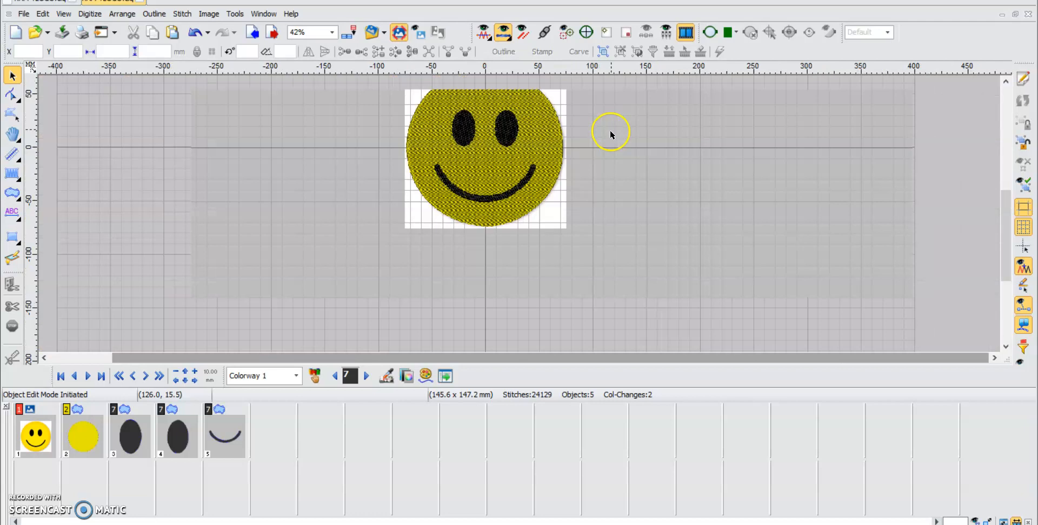
Step: Start a Single Path Satin object and switch the design from the realistic thread view to the plain stitch view
{"action": "left_click_drag", "start_coordinate": [997, 219], "coordinate": [998, 184]}
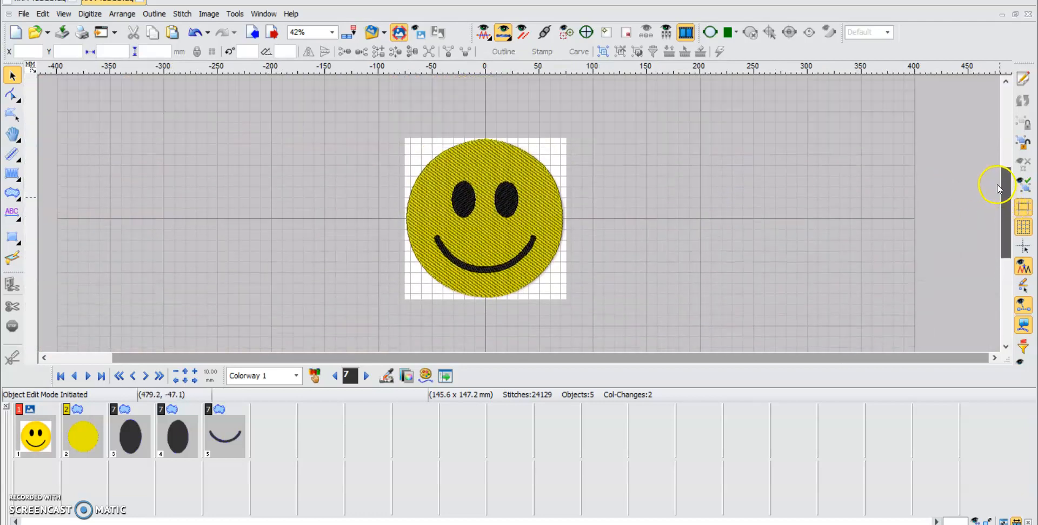
{"action": "scroll", "coordinate": [630, 222], "scroll_direction": "up", "scroll_amount": 2}
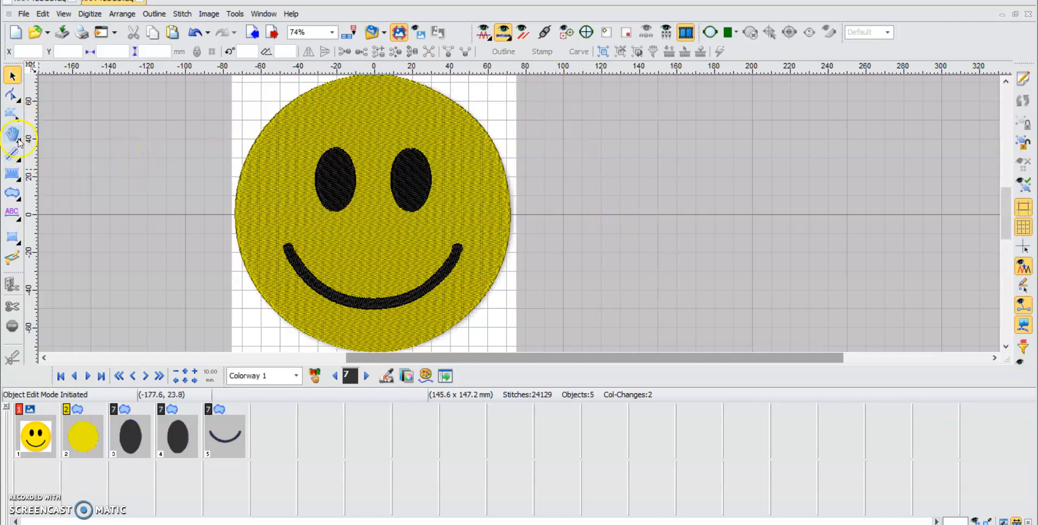
{"action": "left_click_drag", "start_coordinate": [18, 158], "coordinate": [169, 161]}
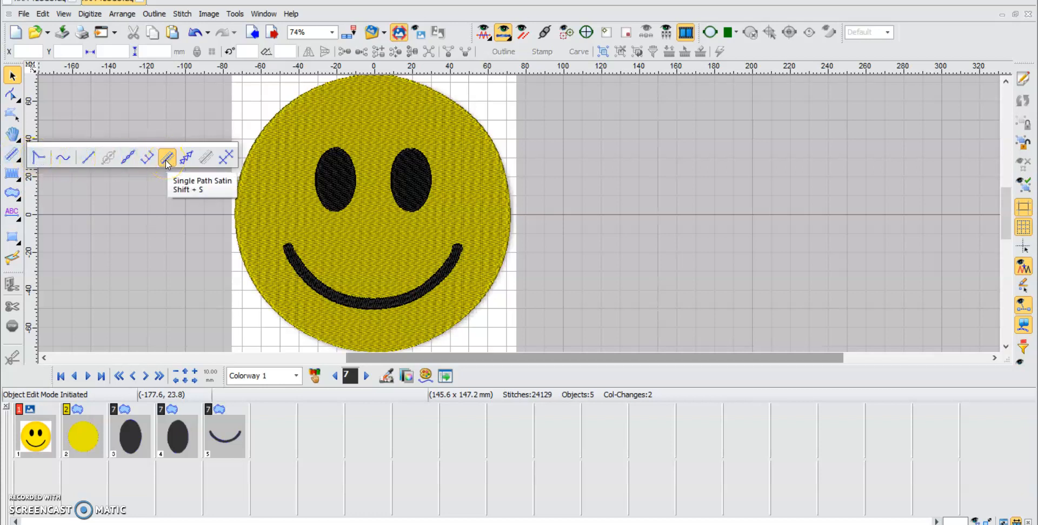
{"action": "left_click", "coordinate": [166, 160]}
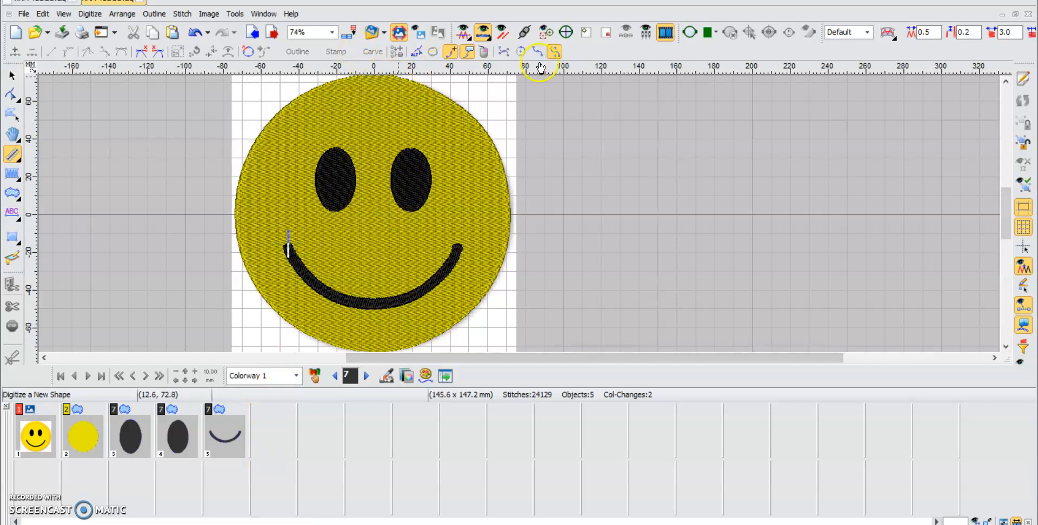
{"action": "scroll", "coordinate": [412, 99], "scroll_direction": "down", "scroll_amount": 2}
{"action": "scroll", "coordinate": [469, 95], "scroll_direction": "up", "scroll_amount": 2}
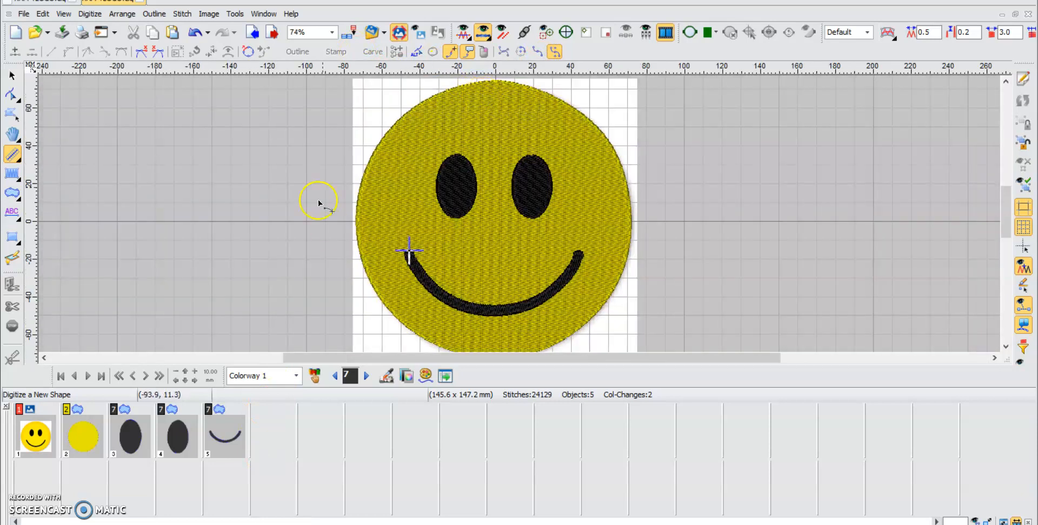
{"action": "left_click_drag", "start_coordinate": [567, 357], "coordinate": [600, 365]}
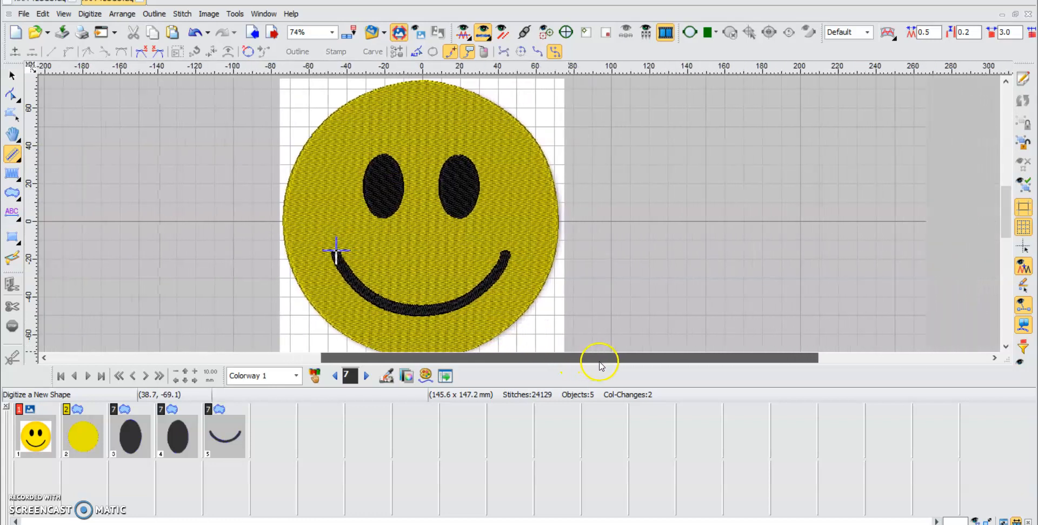
{"action": "scroll", "coordinate": [1012, 208], "scroll_direction": "down", "scroll_amount": 2}
{"action": "scroll", "coordinate": [874, 157], "scroll_direction": "down", "scroll_amount": 1}
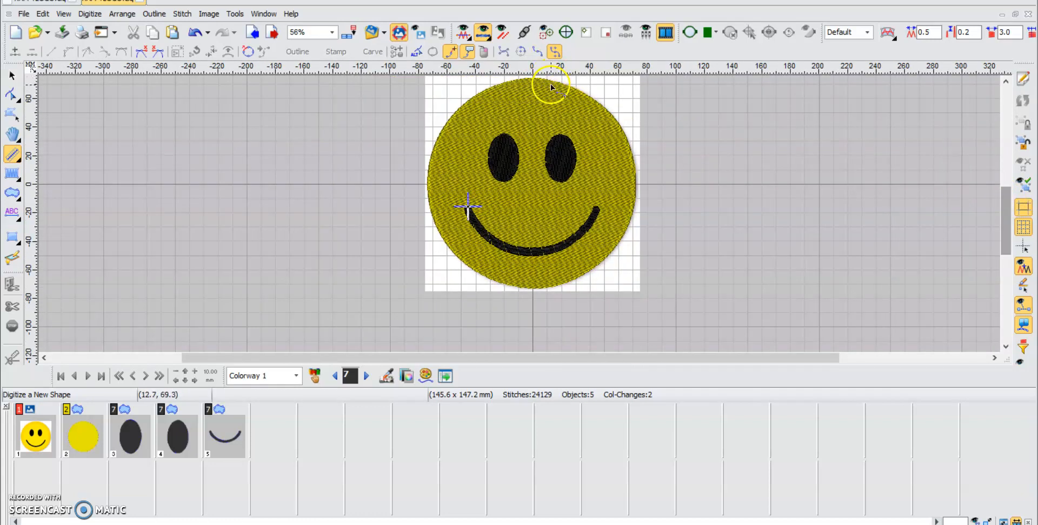
{"action": "left_click", "coordinate": [464, 32]}
{"action": "scroll", "coordinate": [576, 69], "scroll_direction": "up", "scroll_amount": 2}
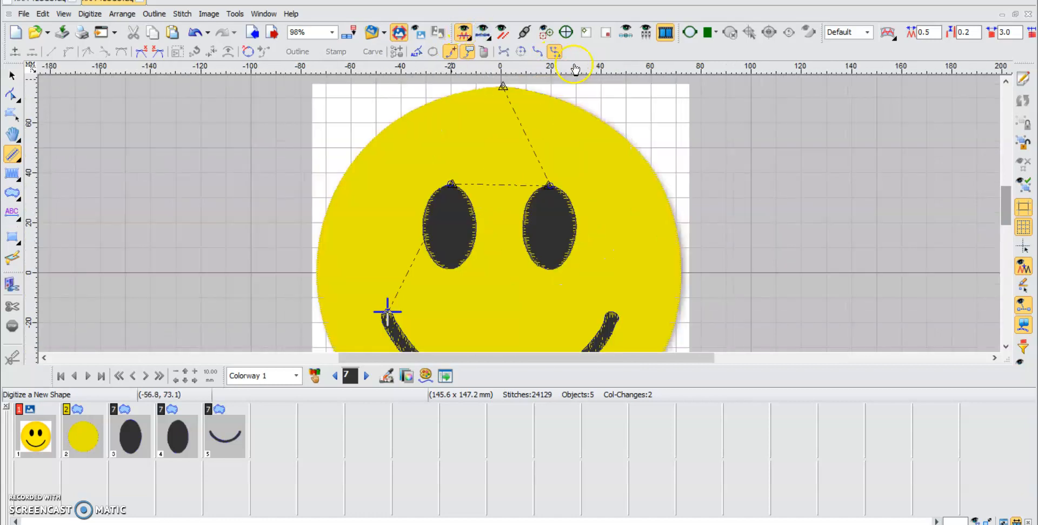
Step: Begin tracing the yellow circle's edge clockwise from its top centre, placing four points along the upper right arc
{"action": "left_click", "coordinate": [508, 85]}
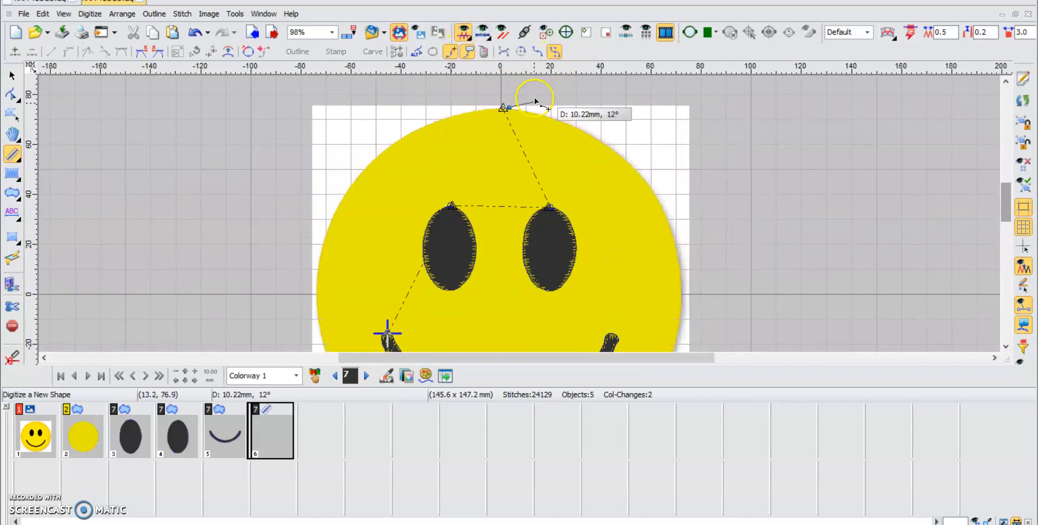
{"action": "left_click", "coordinate": [543, 115]}
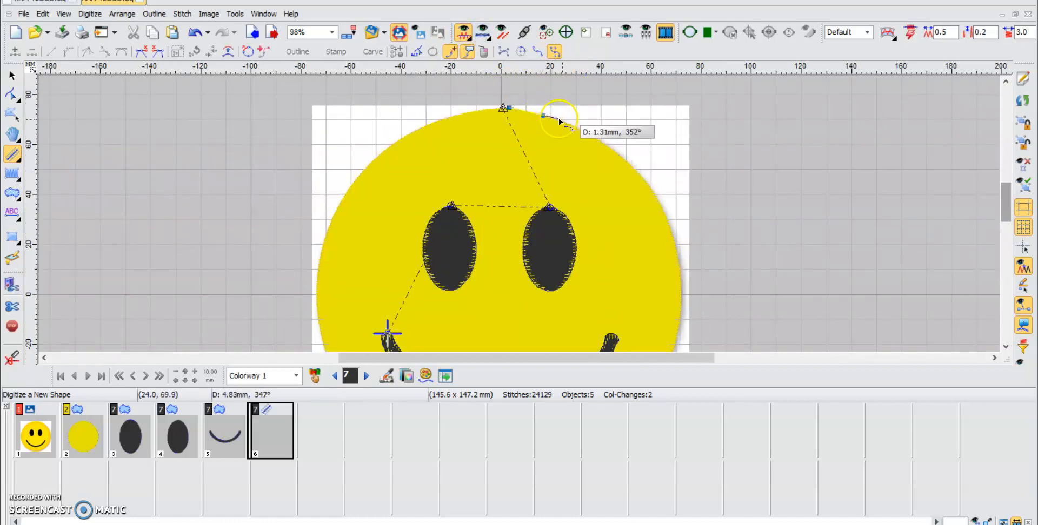
{"action": "left_click", "coordinate": [611, 149]}
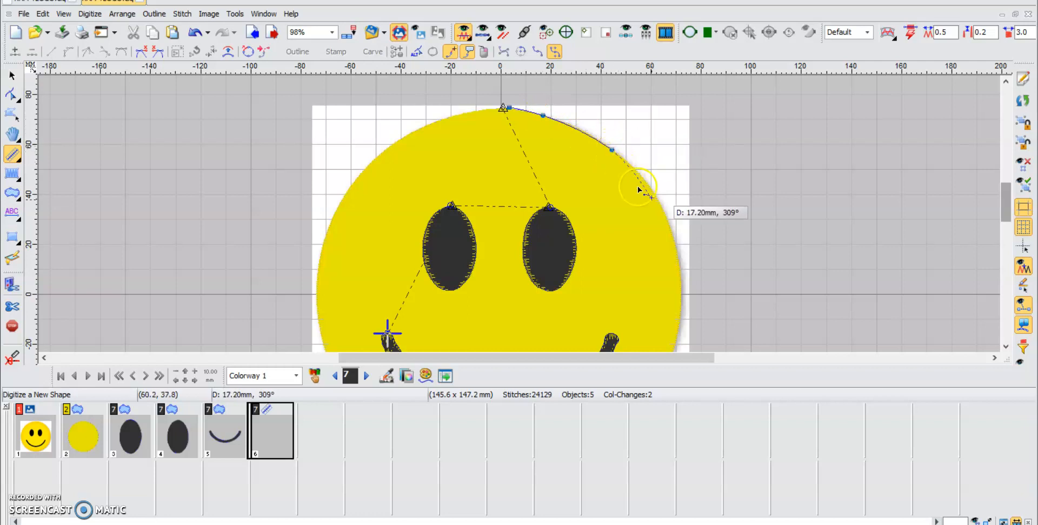
{"action": "left_click", "coordinate": [674, 242]}
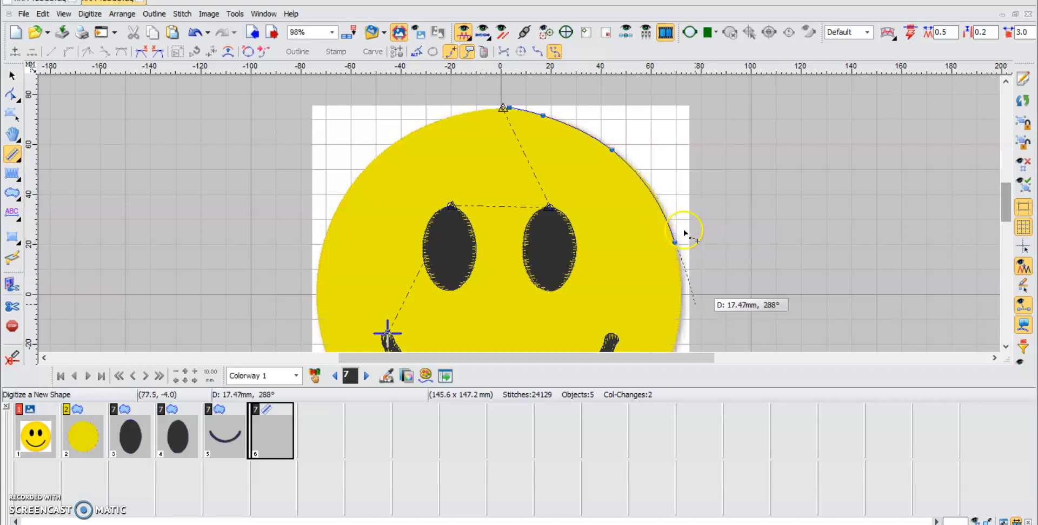
Step: Continue the satin path clockwise around the circle's lower and left edges with seven points, stopping short of the starting point
{"action": "scroll", "coordinate": [681, 238], "scroll_direction": "down", "scroll_amount": 1}
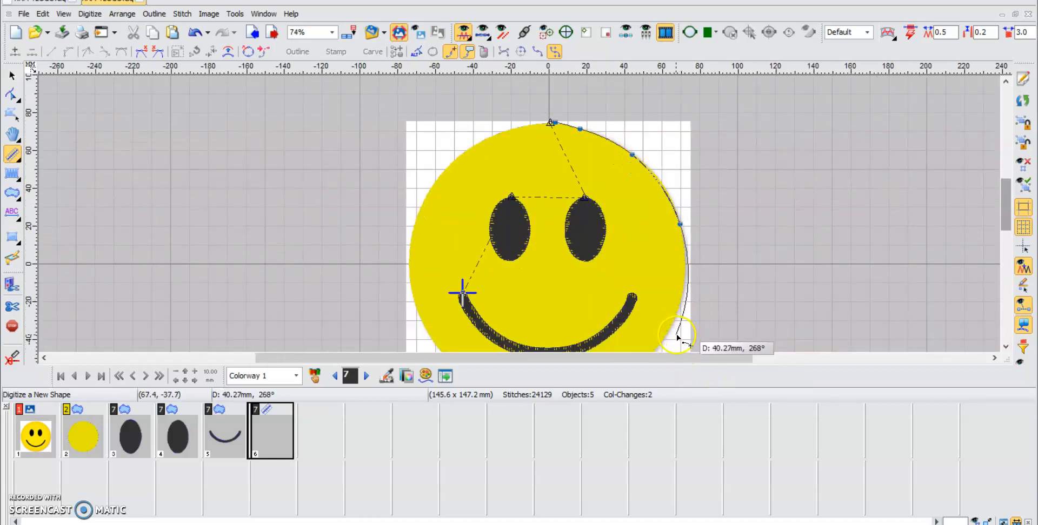
{"action": "scroll", "coordinate": [677, 338], "scroll_direction": "down", "scroll_amount": 1}
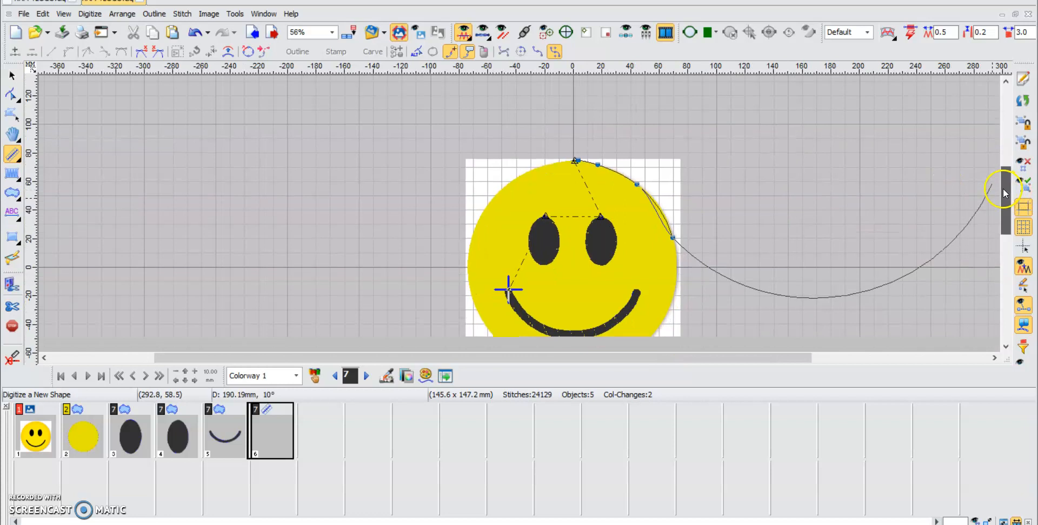
{"action": "left_click_drag", "start_coordinate": [1003, 189], "coordinate": [1004, 207]}
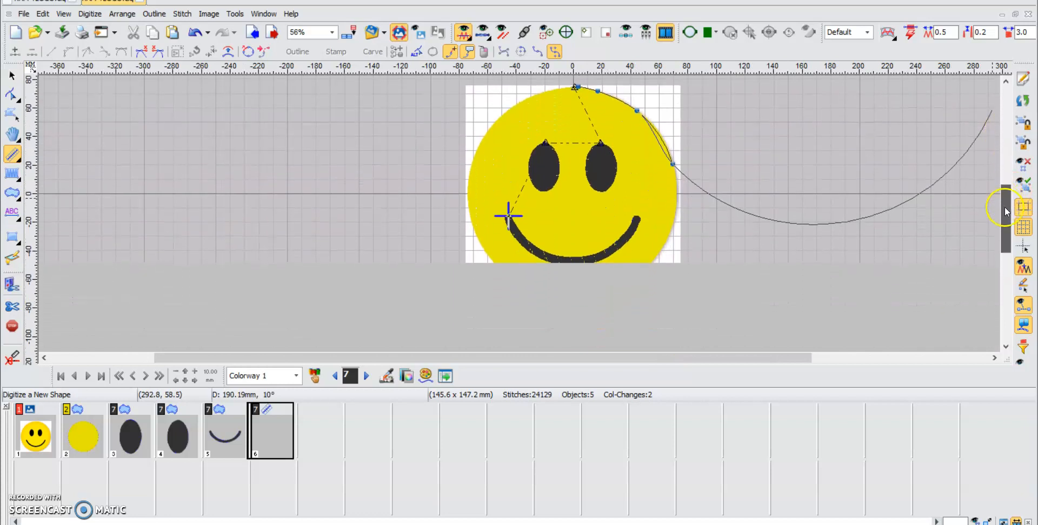
{"action": "left_click", "coordinate": [650, 258]}
{"action": "left_click", "coordinate": [599, 295]}
{"action": "left_click", "coordinate": [552, 297]}
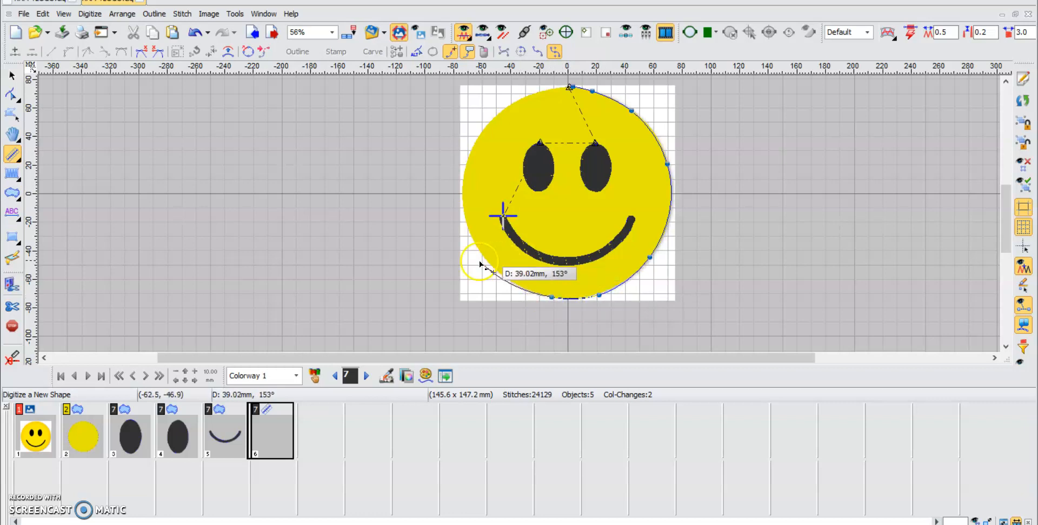
{"action": "left_click", "coordinate": [478, 248]}
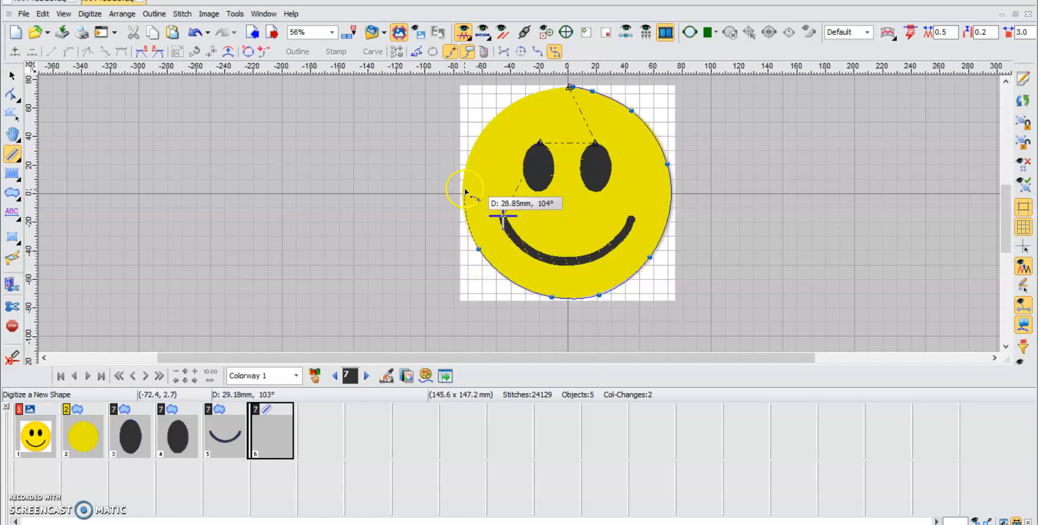
{"action": "left_click", "coordinate": [465, 167]}
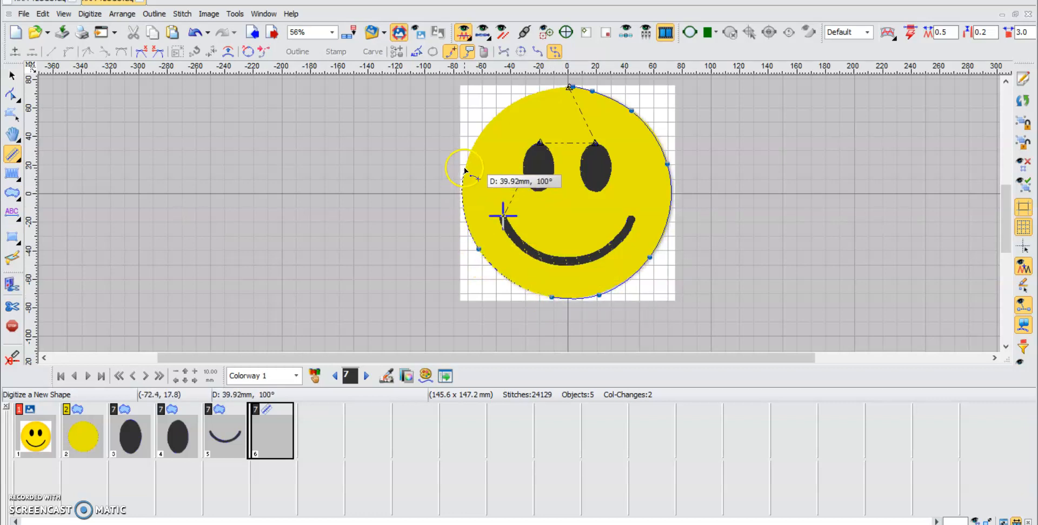
{"action": "left_click", "coordinate": [503, 111]}
{"action": "left_click", "coordinate": [534, 92]}
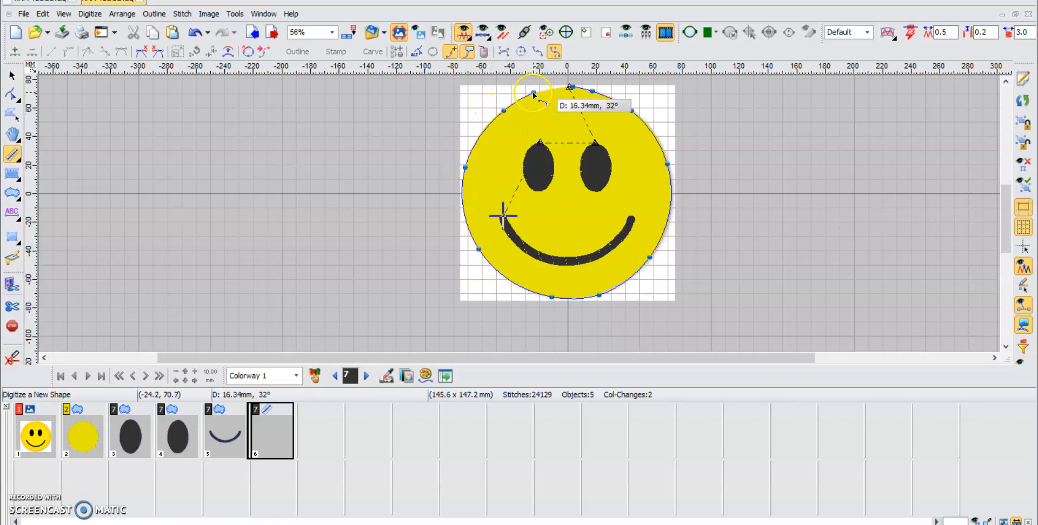
Step: Close the satin path at its starting point on the circle's top and deselect it so the border stitches are generated
{"action": "scroll", "coordinate": [568, 103], "scroll_direction": "up", "scroll_amount": 1}
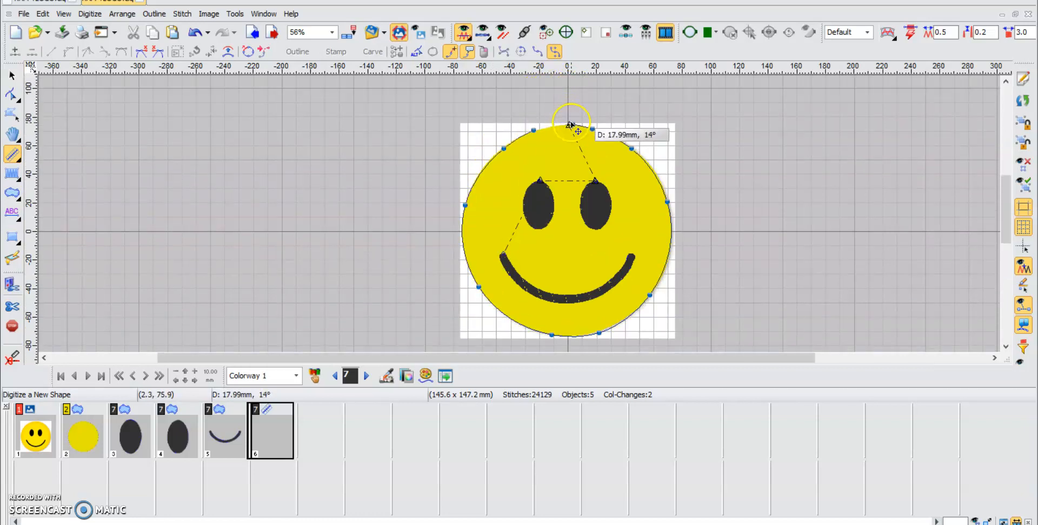
{"action": "left_click", "coordinate": [570, 125]}
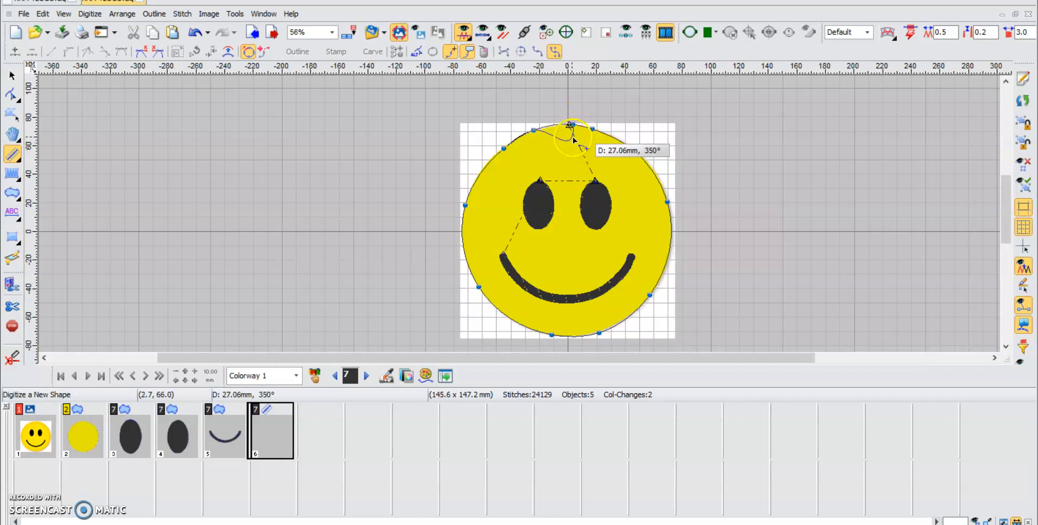
{"action": "left_click", "coordinate": [573, 132]}
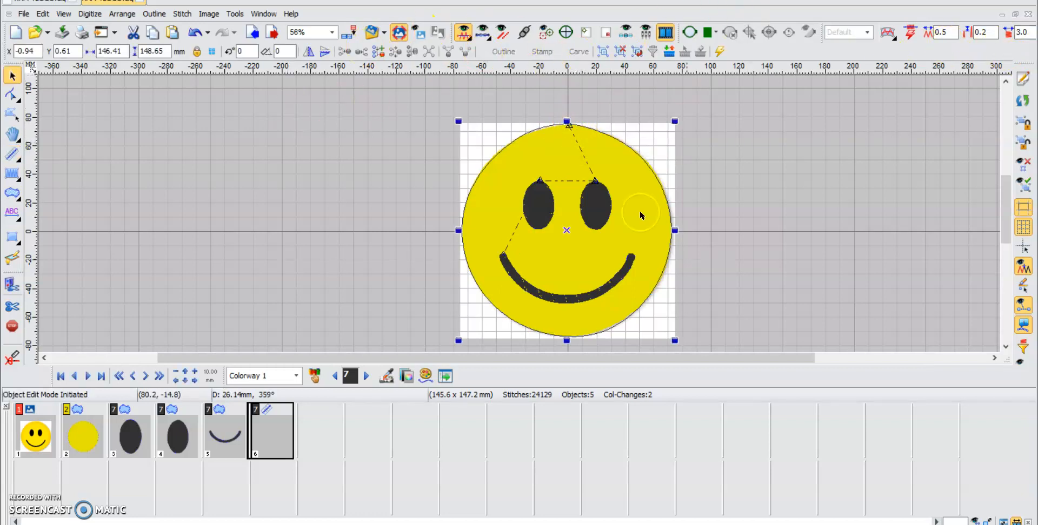
{"action": "left_click_drag", "start_coordinate": [531, 361], "coordinate": [652, 367]}
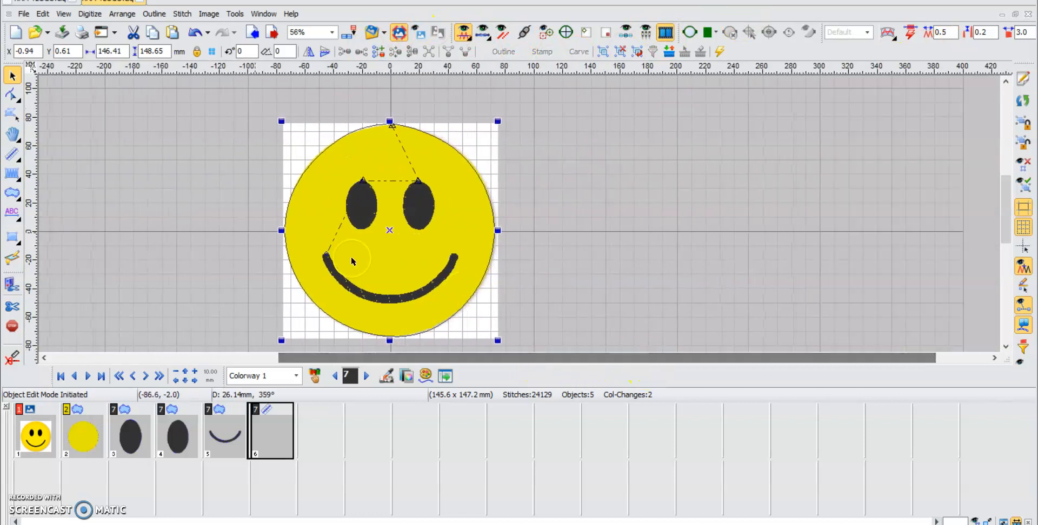
{"action": "left_click", "coordinate": [127, 179]}
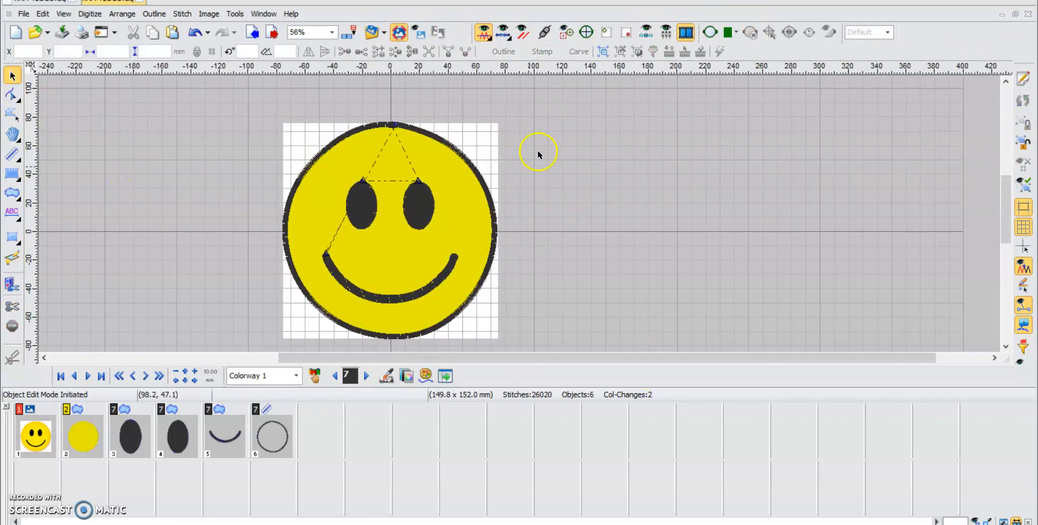
Step: Return to the realistic thread view and set the satin border's stitch density to 0.3
{"action": "left_click", "coordinate": [502, 33]}
{"action": "scroll", "coordinate": [487, 156], "scroll_direction": "up", "scroll_amount": 3}
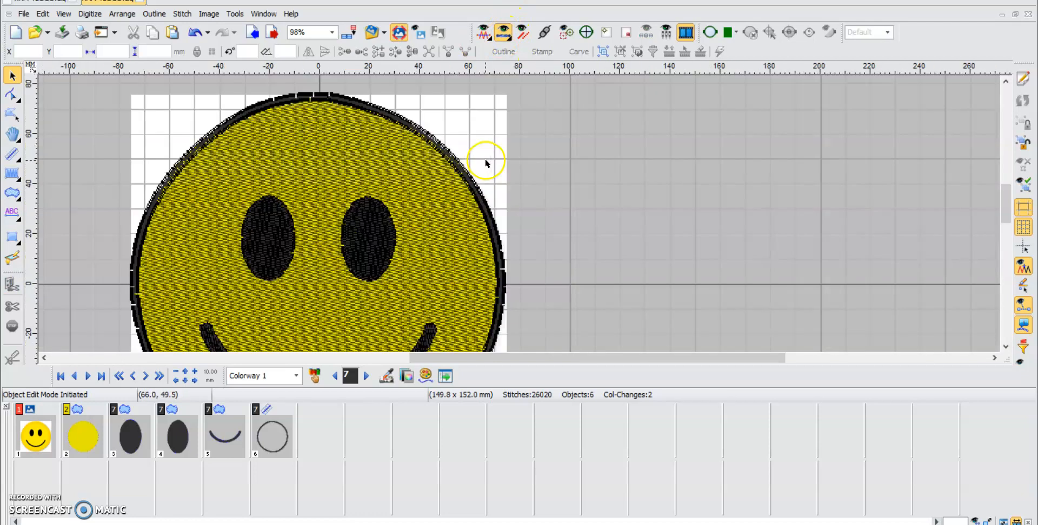
{"action": "left_click", "coordinate": [371, 101]}
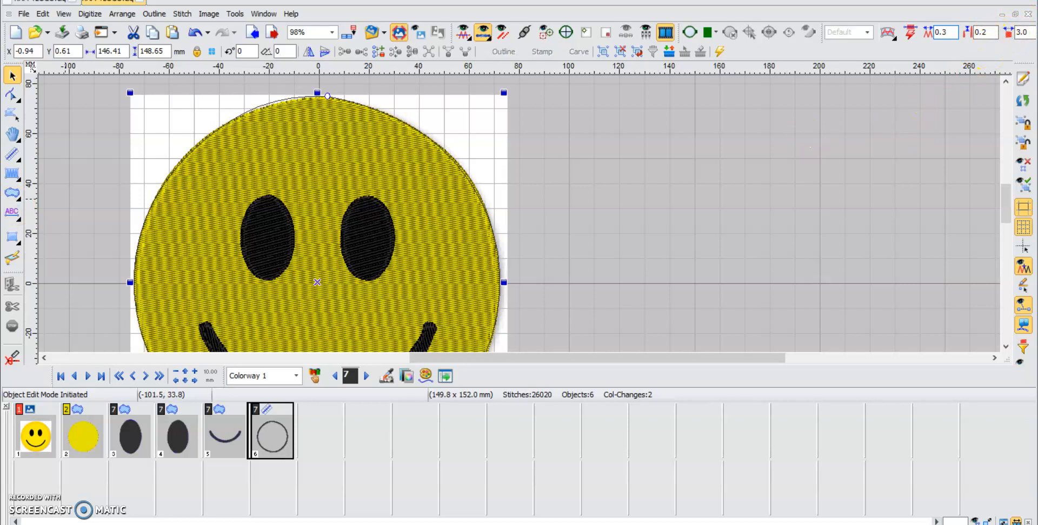
{"action": "left_click", "coordinate": [618, 115]}
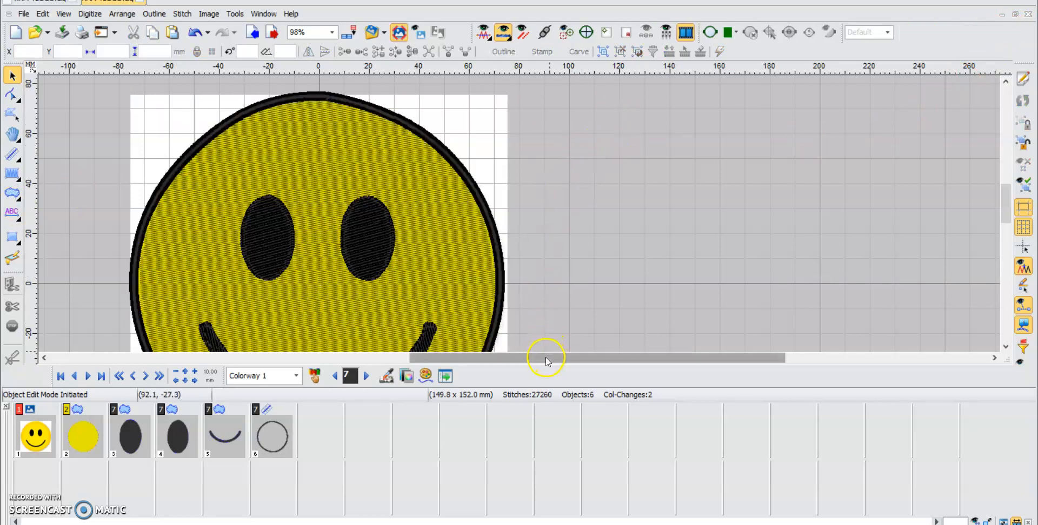
Step: Examine the black satin border's stitches up close along the circle's upper edge and review the whole smiley face
{"action": "left_click_drag", "start_coordinate": [546, 359], "coordinate": [520, 363]}
{"action": "scroll", "coordinate": [370, 196], "scroll_direction": "down", "scroll_amount": 4}
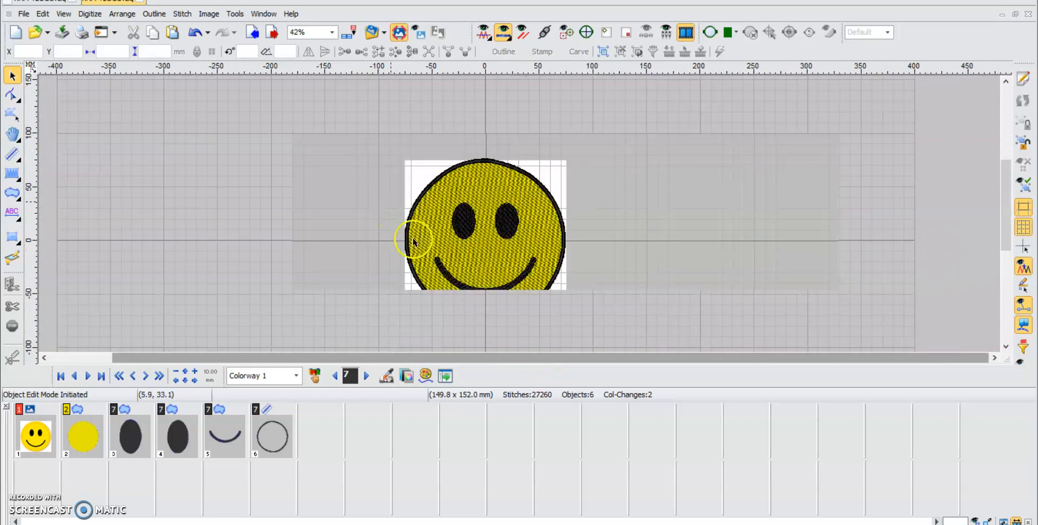
{"action": "scroll", "coordinate": [428, 144], "scroll_direction": "up", "scroll_amount": 5}
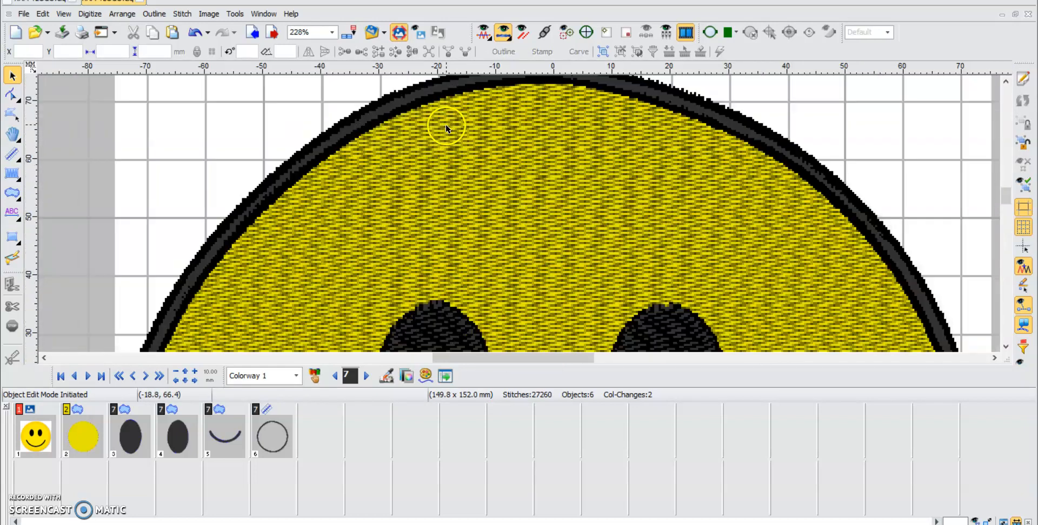
{"action": "scroll", "coordinate": [305, 158], "scroll_direction": "up", "scroll_amount": 3}
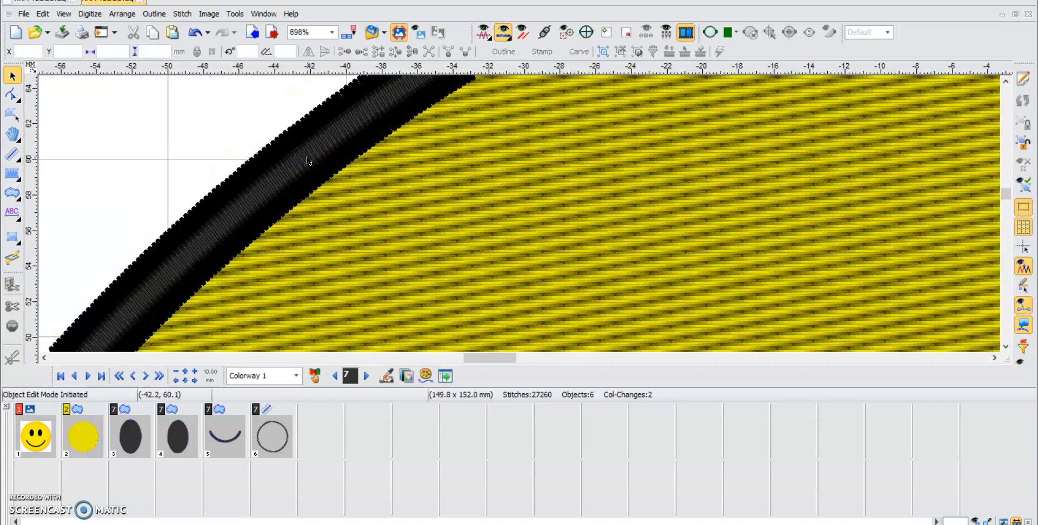
{"action": "left_click", "coordinate": [311, 167]}
{"action": "scroll", "coordinate": [489, 213], "scroll_direction": "down", "scroll_amount": 4}
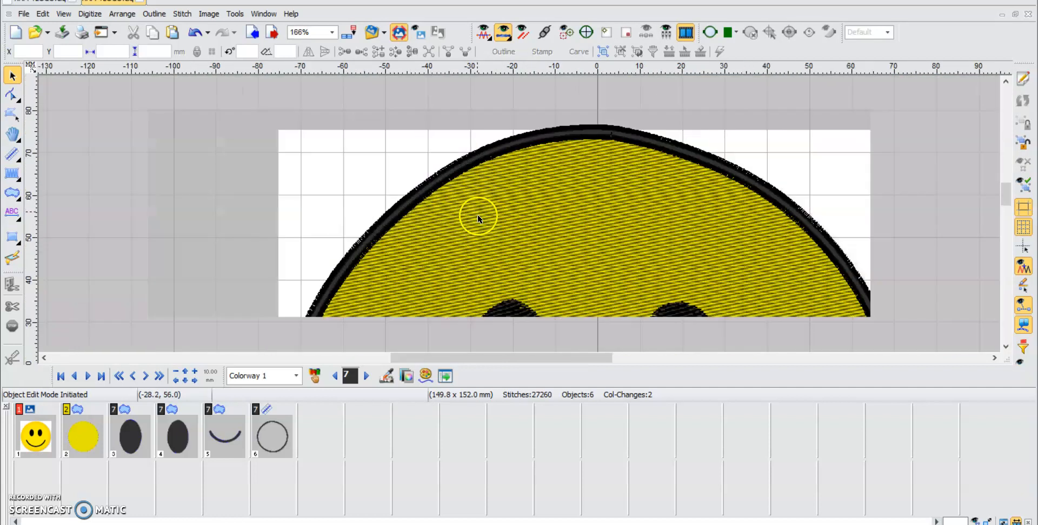
{"action": "scroll", "coordinate": [956, 281], "scroll_direction": "down", "scroll_amount": 1}
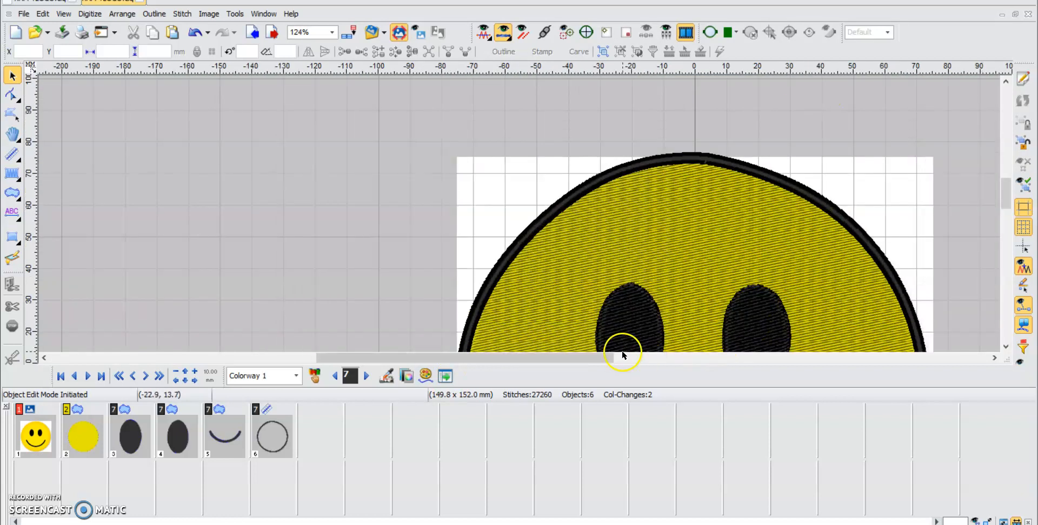
{"action": "left_click_drag", "start_coordinate": [423, 358], "coordinate": [525, 358]}
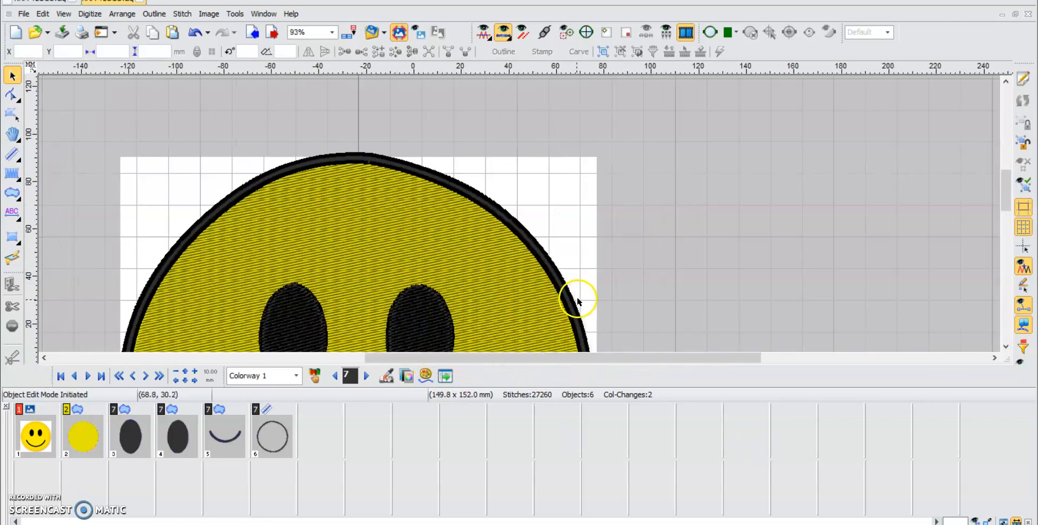
{"action": "scroll", "coordinate": [589, 298], "scroll_direction": "down", "scroll_amount": 2}
{"action": "left_click_drag", "start_coordinate": [1003, 191], "coordinate": [1011, 200]}
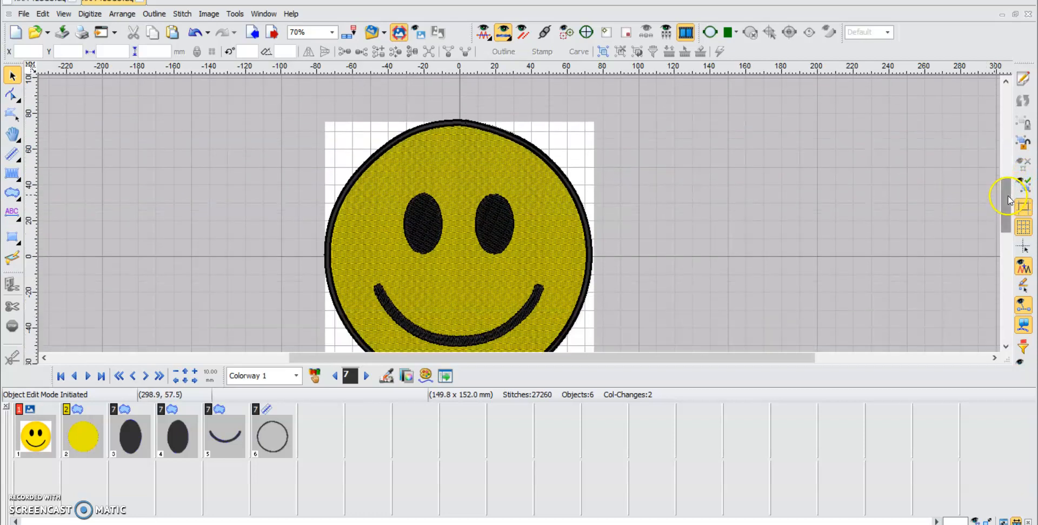
{"action": "scroll", "coordinate": [945, 196], "scroll_direction": "down", "scroll_amount": 1}
{"action": "left_click_drag", "start_coordinate": [451, 359], "coordinate": [539, 358]}
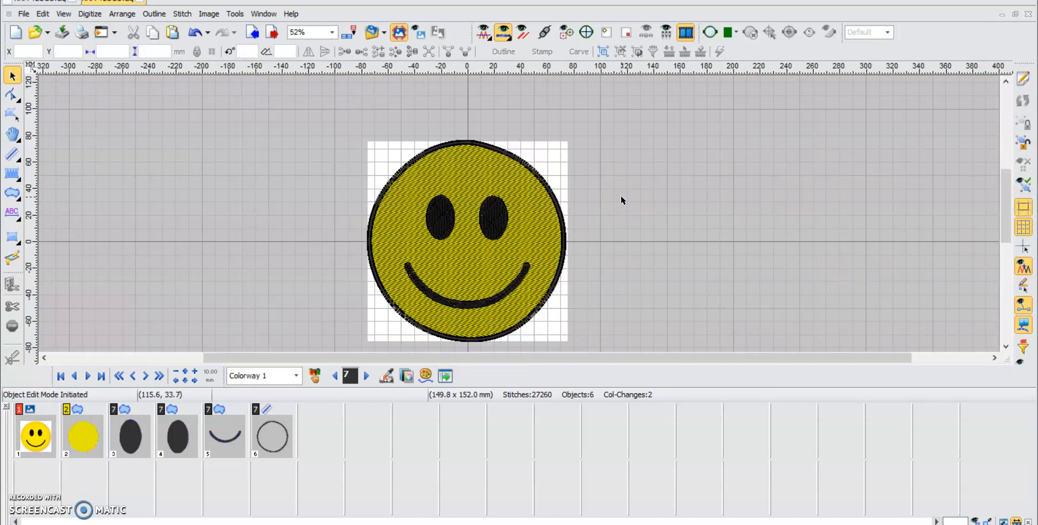
Step: Preview the design's stitching order with a slow redraw replayed at 500 stitches per second, and end the preview
{"action": "scroll", "coordinate": [622, 200], "scroll_direction": "up", "scroll_amount": 1}
{"action": "key", "text": "shift+r"}
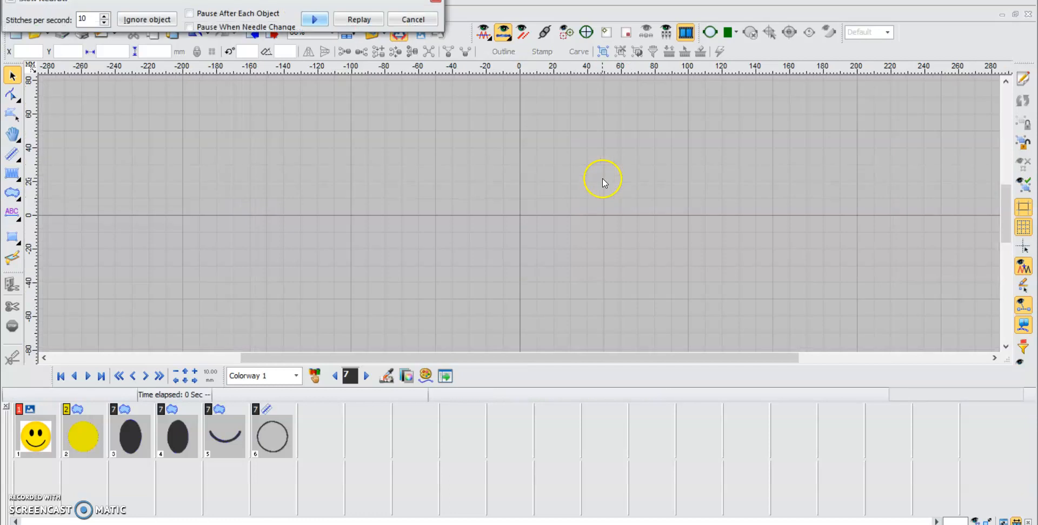
{"action": "double_click", "coordinate": [80, 19]}
{"action": "left_click", "coordinate": [349, 22]}
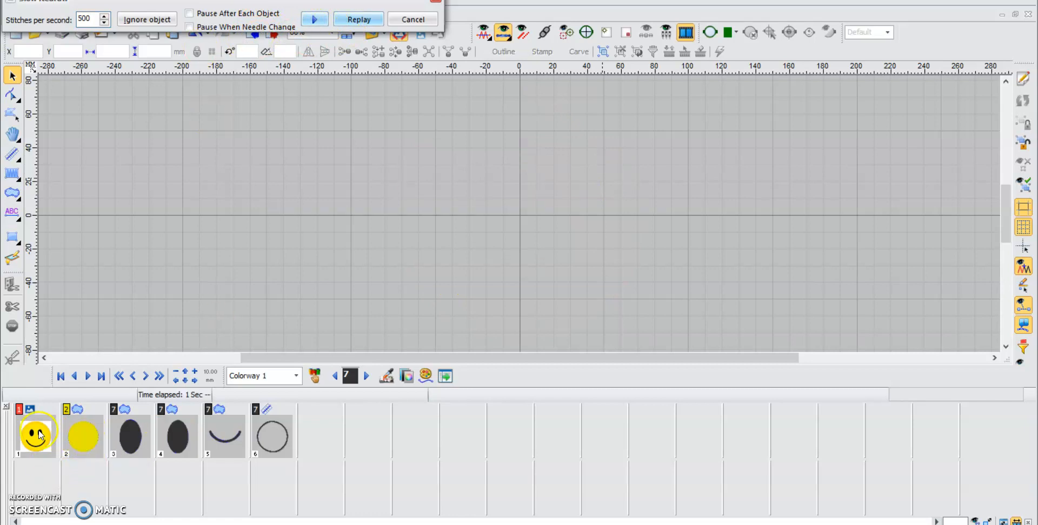
{"action": "left_click", "coordinate": [412, 19]}
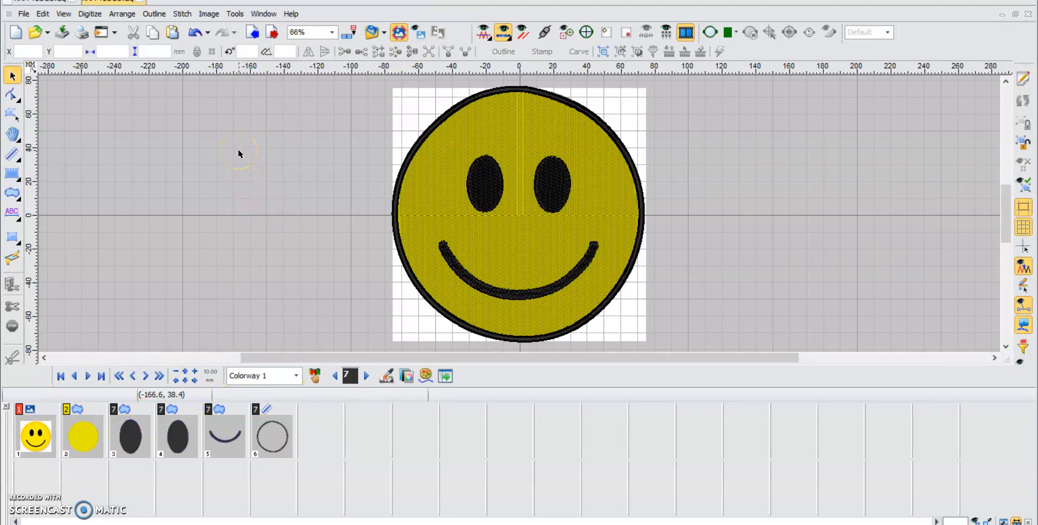
Step: Run the slow redraw again at 750 stitches per second through the whole smiley face and close it
{"action": "key", "text": "shift+r"}
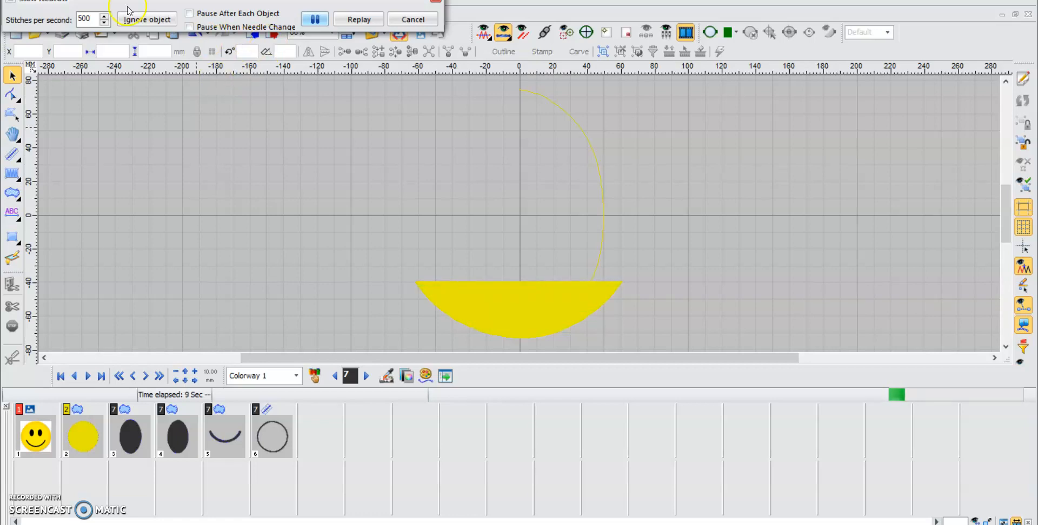
{"action": "left_click_drag", "start_coordinate": [90, 20], "coordinate": [73, 27]}
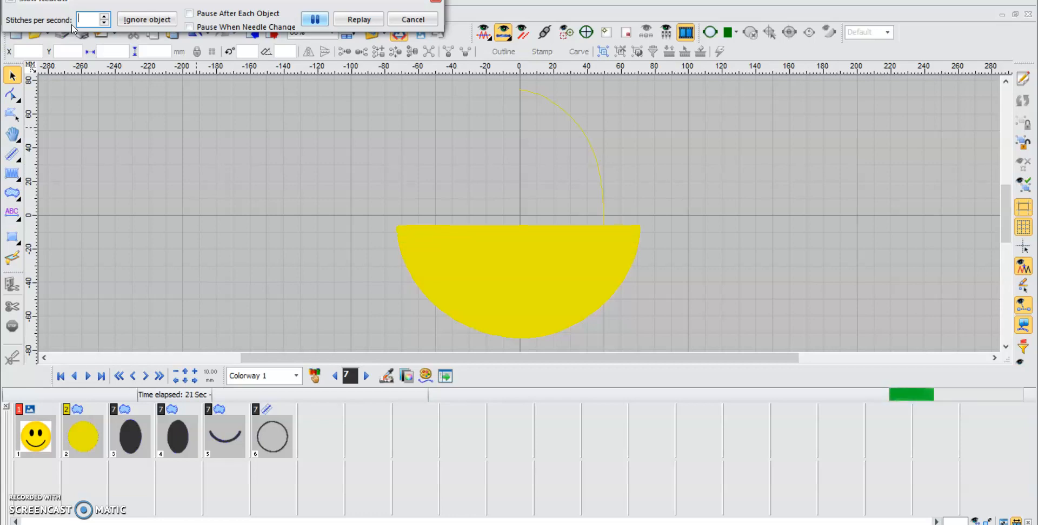
{"action": "type", "text": "0"}
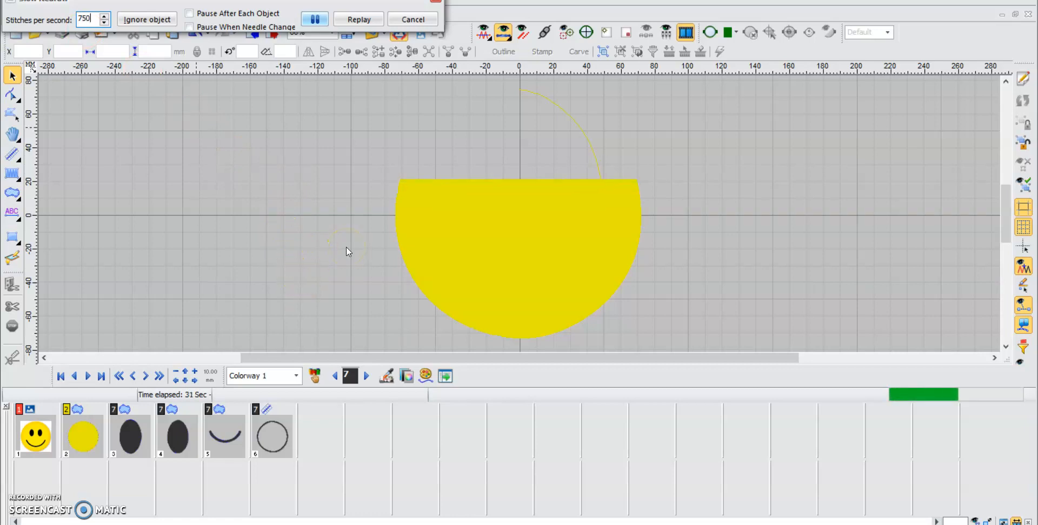
{"action": "left_click", "coordinate": [251, 152]}
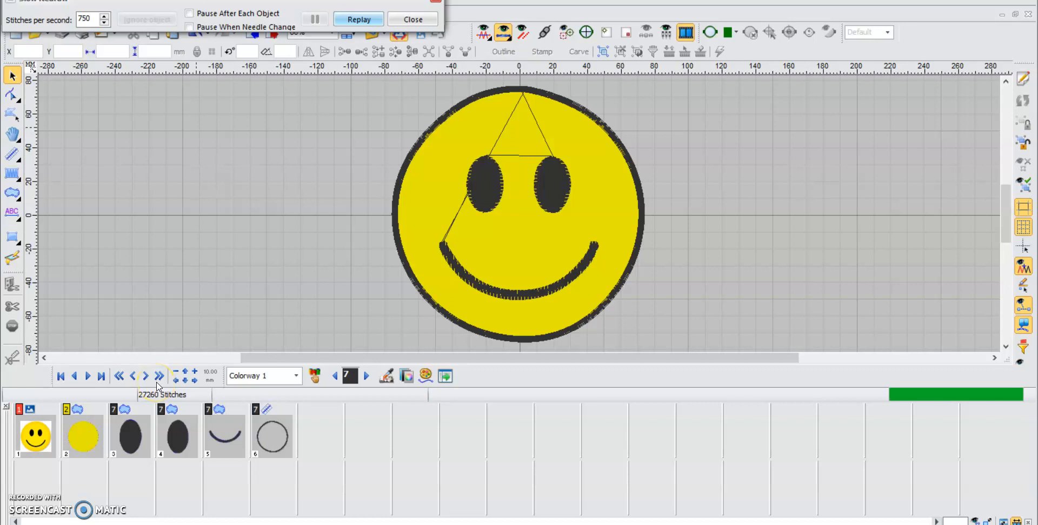
{"action": "left_click", "coordinate": [95, 17]}
{"action": "left_click_drag", "start_coordinate": [95, 17], "coordinate": [50, 12]}
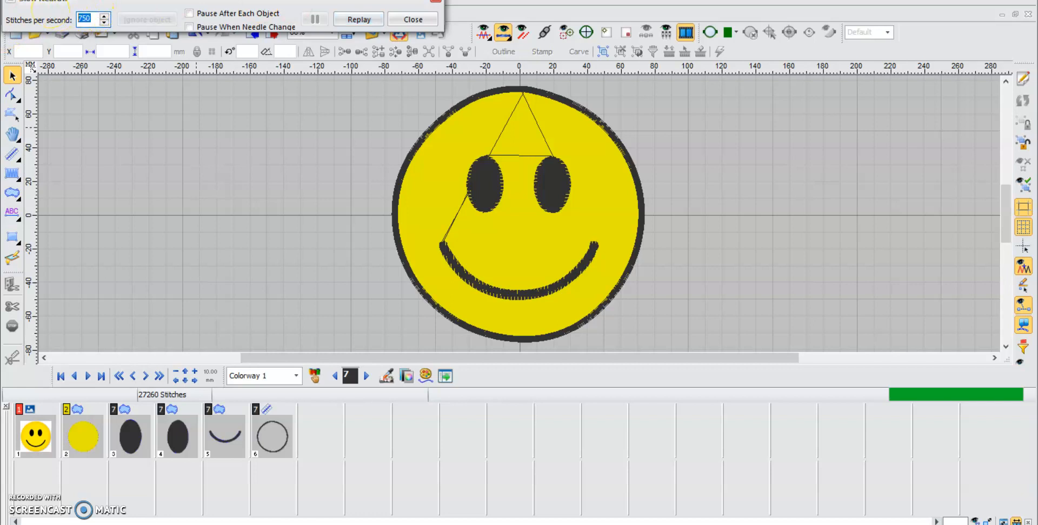
{"action": "left_click", "coordinate": [437, 2]}
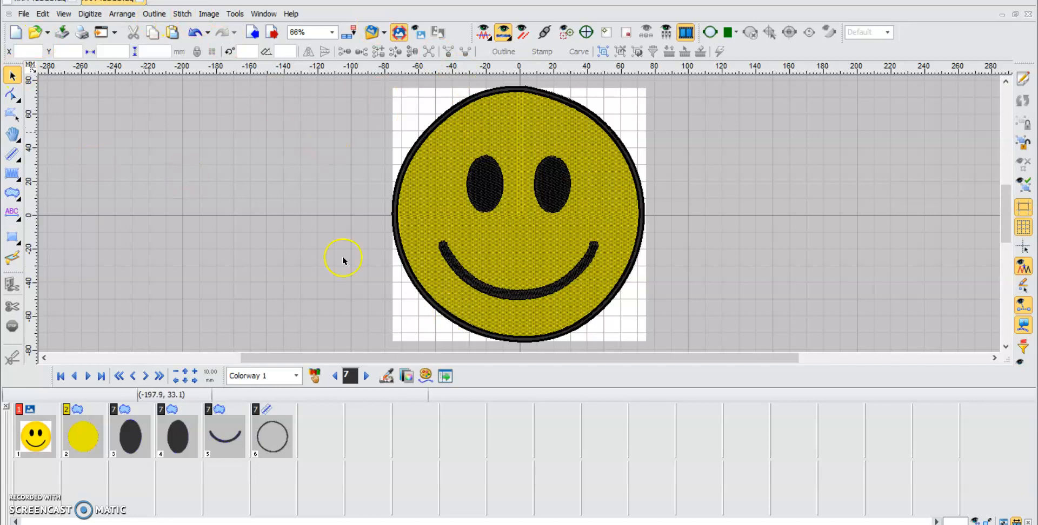
{"action": "left_click", "coordinate": [23, 13]}
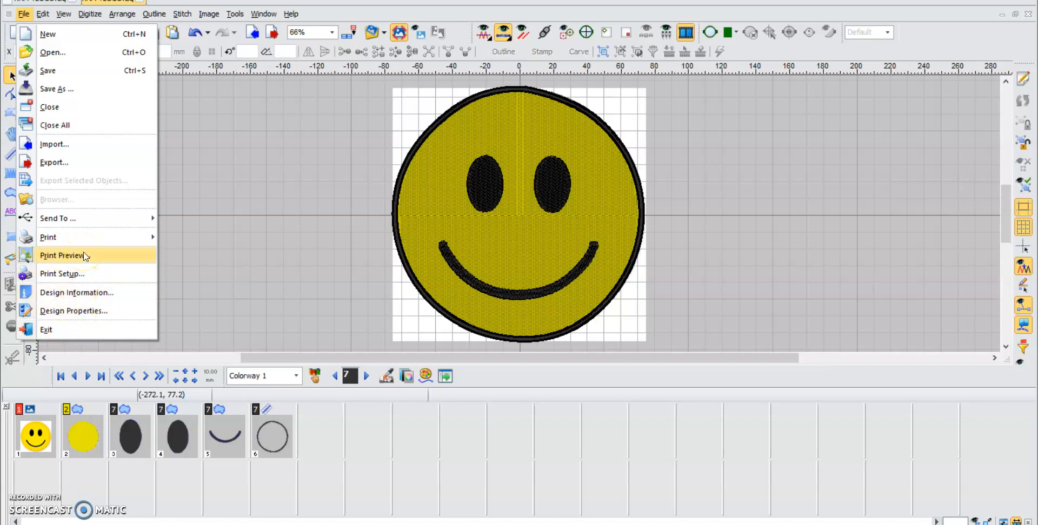
{"action": "left_click", "coordinate": [136, 217]}
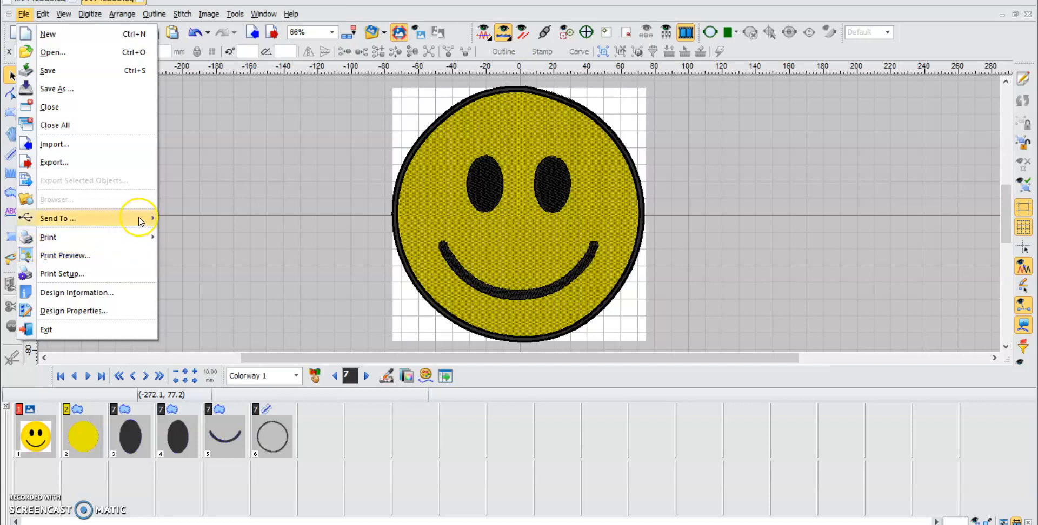
{"action": "left_click", "coordinate": [206, 152]}
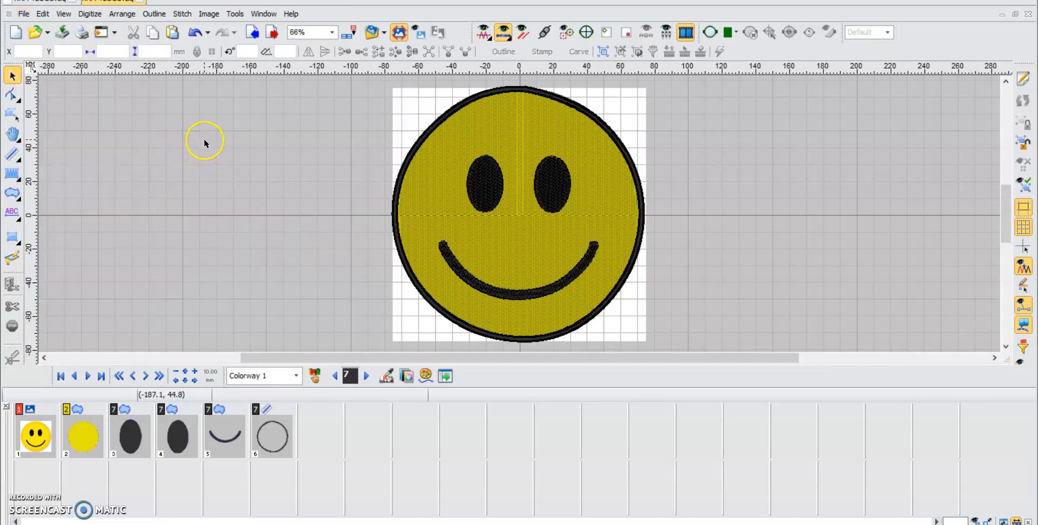
Step: Examine the finished smiley face's fill, eyes, mouth and satin border both up close and as a whole
{"action": "left_click", "coordinate": [251, 319]}
{"action": "scroll", "coordinate": [252, 317], "scroll_direction": "up", "scroll_amount": 1}
{"action": "scroll", "coordinate": [376, 247], "scroll_direction": "down", "scroll_amount": 1}
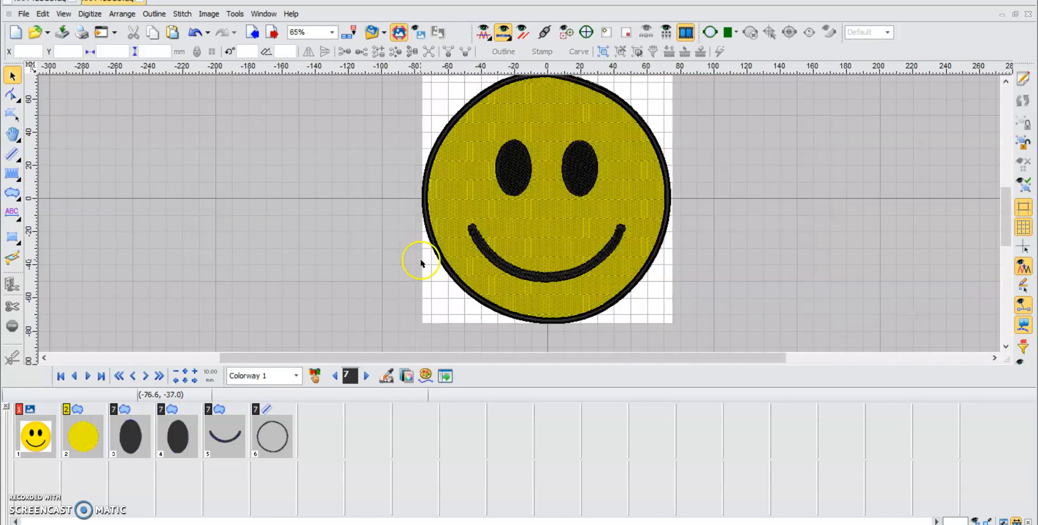
{"action": "left_click_drag", "start_coordinate": [549, 360], "coordinate": [613, 366]}
{"action": "scroll", "coordinate": [648, 271], "scroll_direction": "down", "scroll_amount": 1}
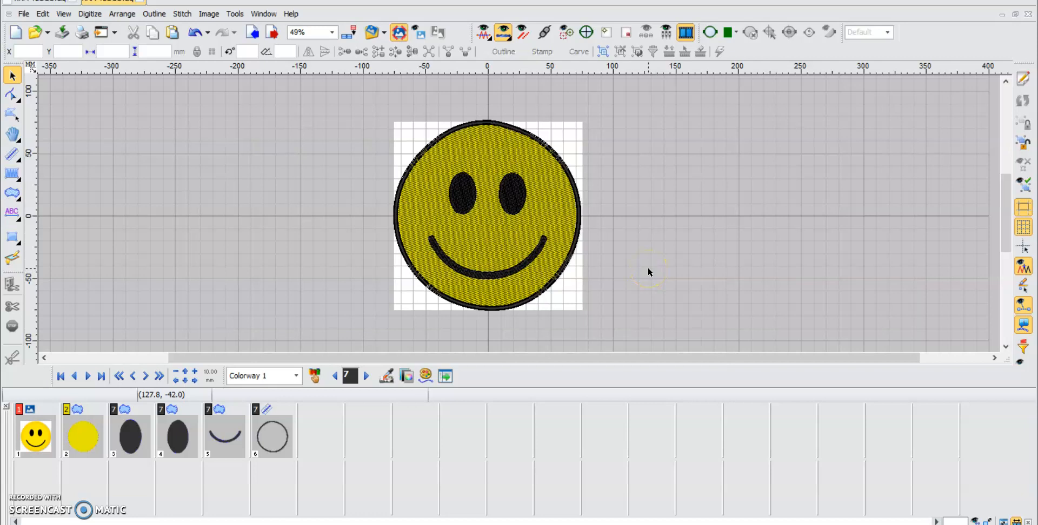
{"action": "scroll", "coordinate": [403, 198], "scroll_direction": "up", "scroll_amount": 2}
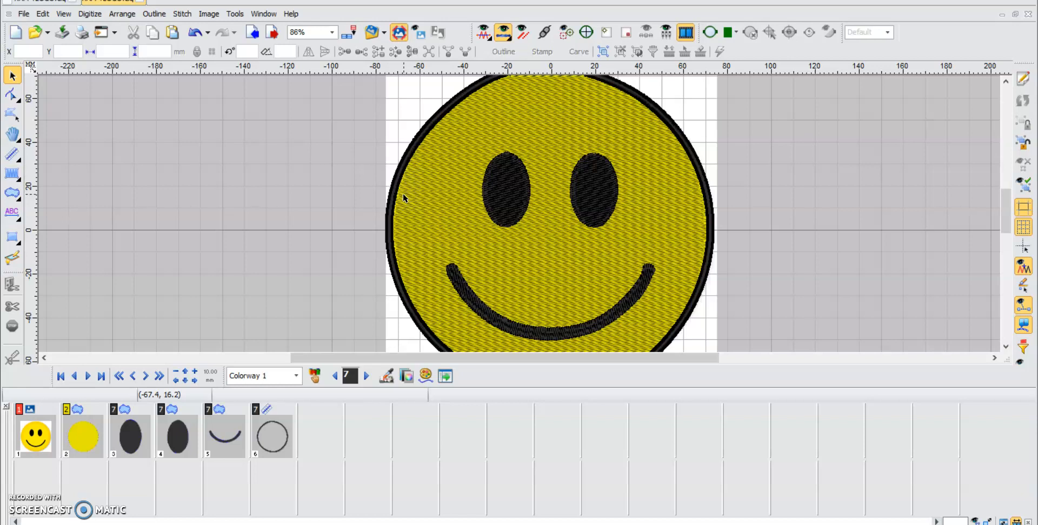
{"action": "scroll", "coordinate": [403, 197], "scroll_direction": "down", "scroll_amount": 1}
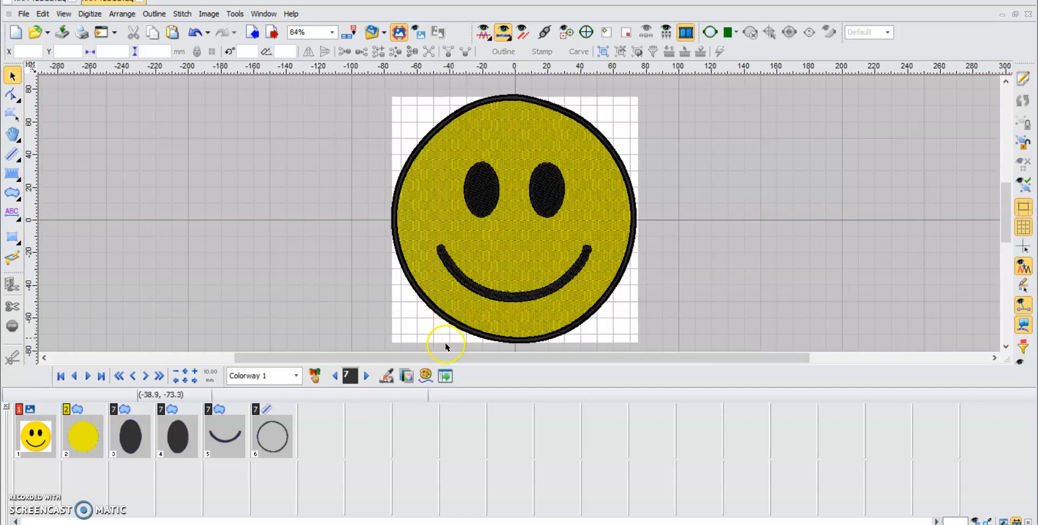
{"action": "scroll", "coordinate": [445, 346], "scroll_direction": "down", "scroll_amount": 1}
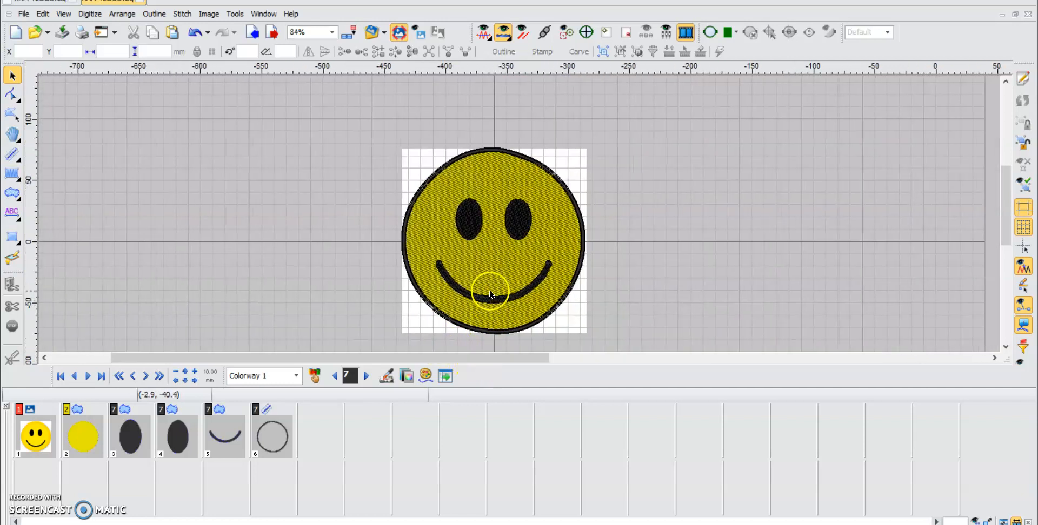
{"action": "scroll", "coordinate": [445, 190], "scroll_direction": "up", "scroll_amount": 2}
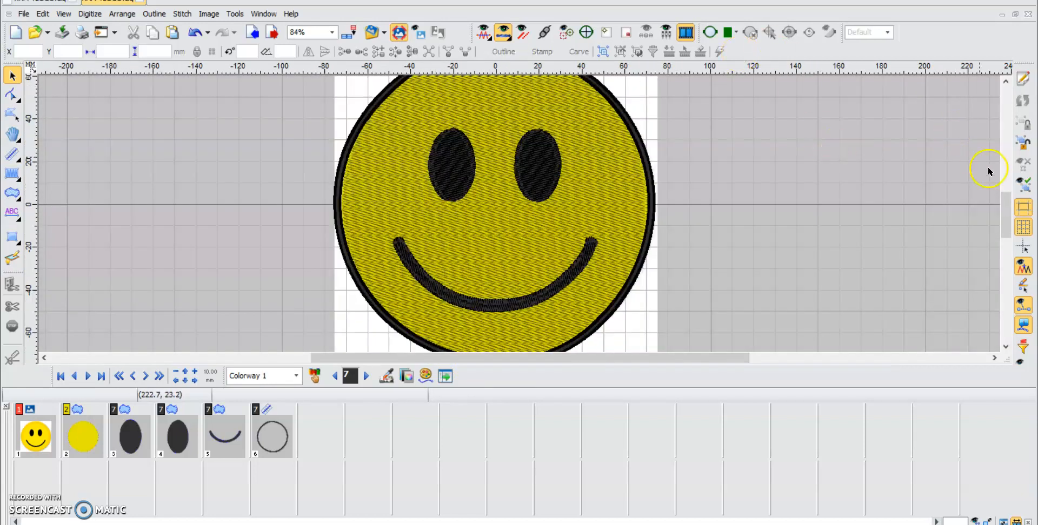
{"action": "mouse_move", "coordinate": [1003, 211]}
{"action": "left_mouse_down"}
{"action": "mouse_move", "coordinate": [996, 195]}
{"action": "mouse_move", "coordinate": [1001, 206]}
{"action": "left_mouse_up"}
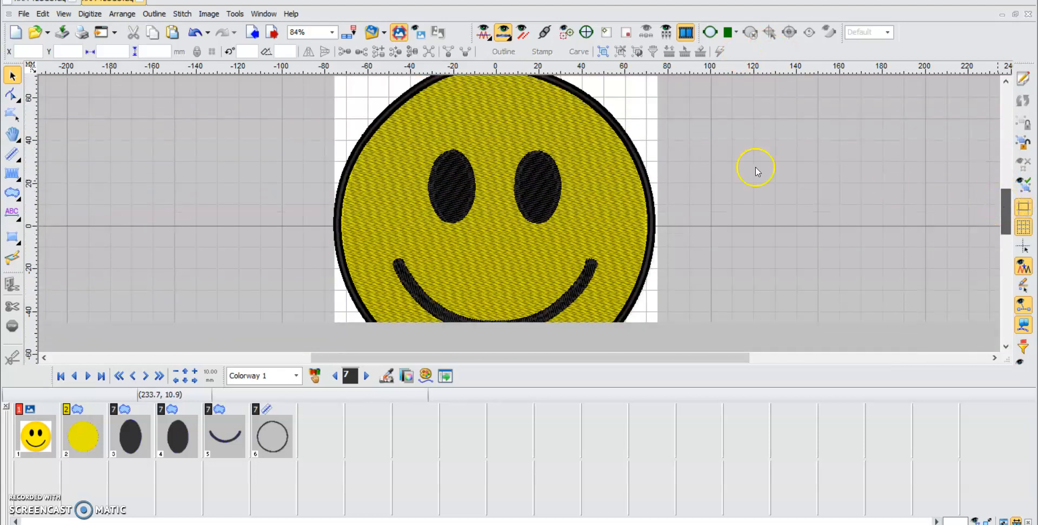
{"action": "scroll", "coordinate": [528, 146], "scroll_direction": "down", "scroll_amount": 2}
{"action": "scroll", "coordinate": [476, 129], "scroll_direction": "up", "scroll_amount": 2}
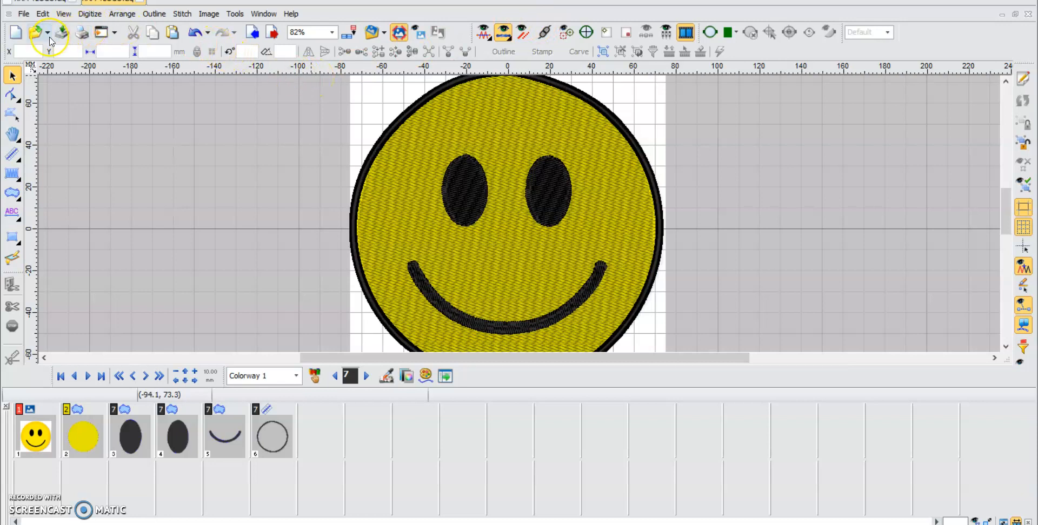
Step: Export the design to the Documents folder as a Tajima DST file named hAPPYFACE
{"action": "left_click", "coordinate": [24, 13]}
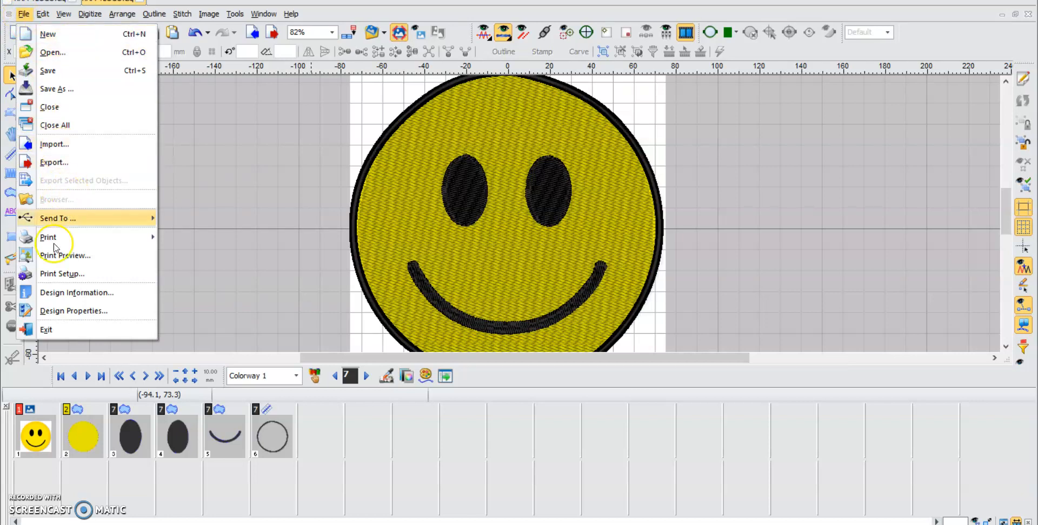
{"action": "left_click", "coordinate": [78, 161]}
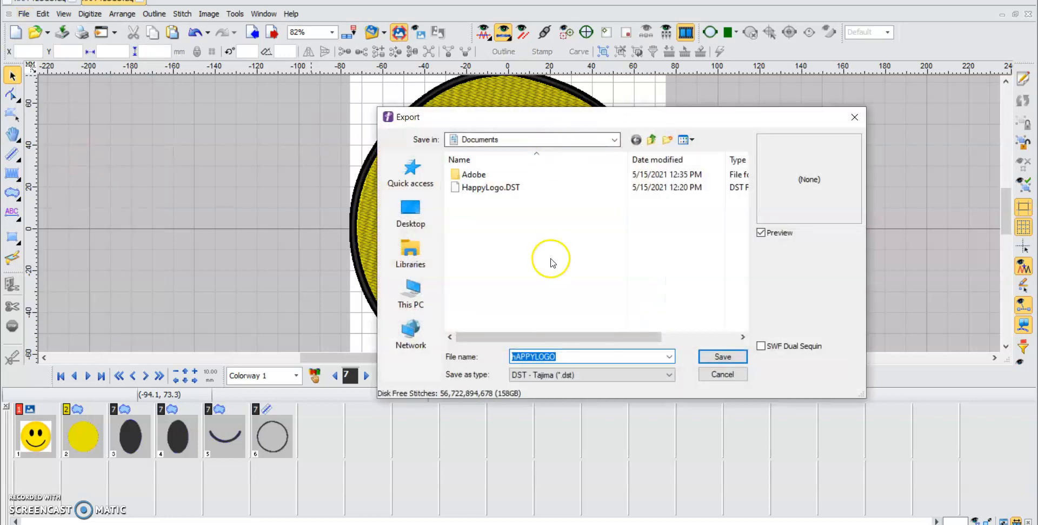
{"action": "key", "text": "BackSpace"}
{"action": "type", "text": "hA"}
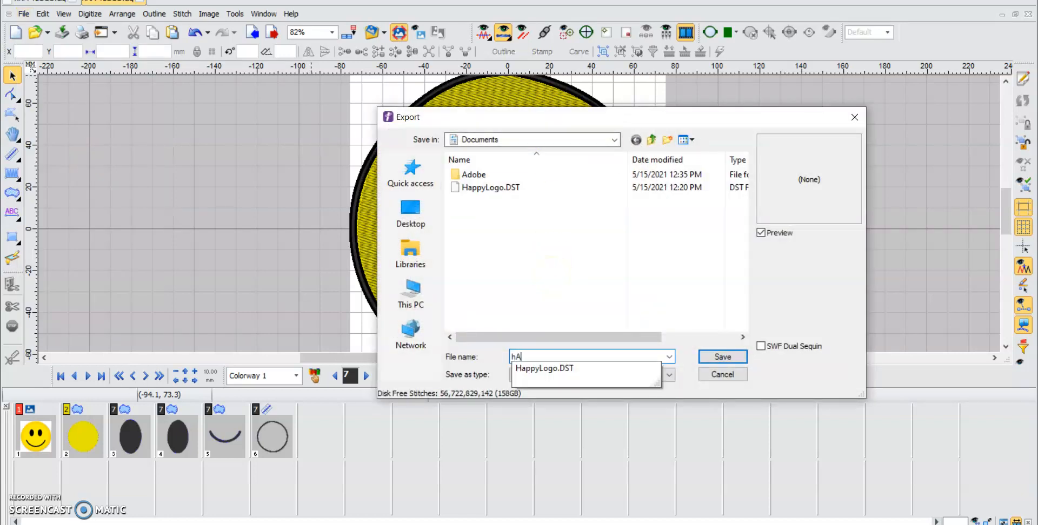
{"action": "type", "text": "PPY"}
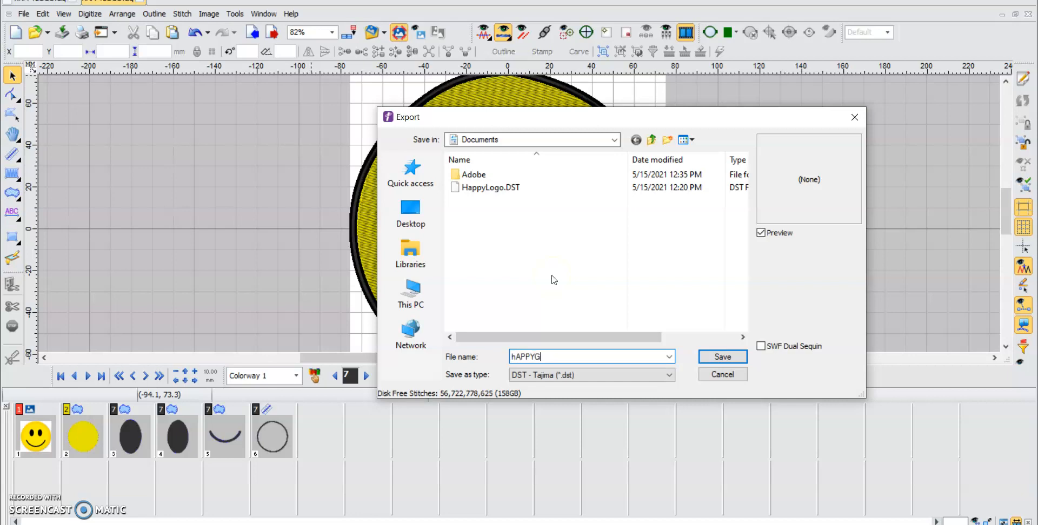
{"action": "type", "text": "FACE"}
{"action": "left_click", "coordinate": [721, 357]}
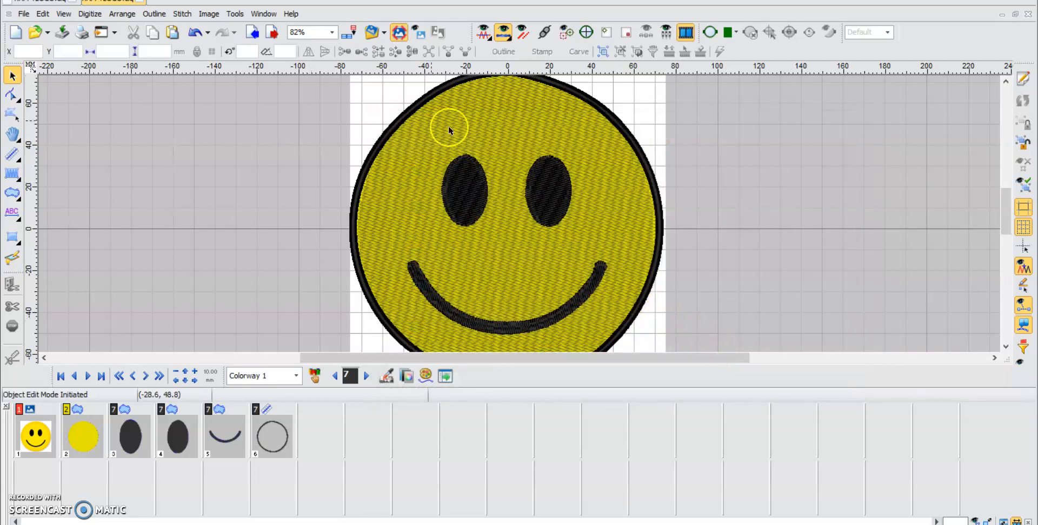